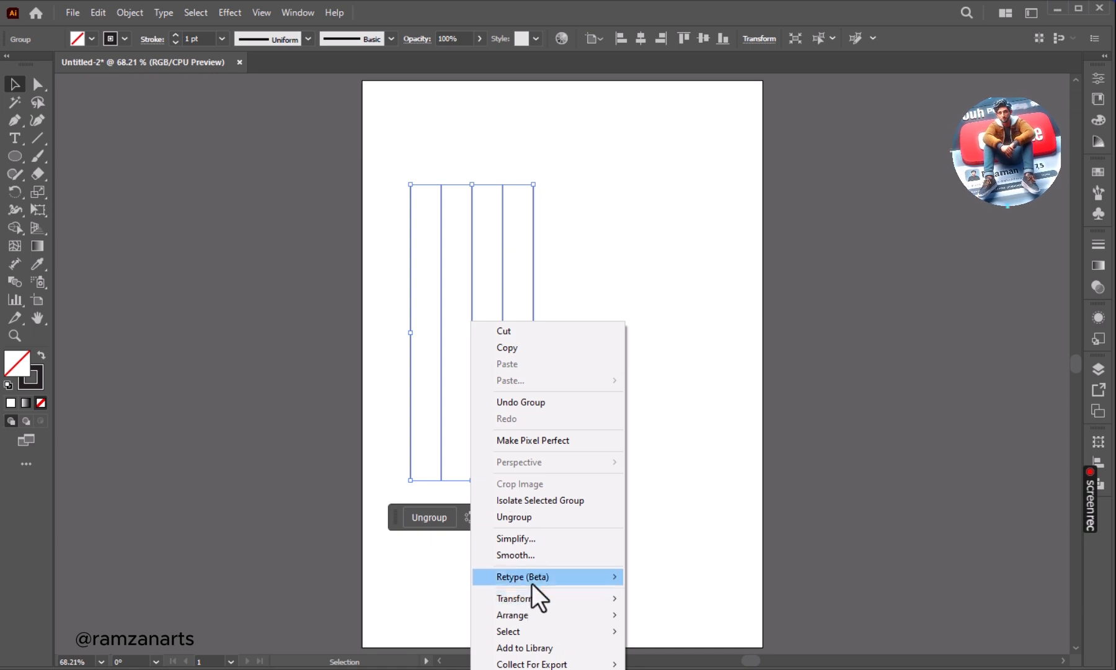
Create a copy of the vertical line group rotated by 60 degrees.
mouse_move(561, 598)
left_click(674, 635)
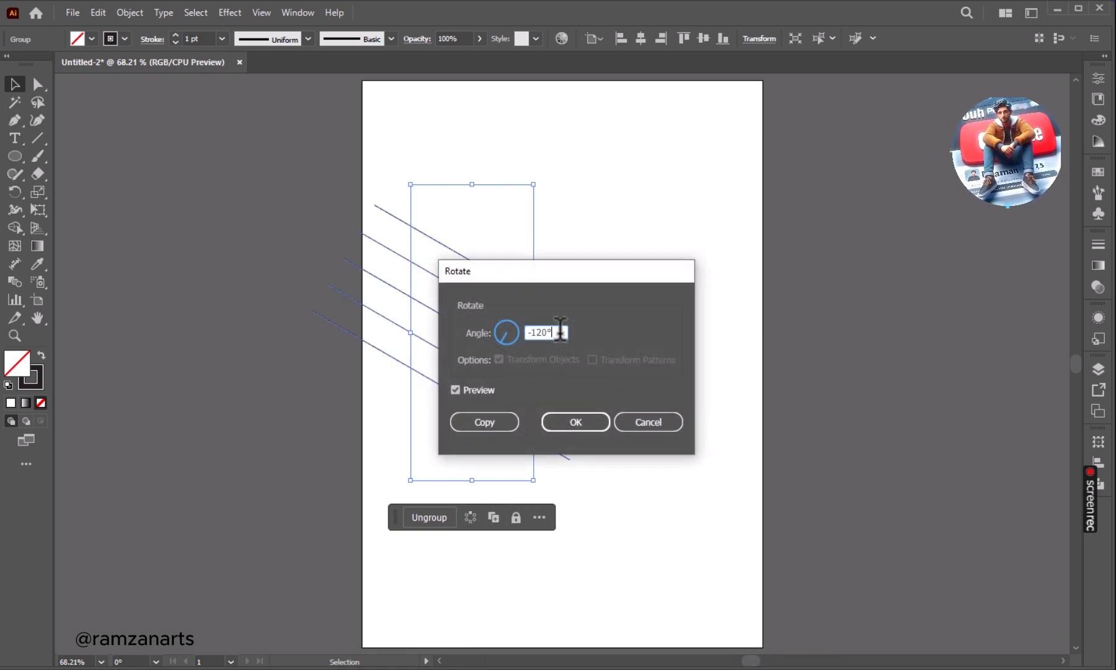
type("60")
key("Tab")
left_click(483, 423)
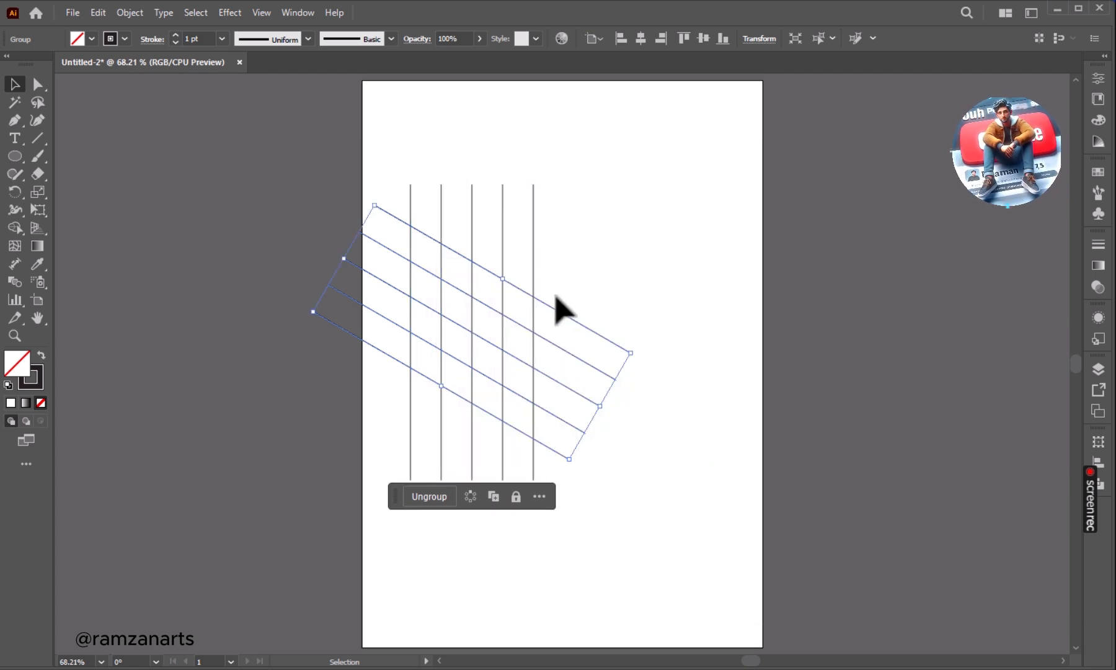
Create a copy of the slanted line group reflected across the vertical axis.
right_click(518, 290)
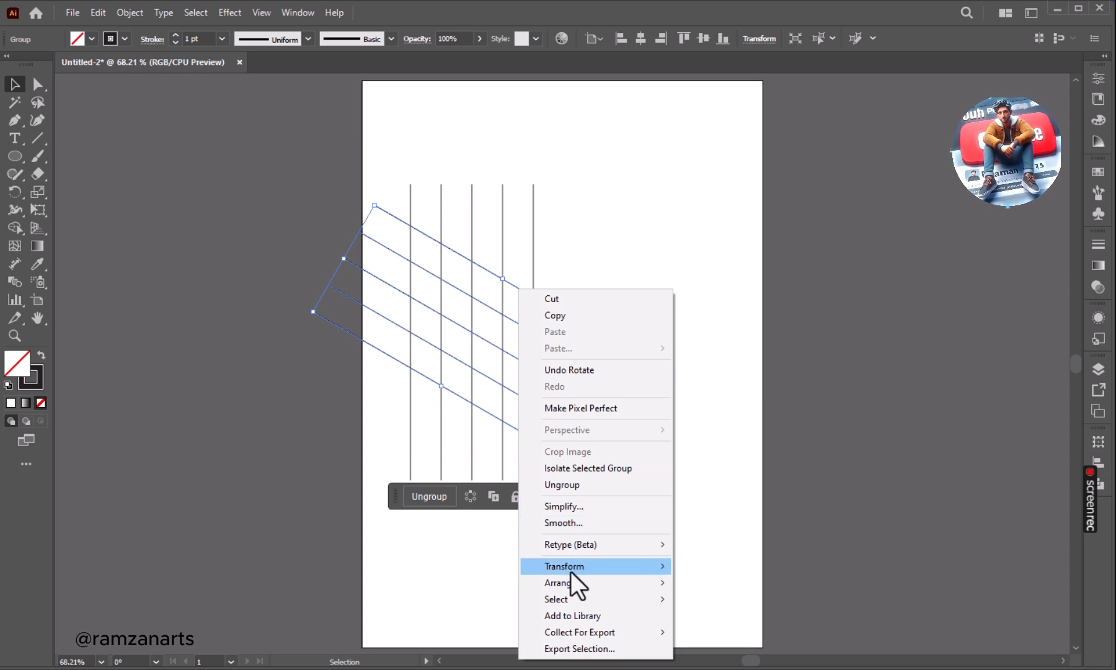
mouse_move(592, 582)
mouse_move(620, 565)
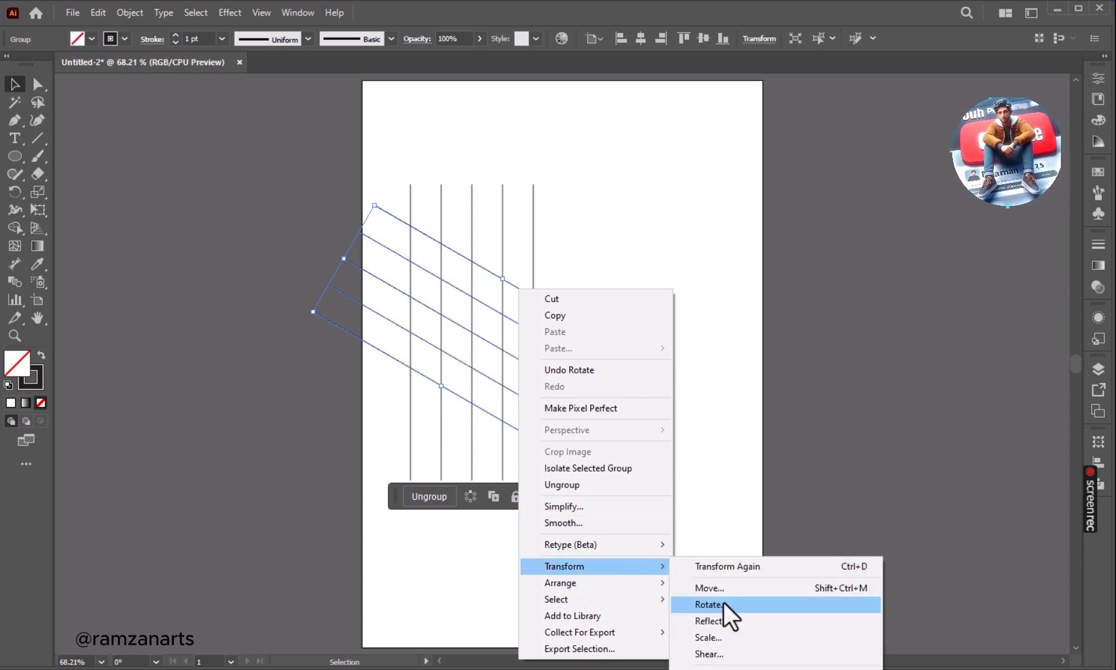
left_click(713, 621)
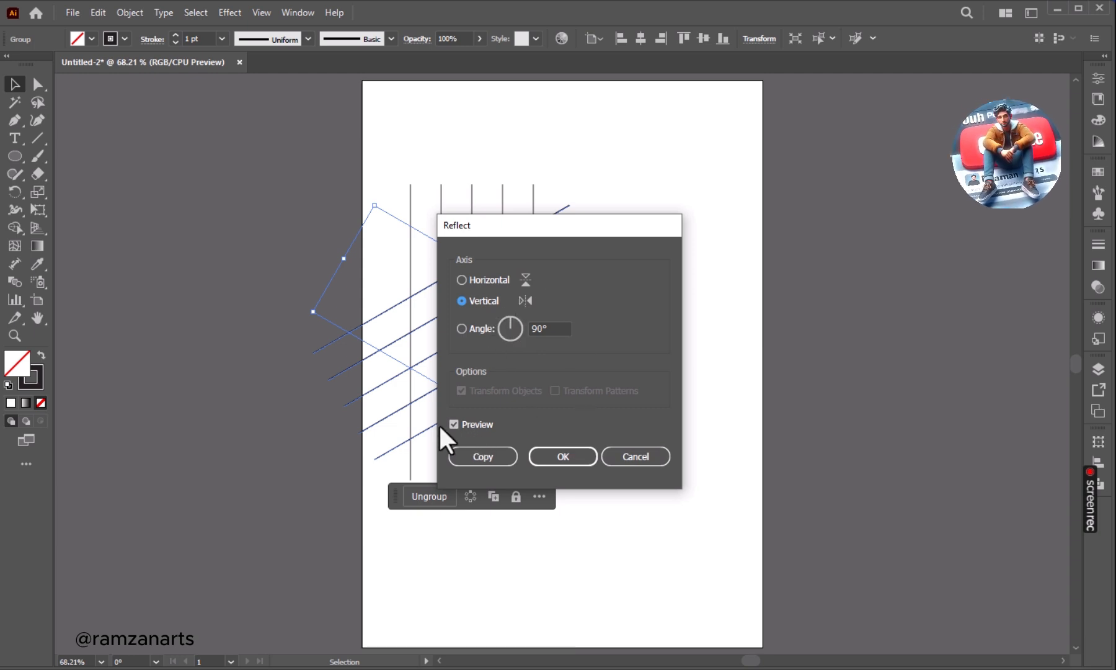
left_click(484, 459)
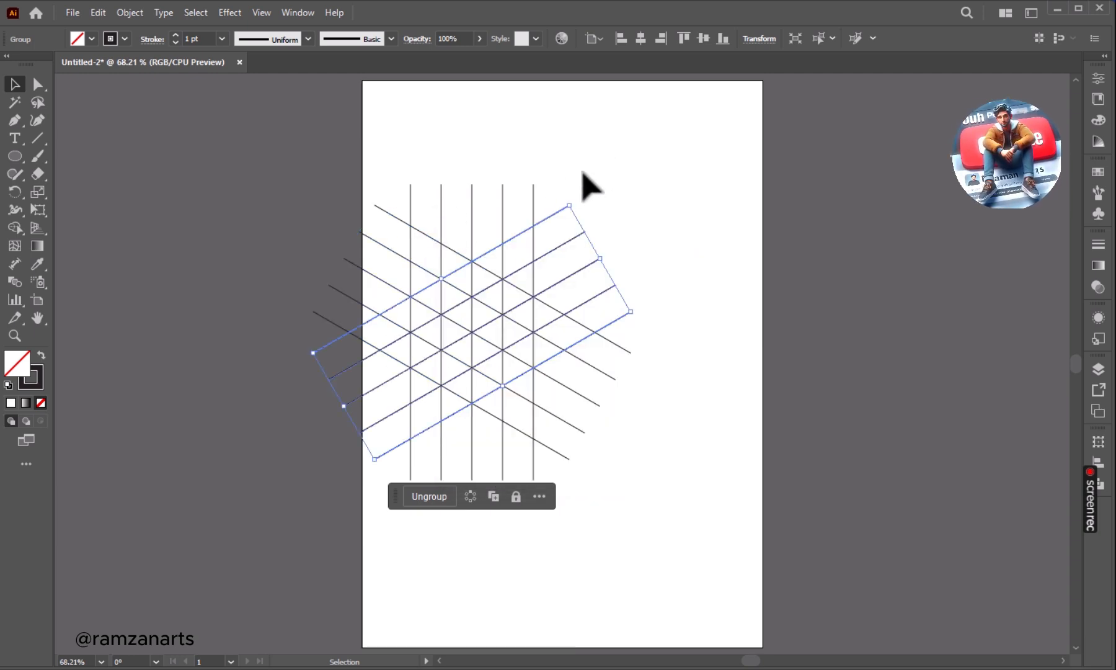
Move all three line sets toward the artboard's horizontal centre and group them into one isometric grid.
left_click_drag(614, 156, 361, 468)
left_click_drag(508, 277, 575, 289)
left_click(499, 514)
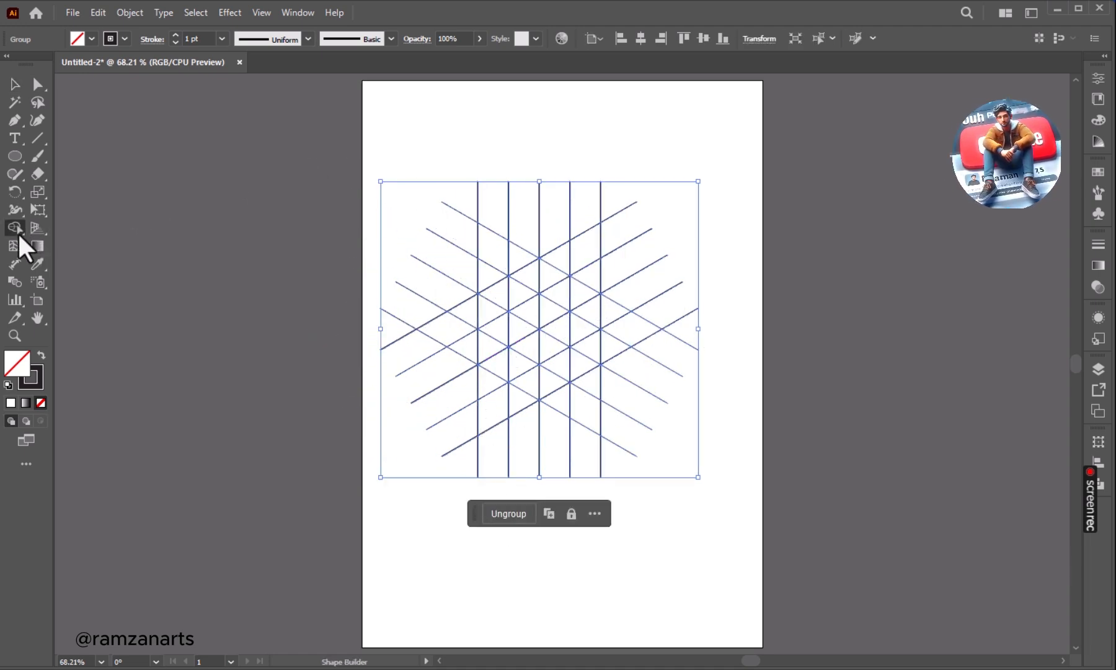
Set the fill of the isometric grid to dark red for use with the Shape Builder tool.
key("ctrl+1")
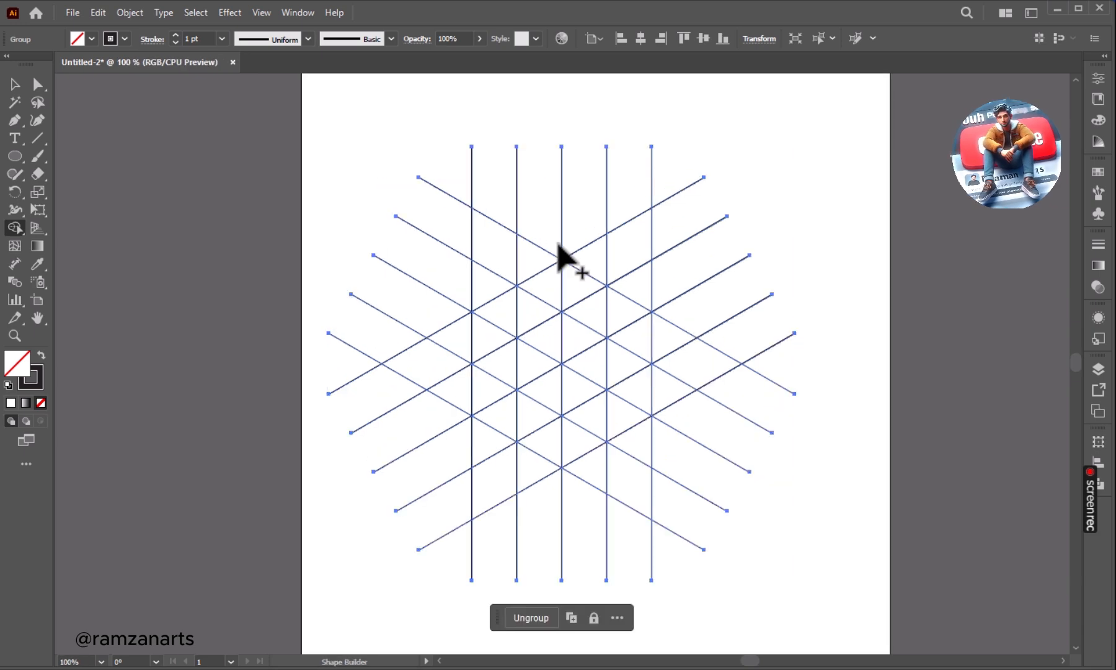
key("ctrl+plus")
key("space")
left_click_drag(591, 268, 546, 298)
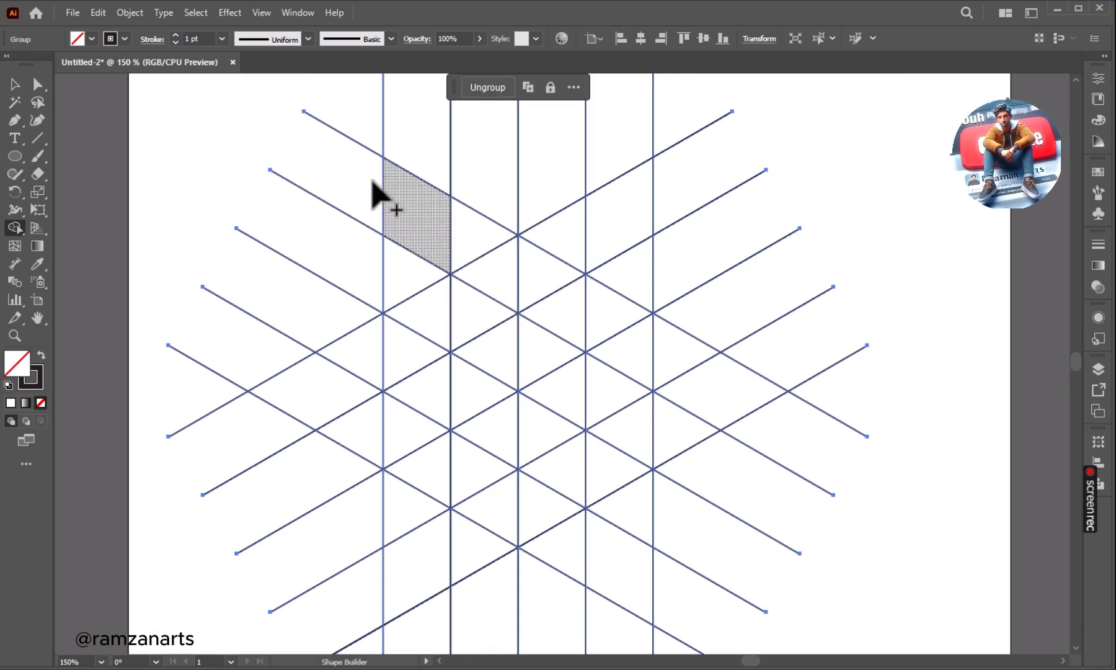
left_click(91, 38)
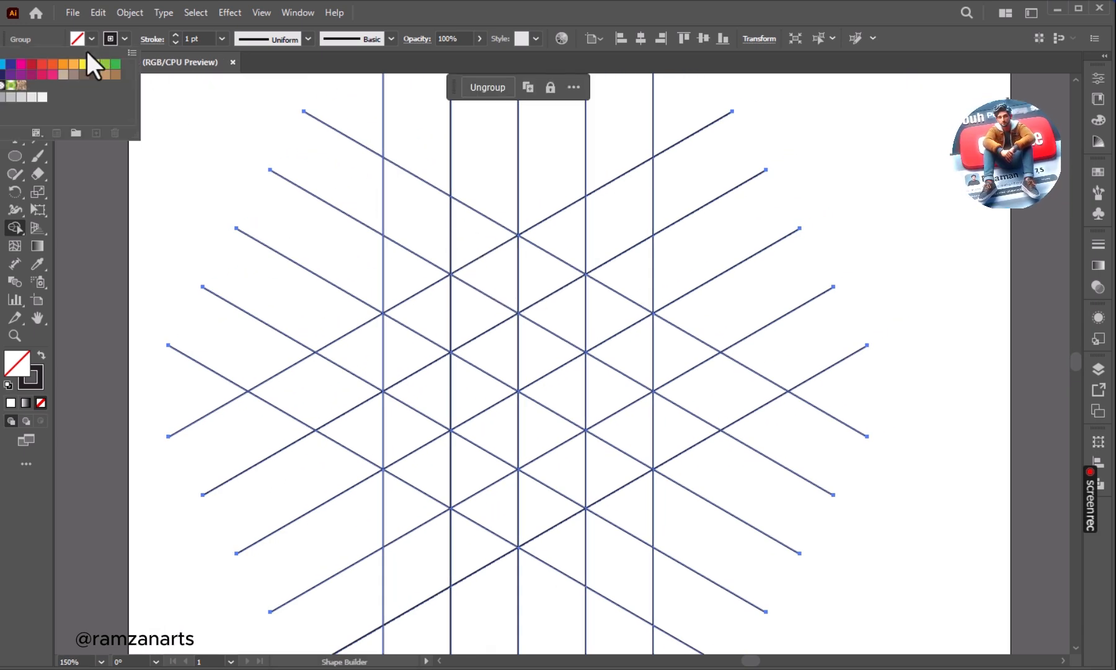
left_click(30, 64)
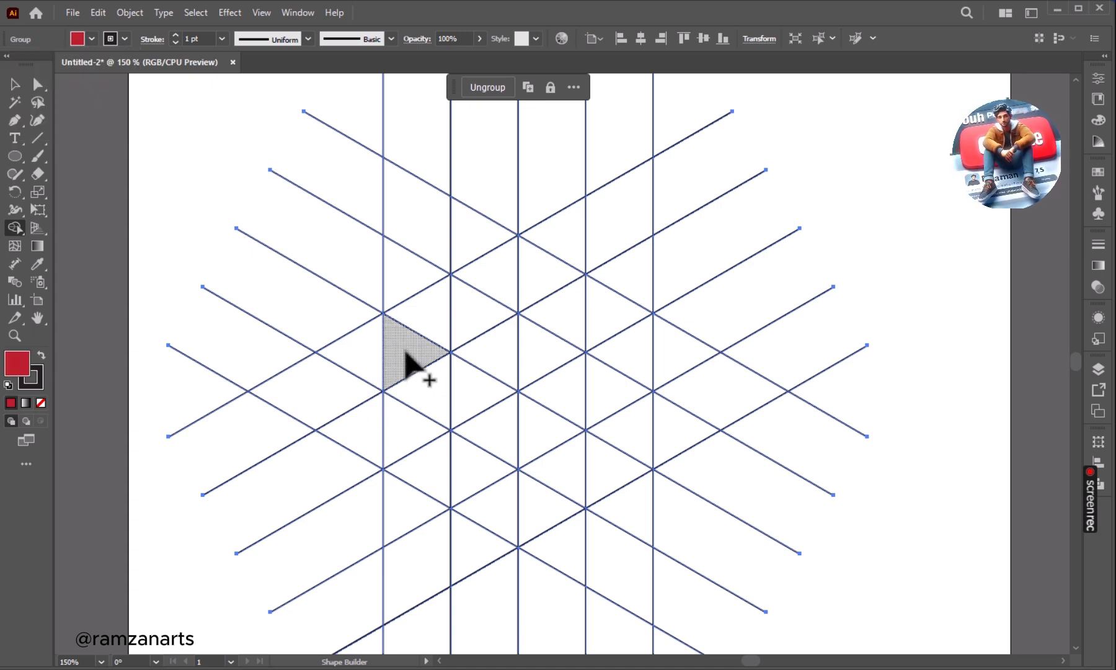
Merge grid cells with Shape Builder into six red faces forming a three-armed isometric block in the grid's centre.
mouse_move(407, 353)
left_mouse_down()
mouse_move(431, 397)
mouse_move(486, 423)
mouse_move(505, 513)
mouse_move(502, 406)
left_mouse_up()
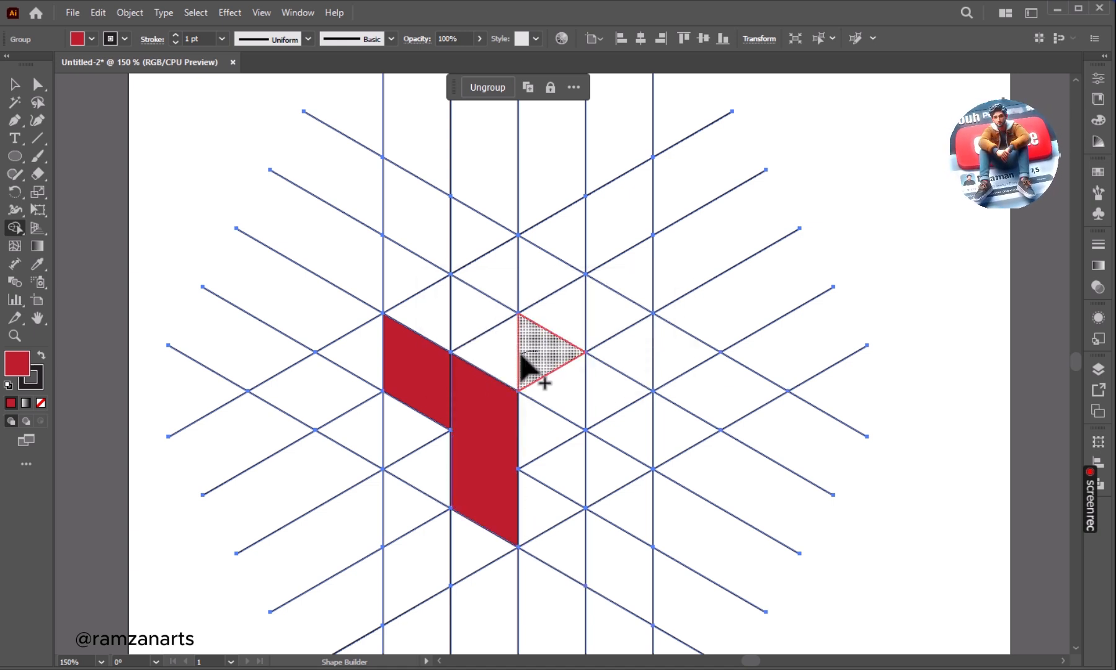
mouse_move(521, 357)
left_mouse_down()
mouse_move(461, 315)
mouse_move(426, 322)
left_mouse_up()
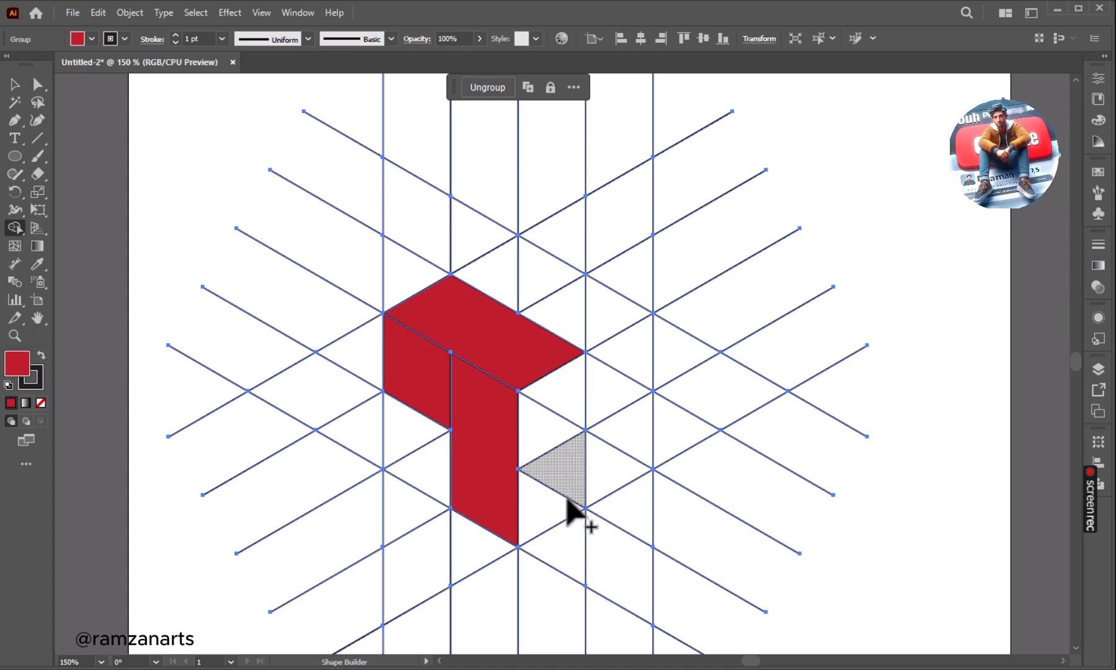
mouse_move(551, 506)
left_mouse_down()
mouse_move(567, 471)
mouse_move(563, 412)
mouse_move(620, 367)
mouse_move(621, 344)
left_mouse_up()
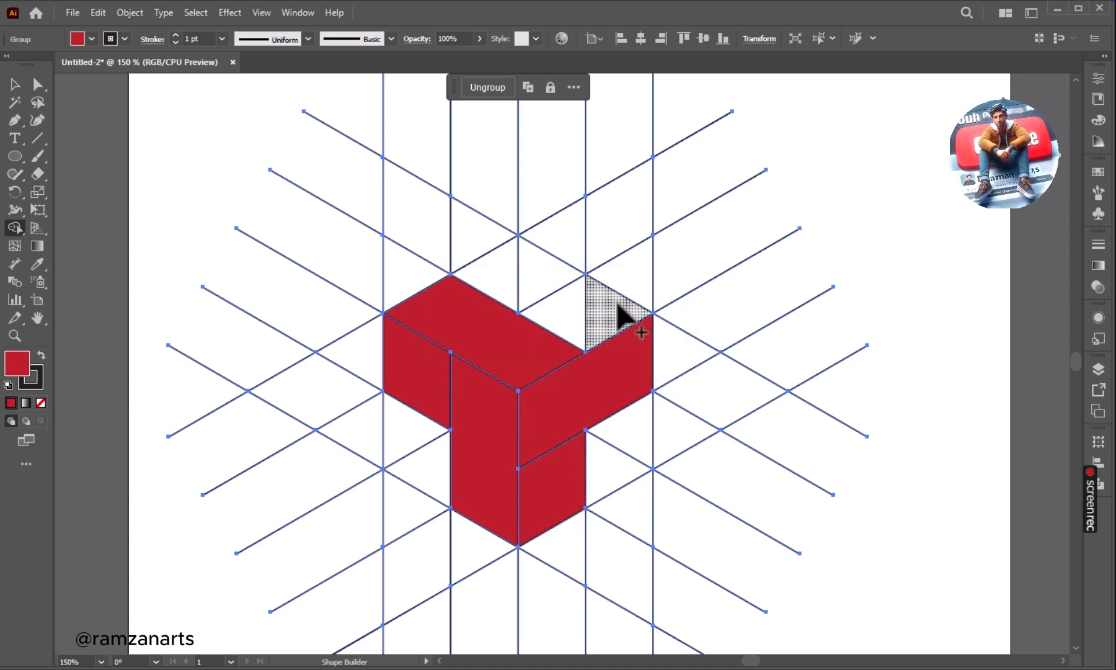
left_click_drag(618, 303, 569, 312)
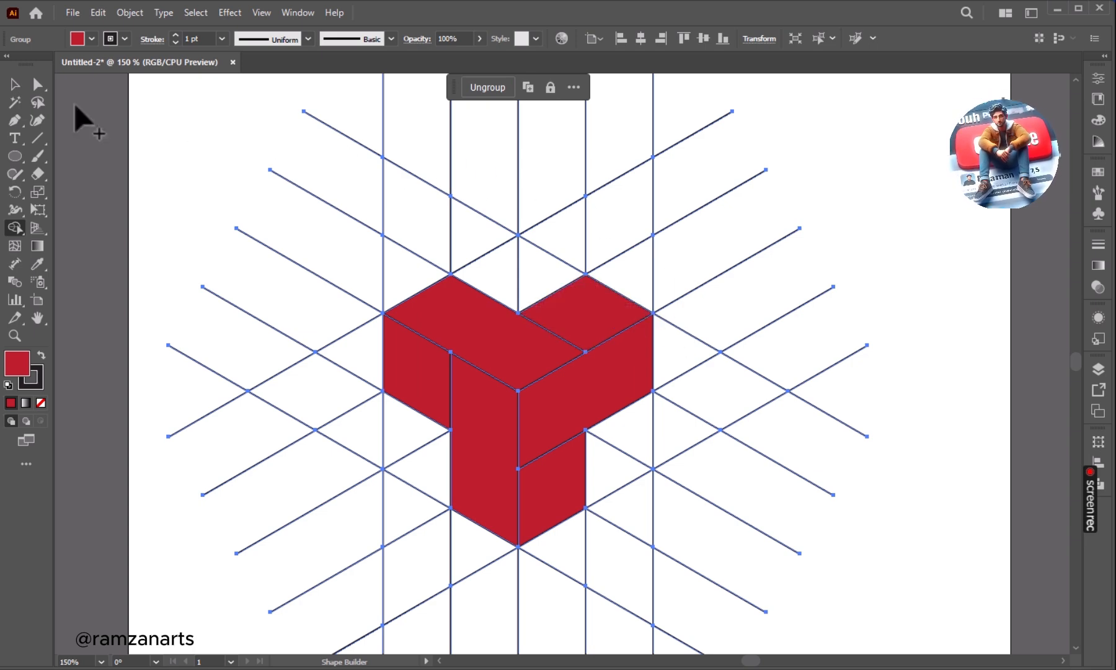
Select all leftover unfilled grid lines with the Magic Wand and delete them, keeping only the red faces.
left_click(13, 84)
left_click(204, 153)
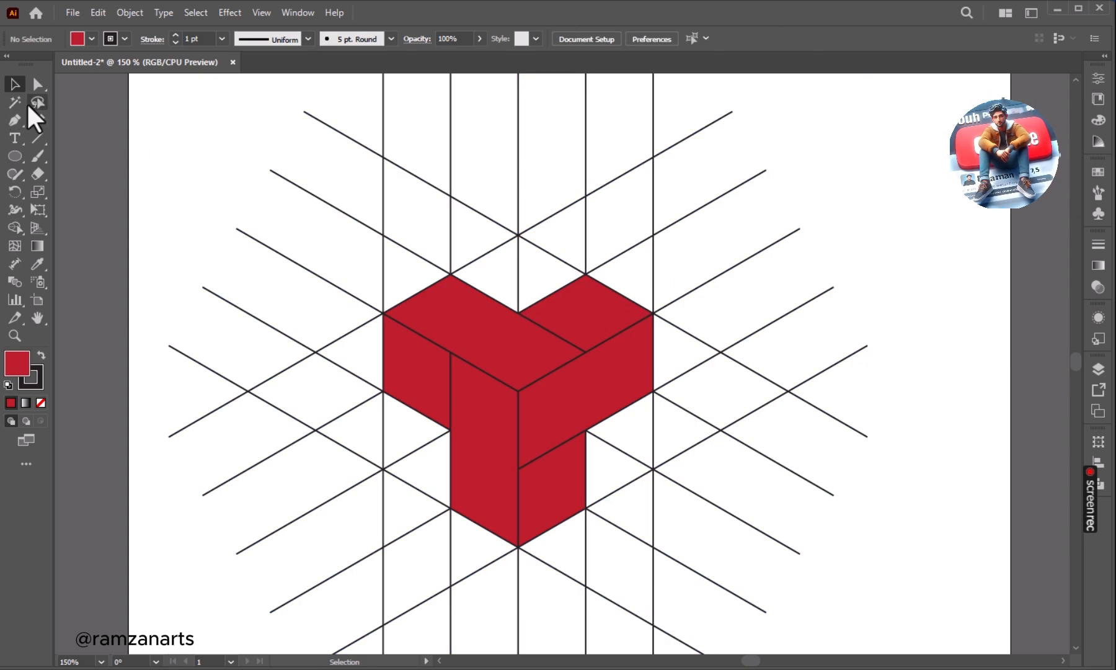
left_click(14, 102)
left_click(283, 178)
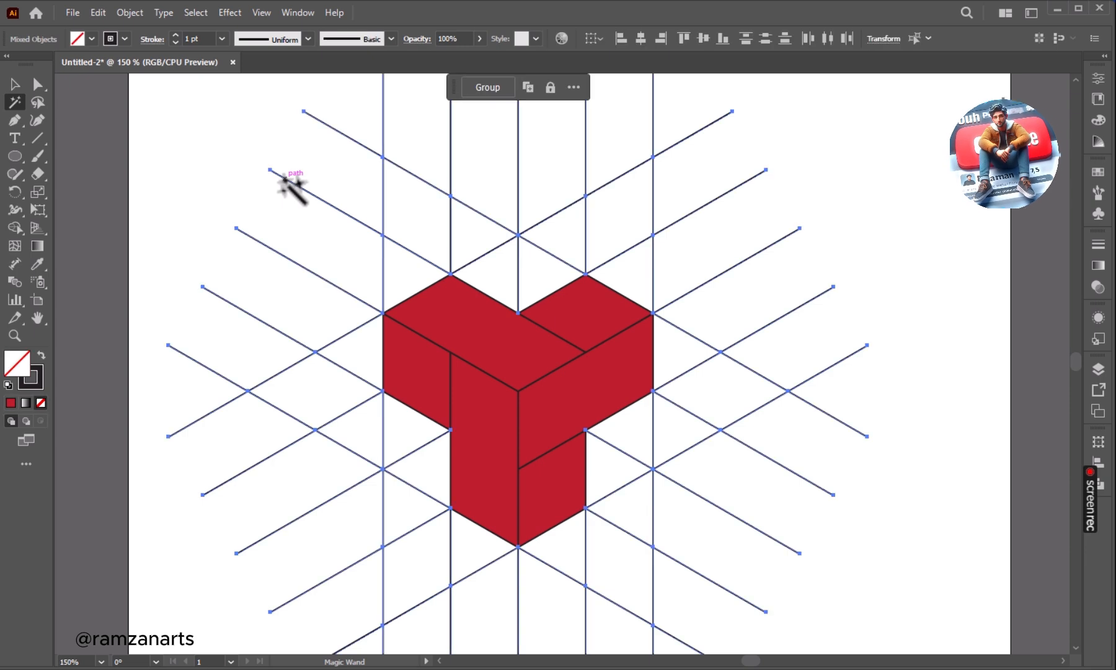
key("Delete")
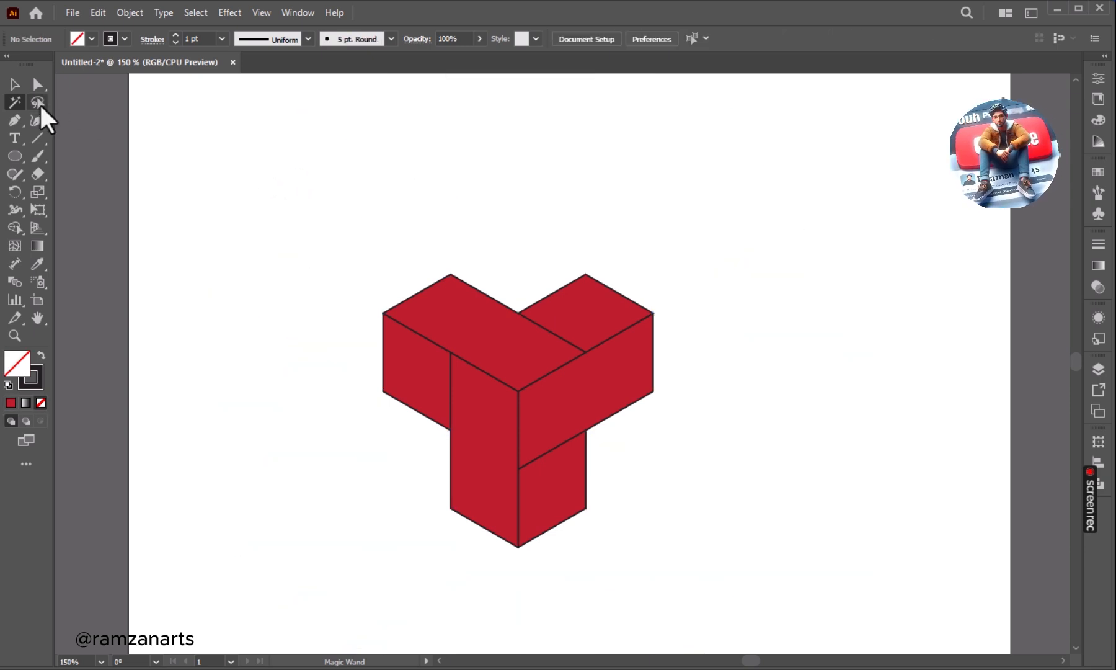
Ungroup the red block and its nested group so that each face is a separate path.
left_click(428, 380)
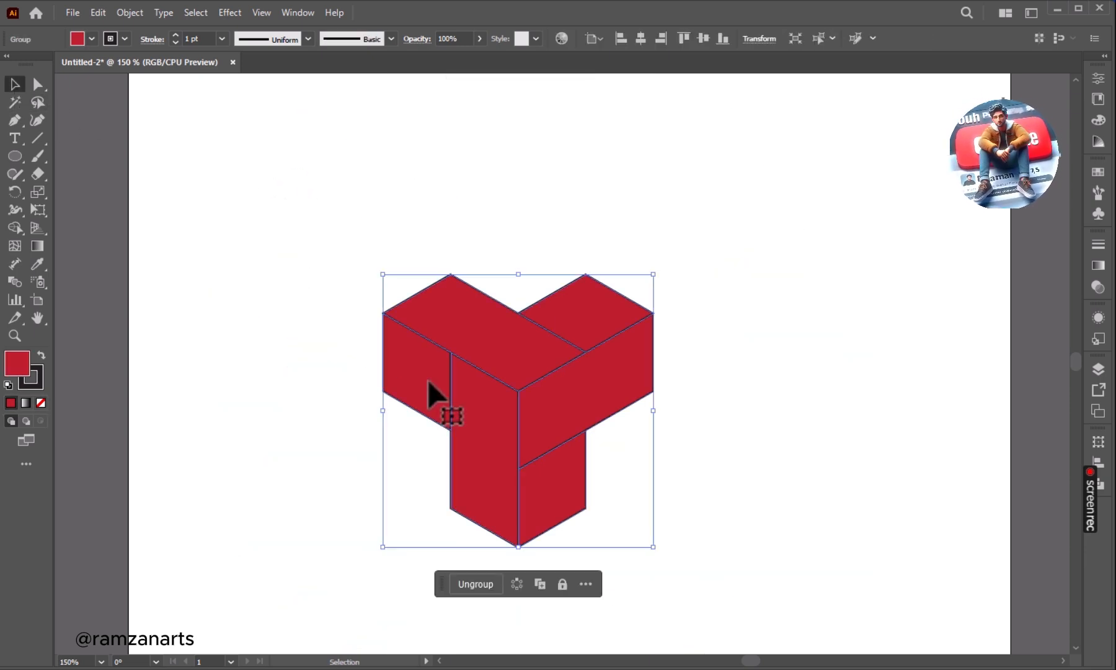
left_click(482, 586)
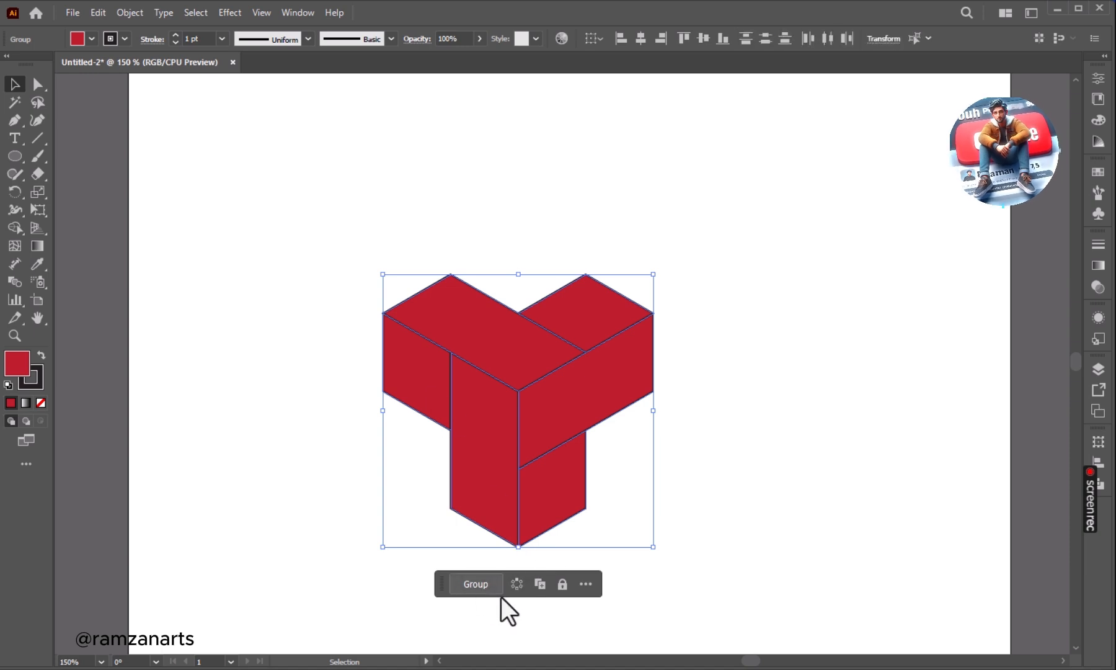
left_click(349, 420)
left_click(481, 422)
key("ctrl+plus")
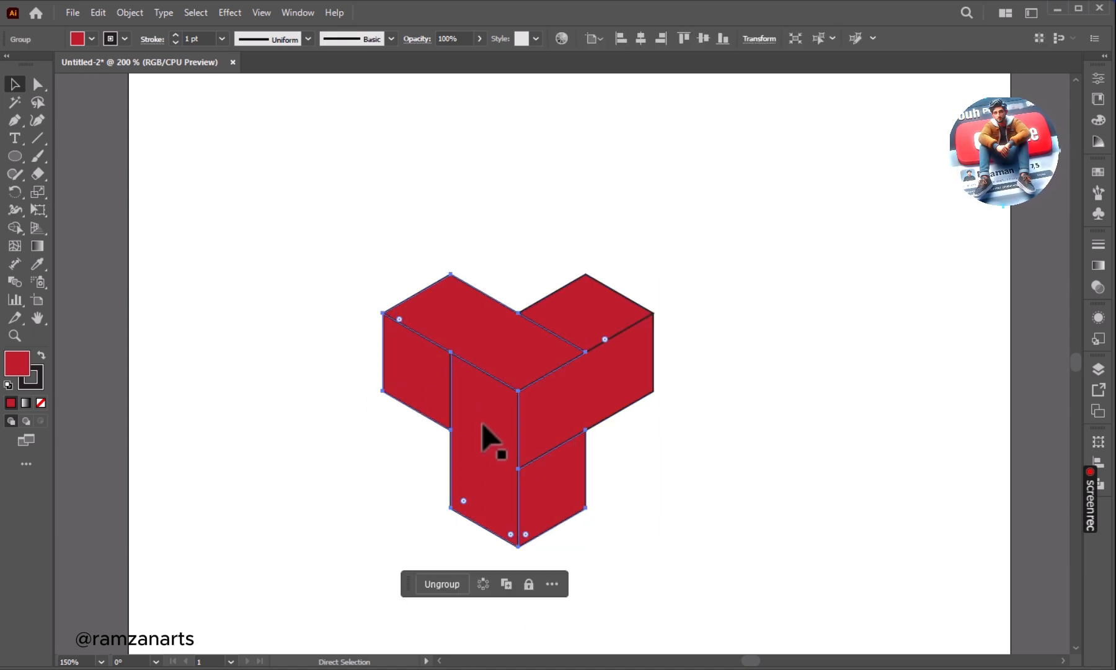
left_click(519, 583)
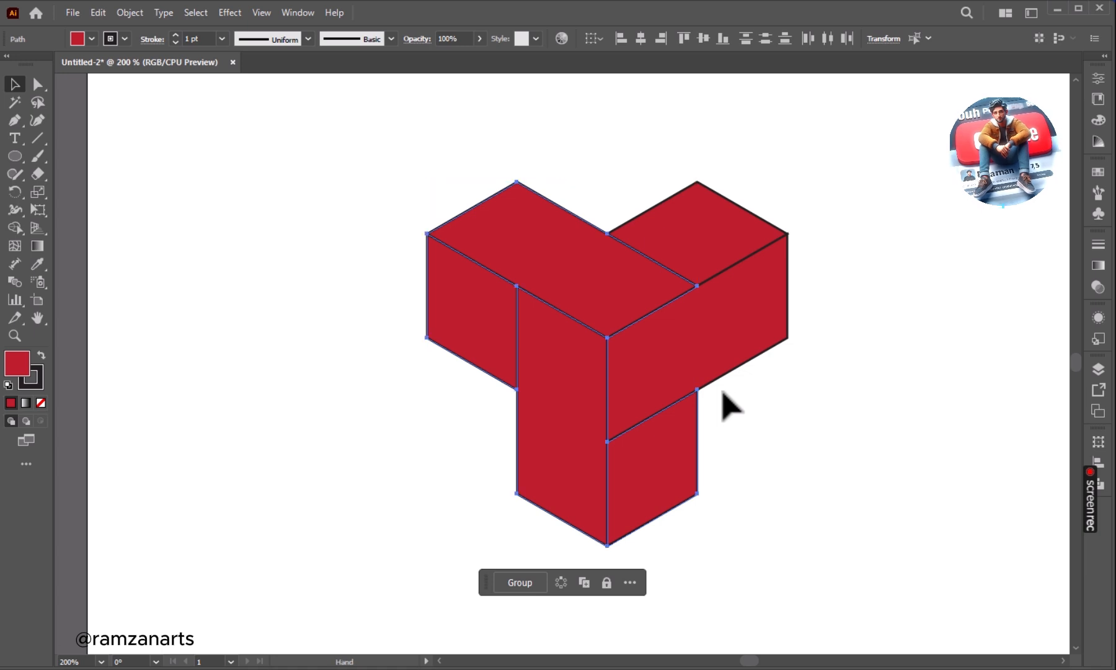
left_click_drag(723, 404, 657, 407)
left_click(656, 407)
Round the upper right corner of the tall front face to a radius of about 51.3 px.
left_click(490, 380)
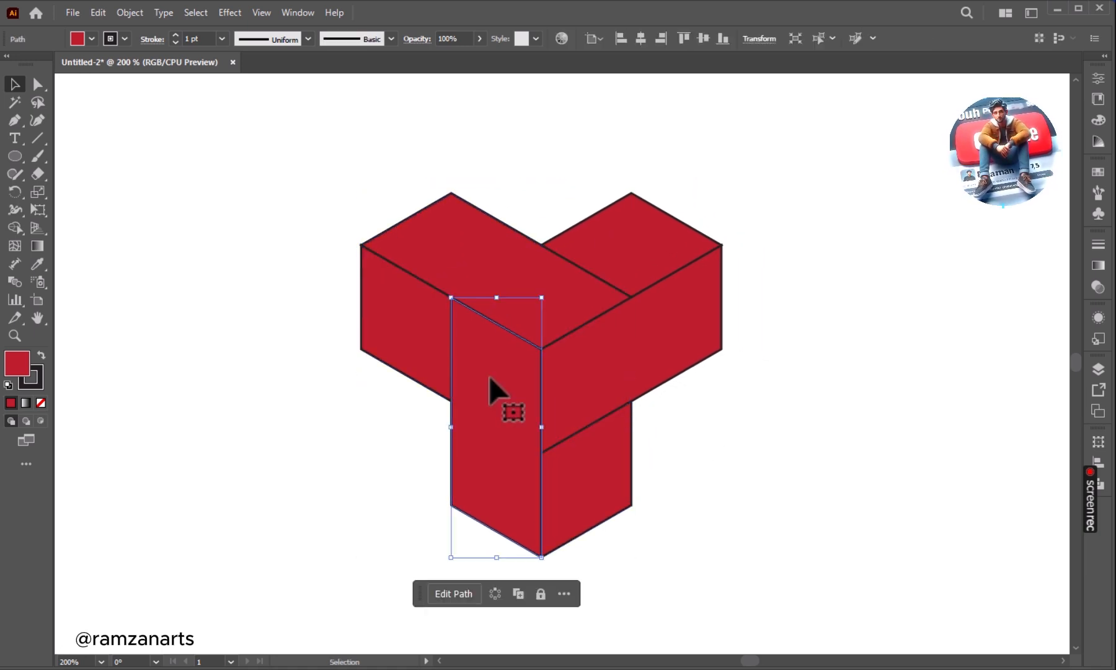
left_click(37, 84)
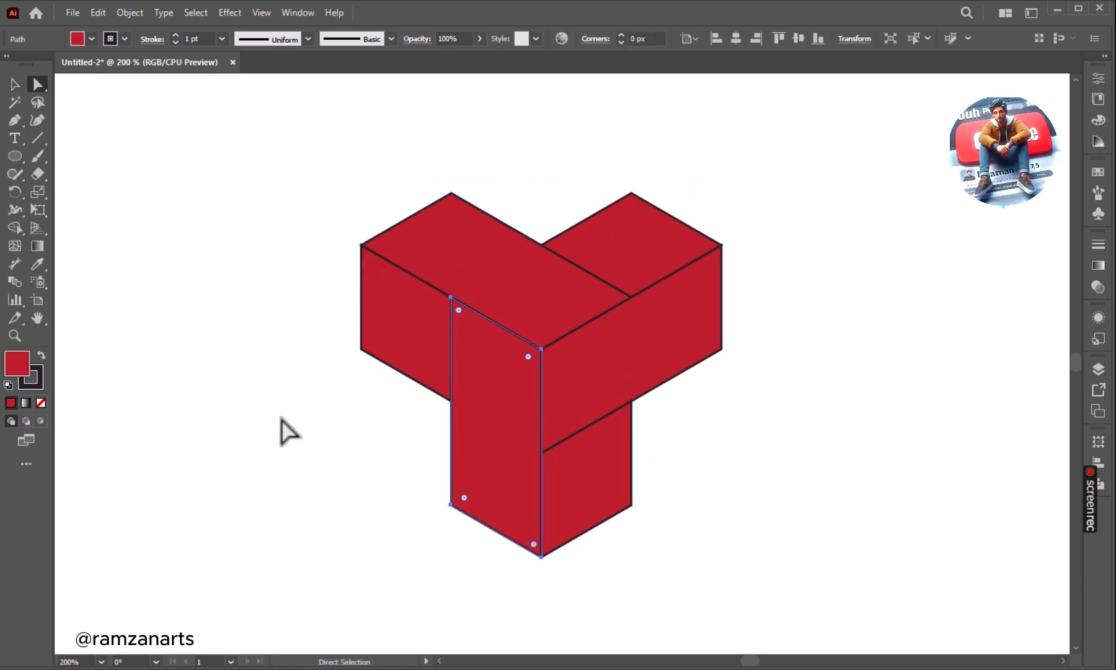
left_click(319, 450)
left_click(396, 331)
left_click(496, 363)
left_click(413, 409)
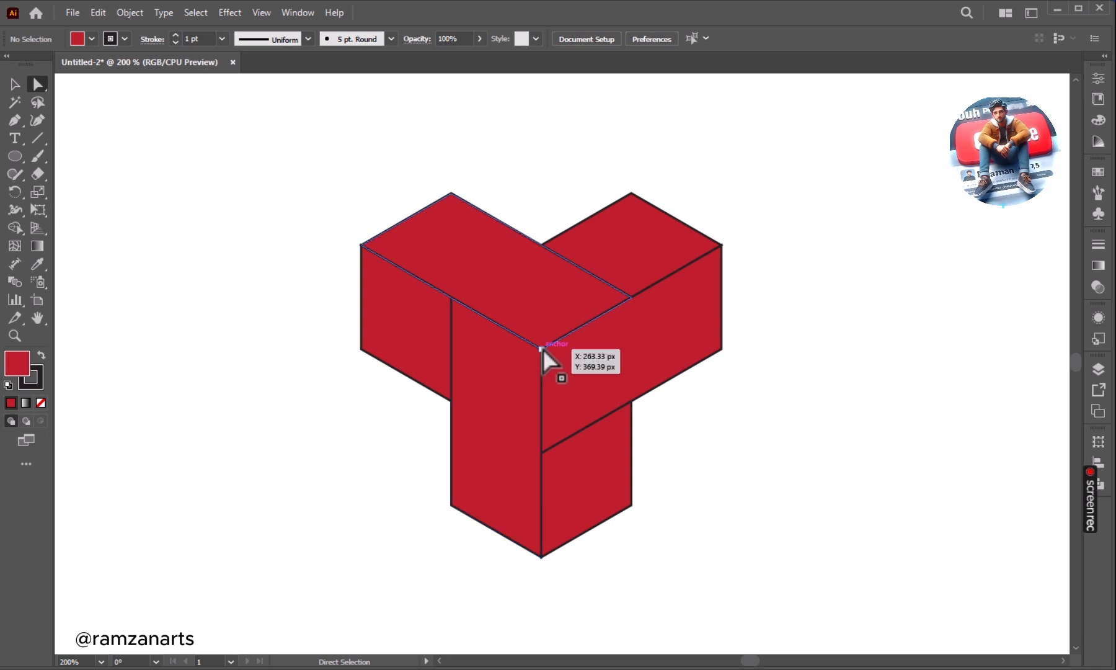
left_click(542, 349)
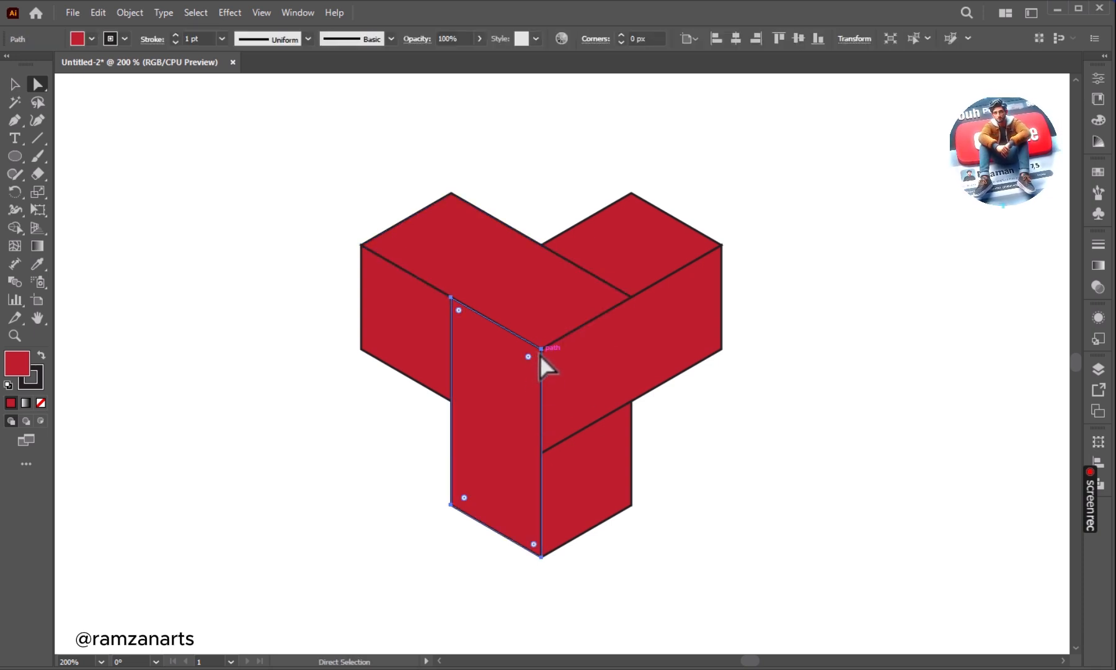
left_click(540, 351)
left_click_drag(527, 359, 464, 433)
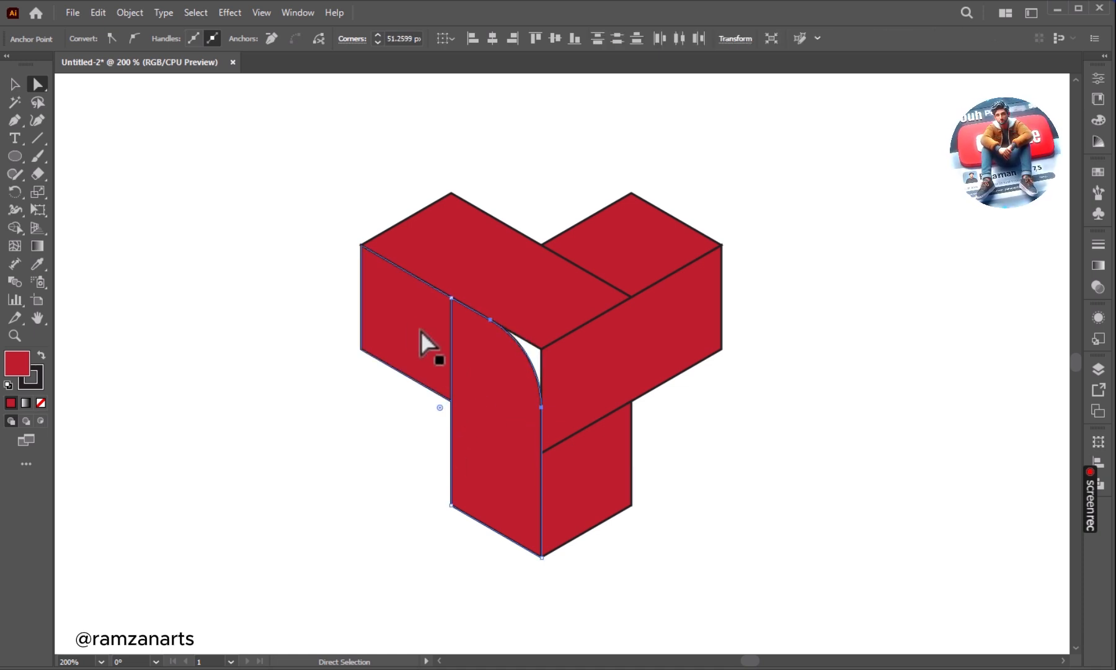
Round the upper right corner of the small left face to a radius of about 42.6 px.
left_click(437, 307)
left_click_drag(439, 307, 380, 370)
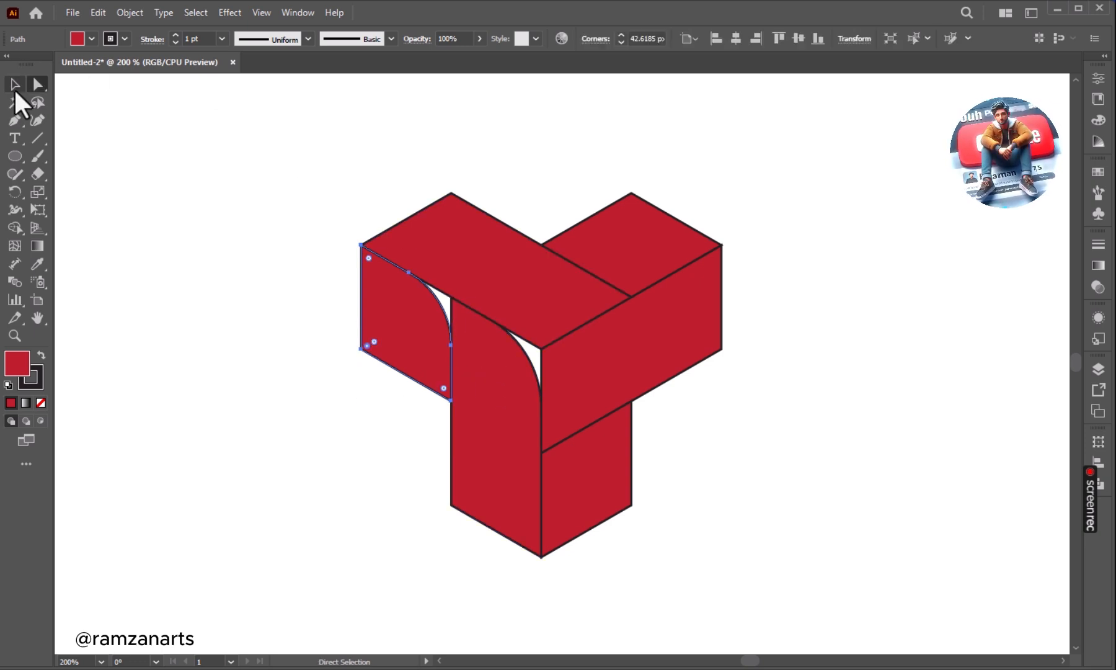
left_click(15, 86)
left_click(259, 354)
Merge the white gap beside the small left face into the tall front face using Shape Builder.
left_click_drag(489, 386, 586, 452)
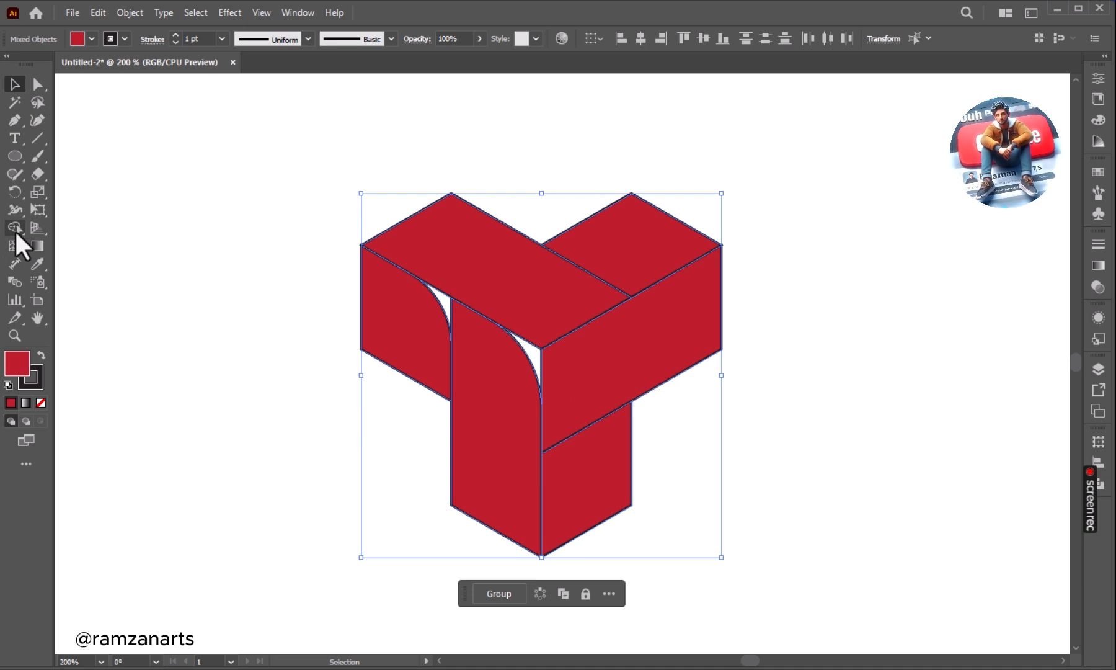
left_click(13, 229)
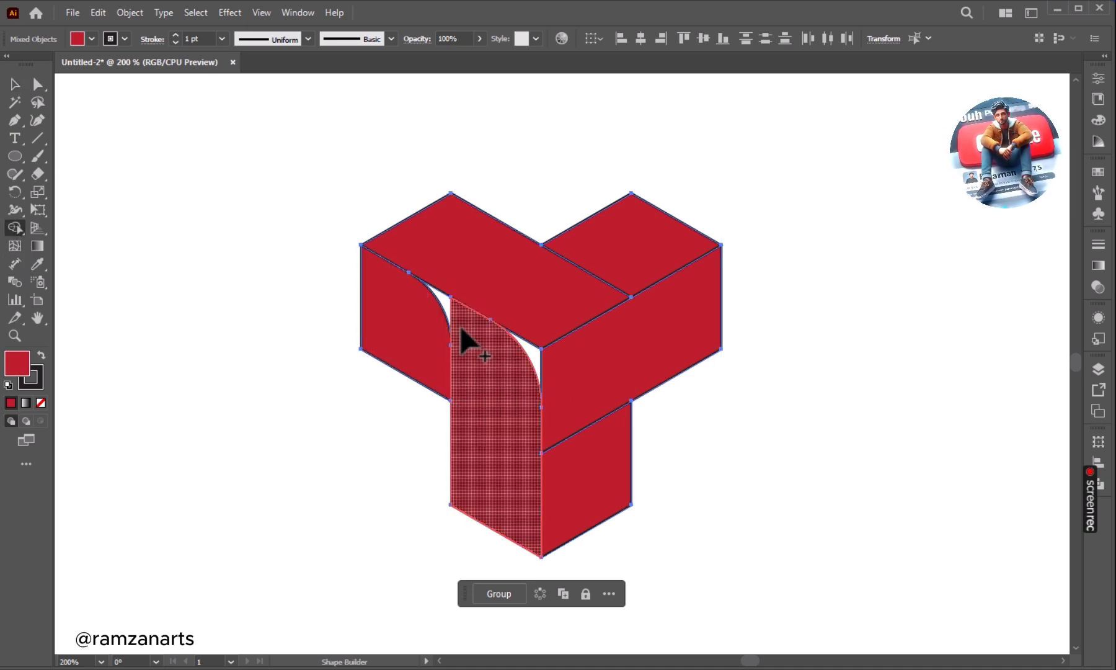
left_click_drag(460, 329, 445, 304)
left_click(14, 83)
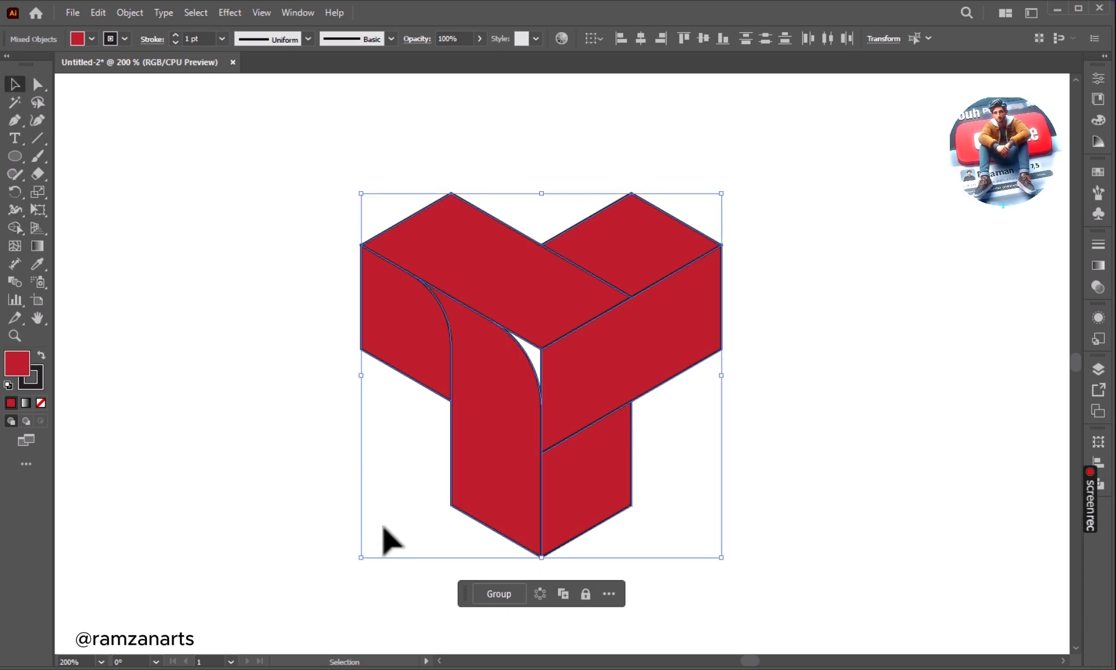
left_click(384, 530)
Round the lower left corners of the tall front face and the small left face to about 22.5 px.
left_click(473, 469)
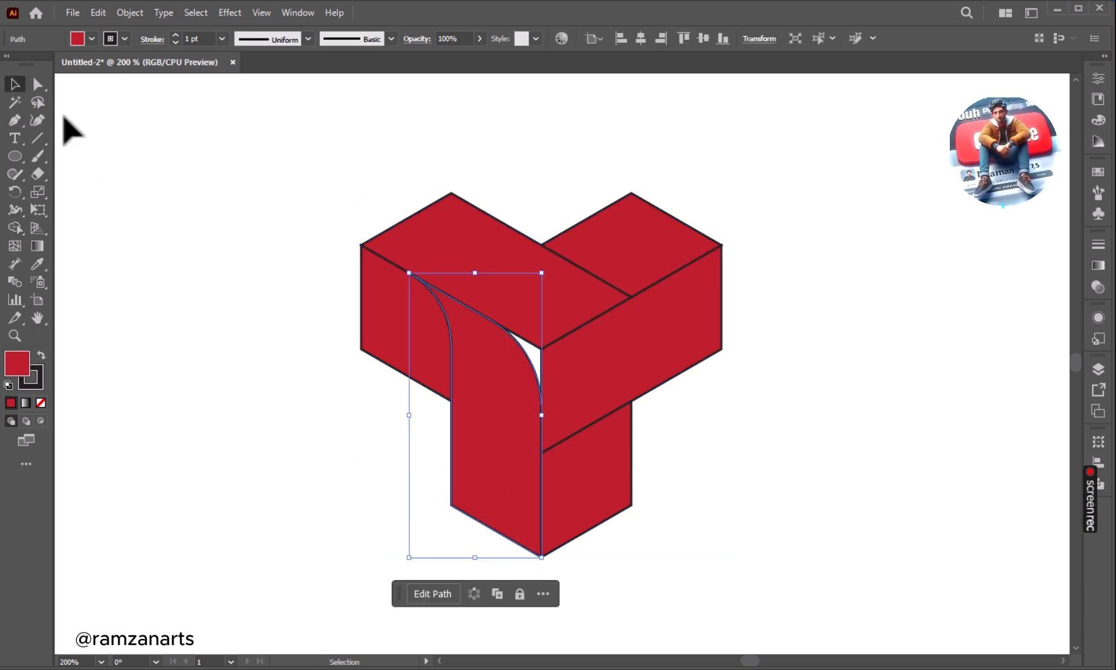
left_click(37, 83)
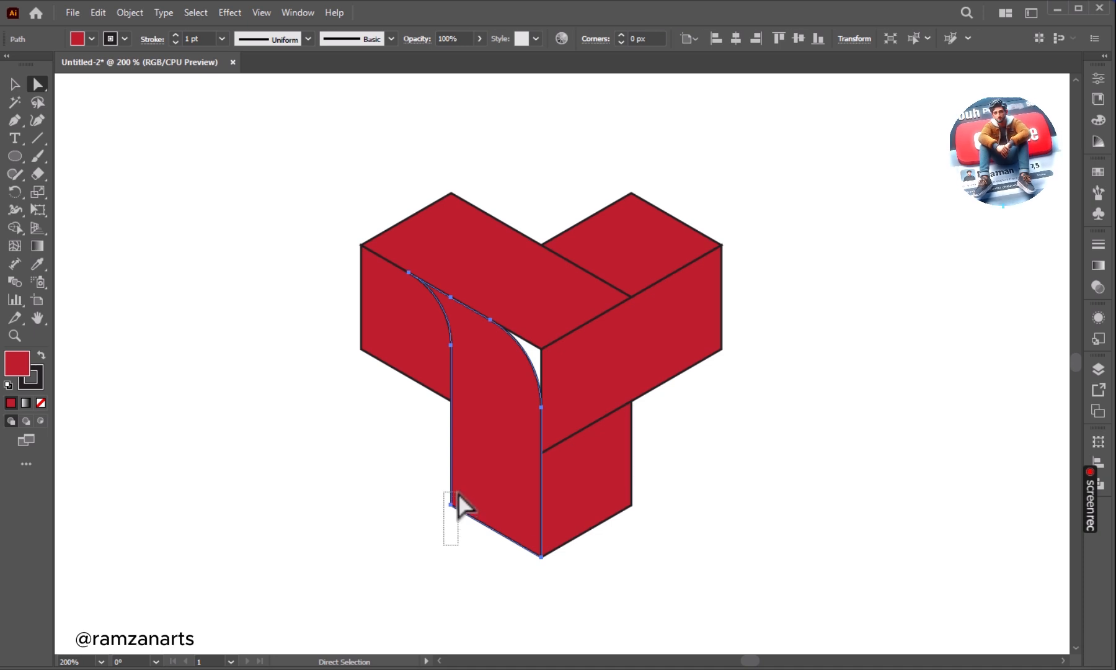
left_click_drag(458, 494, 457, 495)
left_click_drag(355, 426, 406, 323)
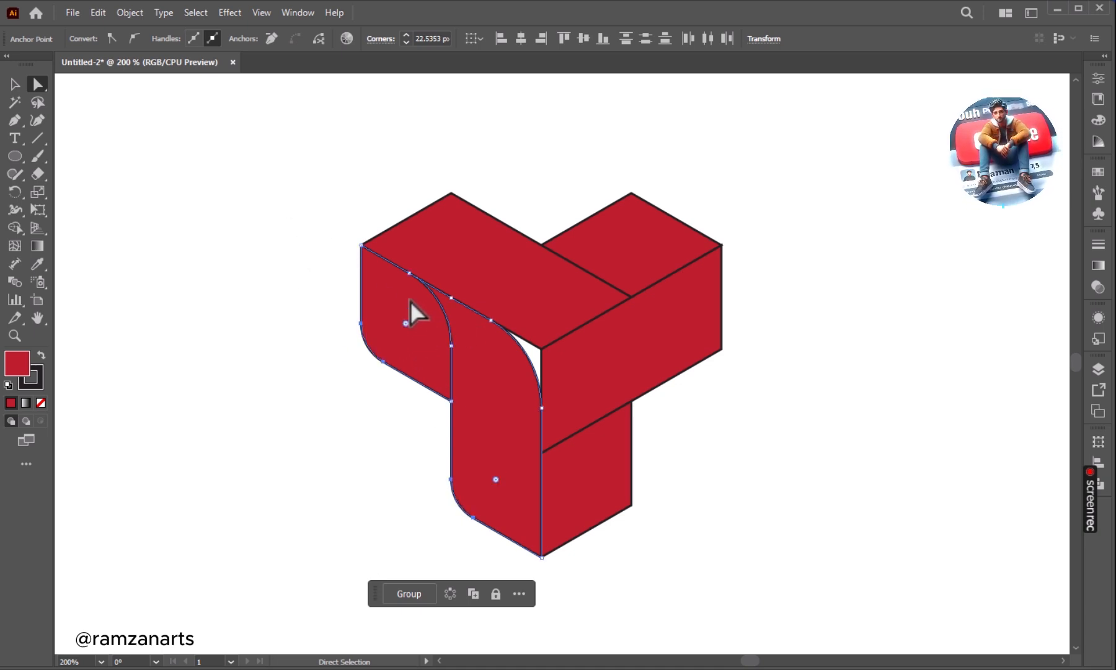
left_click(15, 84)
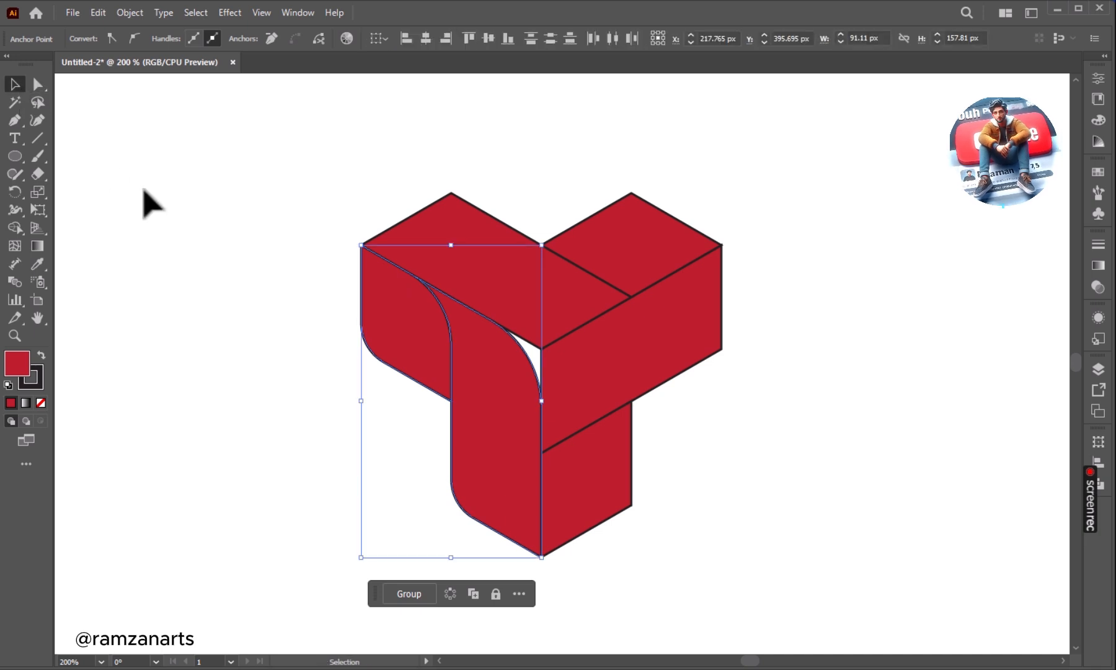
left_click(225, 219)
left_click(451, 257)
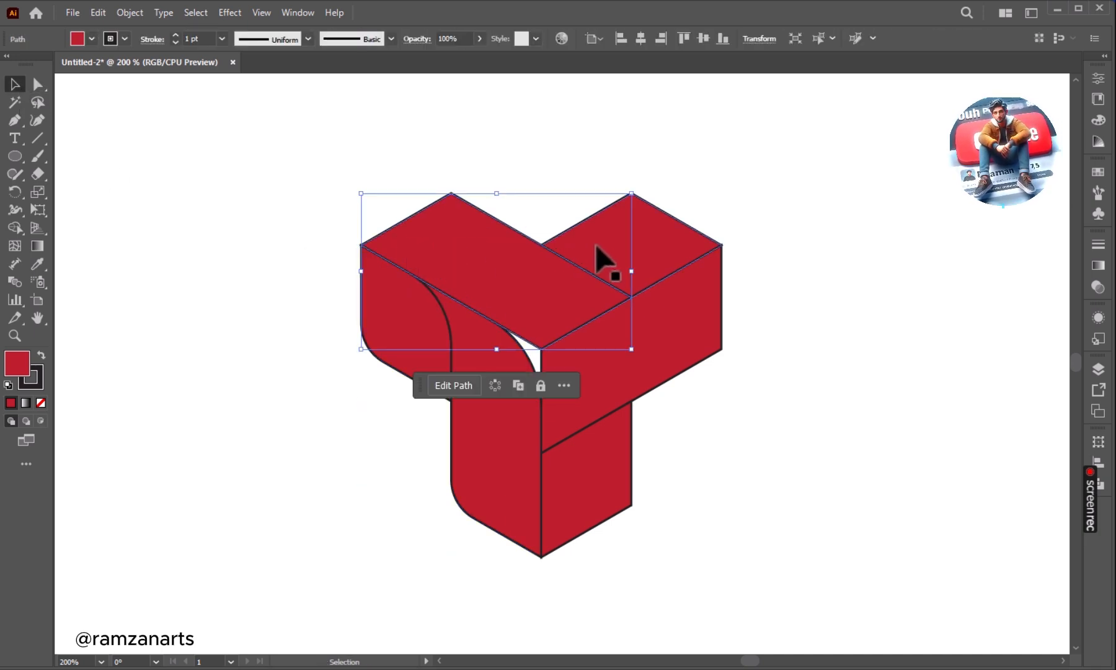
left_click(683, 293, "shift")
left_click(674, 350, "shift")
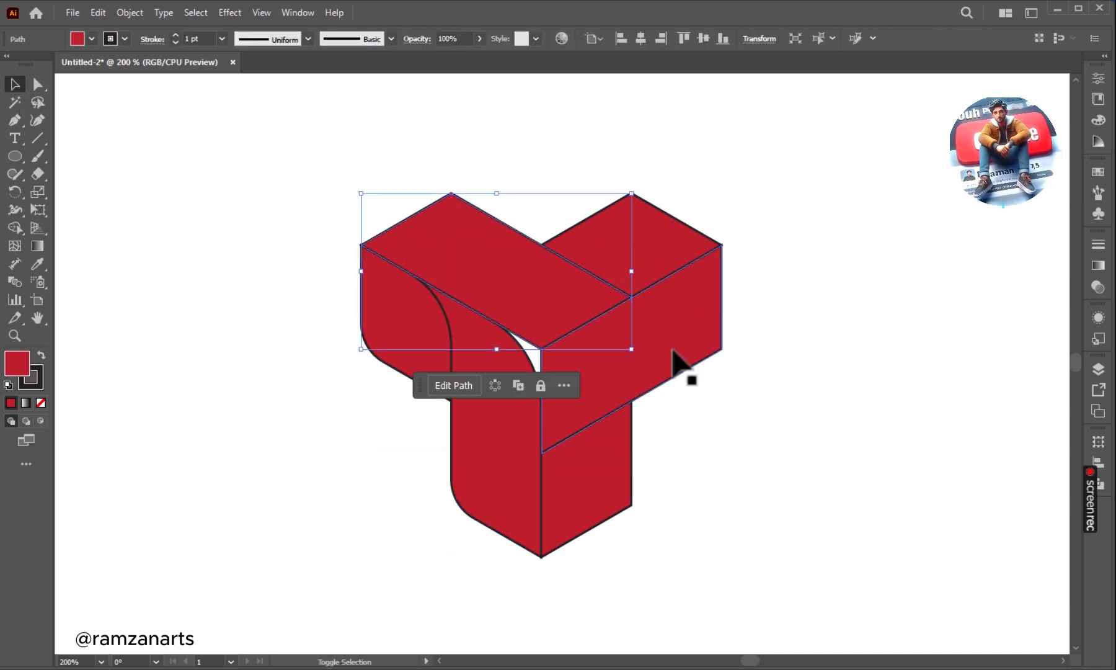
left_click(607, 486, "shift")
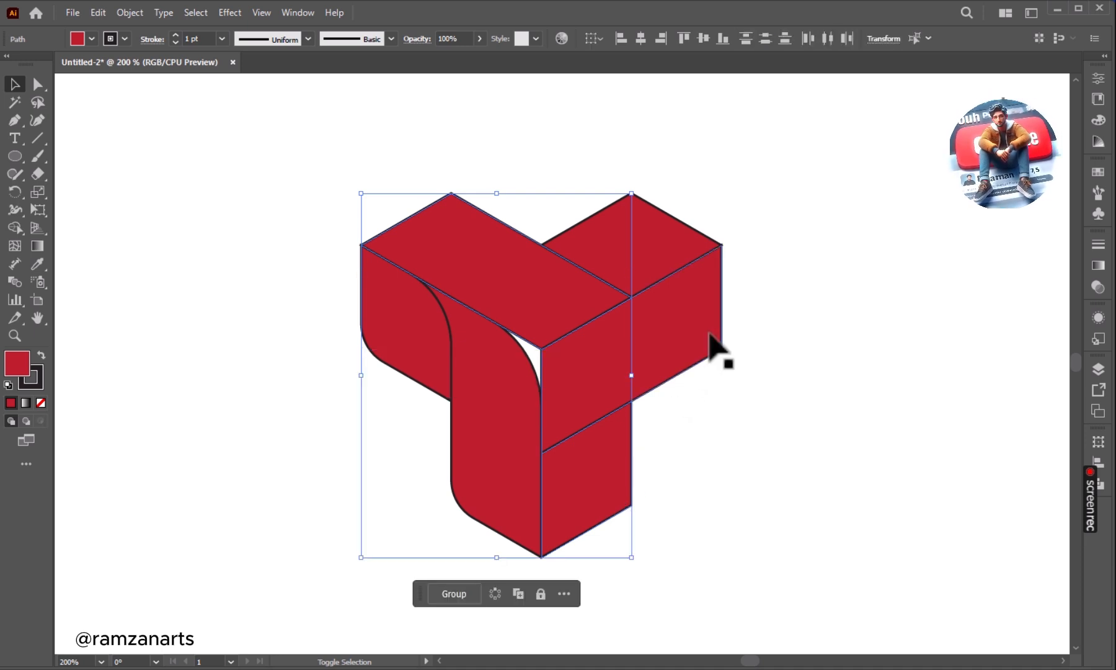
left_click(712, 340, "shift")
key("Delete")
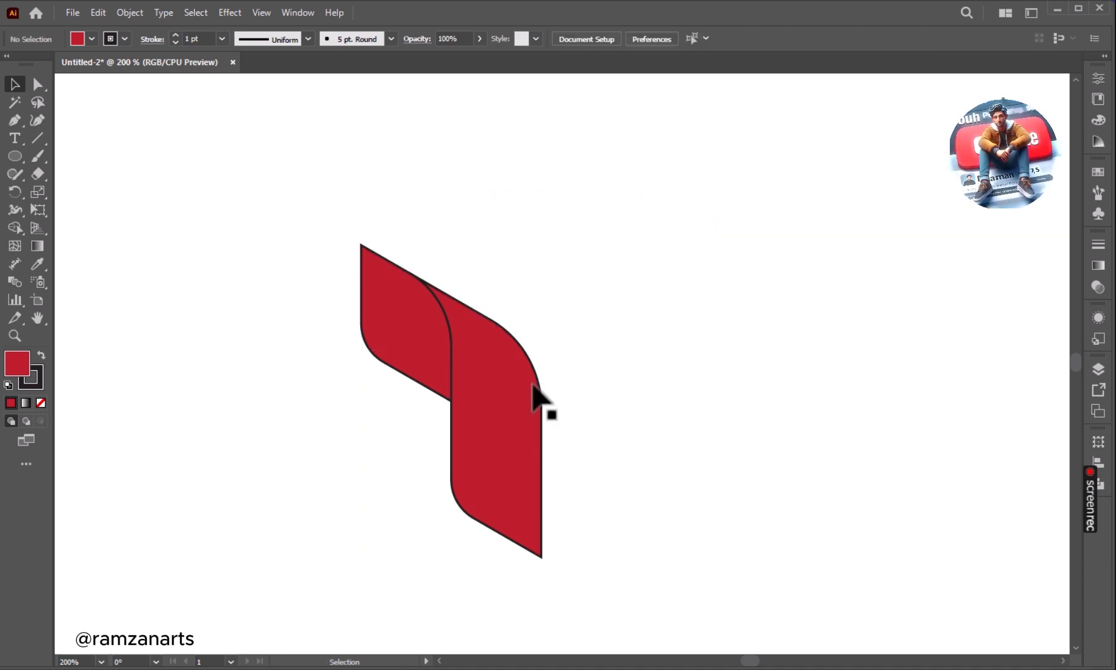
key("ctrl+z")
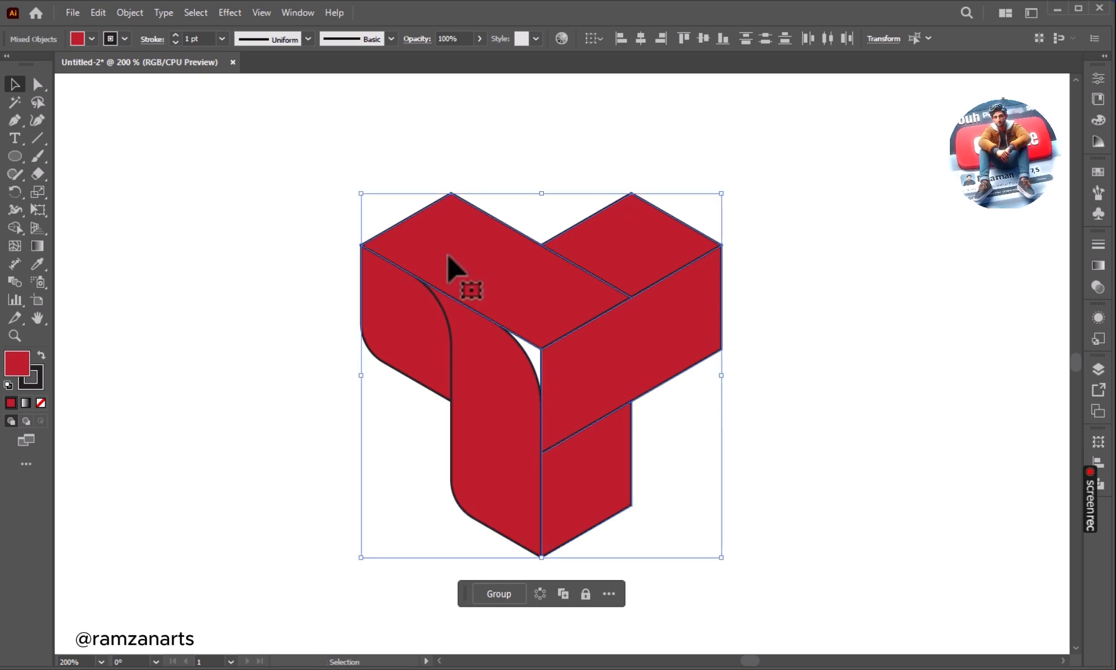
left_click(207, 286)
key("a")
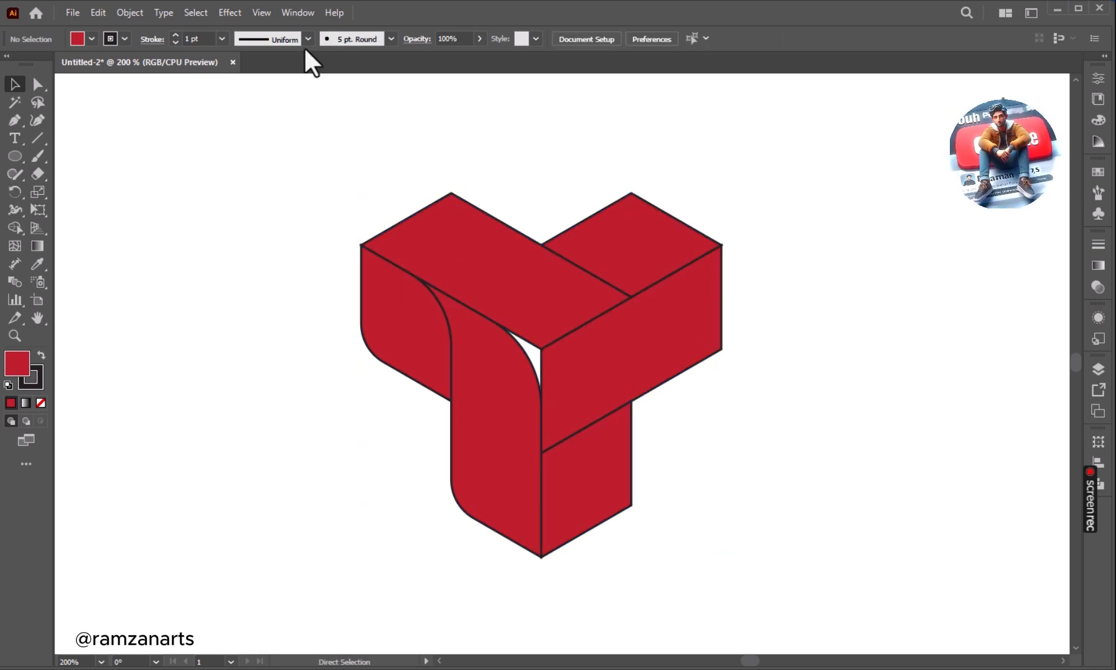
Show the rulers and place a horizontal and a vertical guide through the central corner where the three front faces meet.
left_click(260, 13)
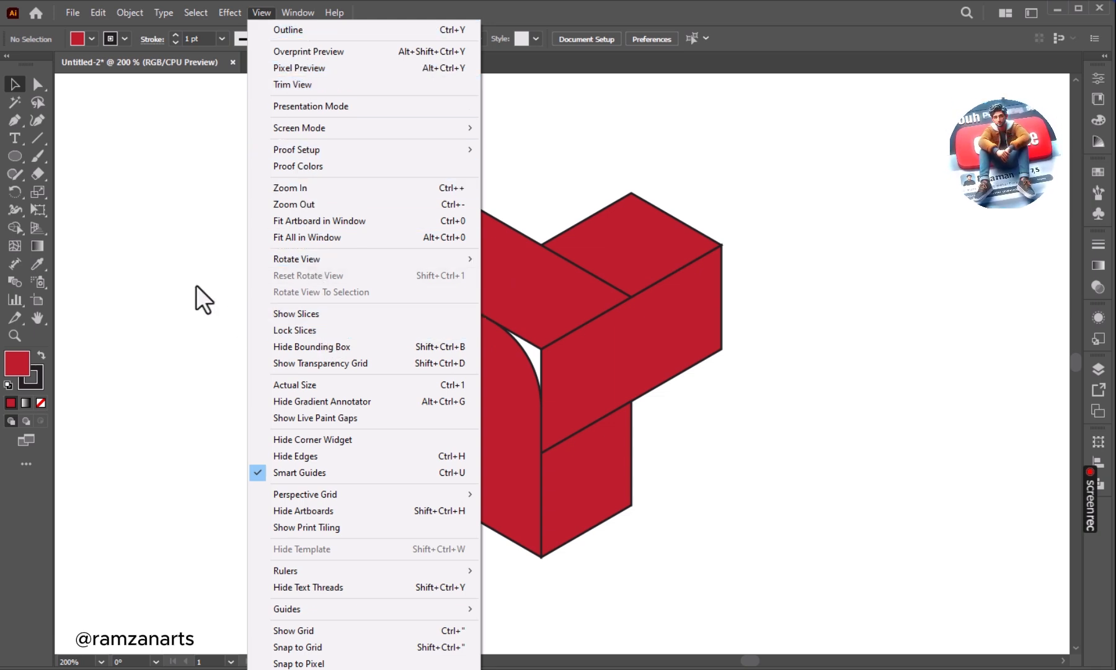
mouse_move(338, 572)
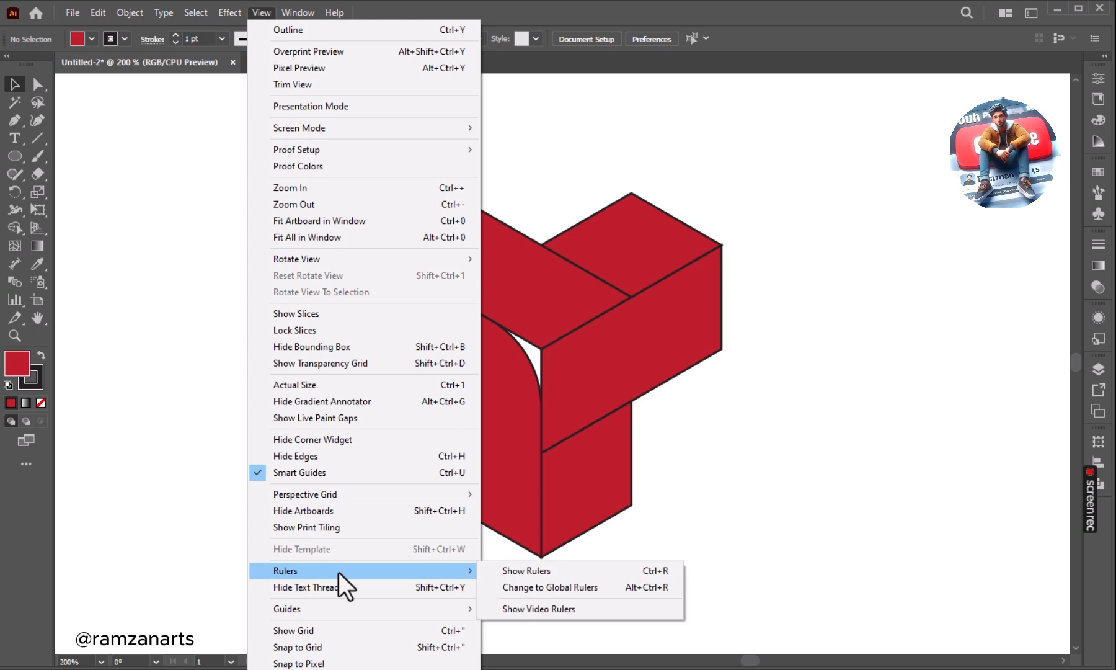
left_click(550, 572)
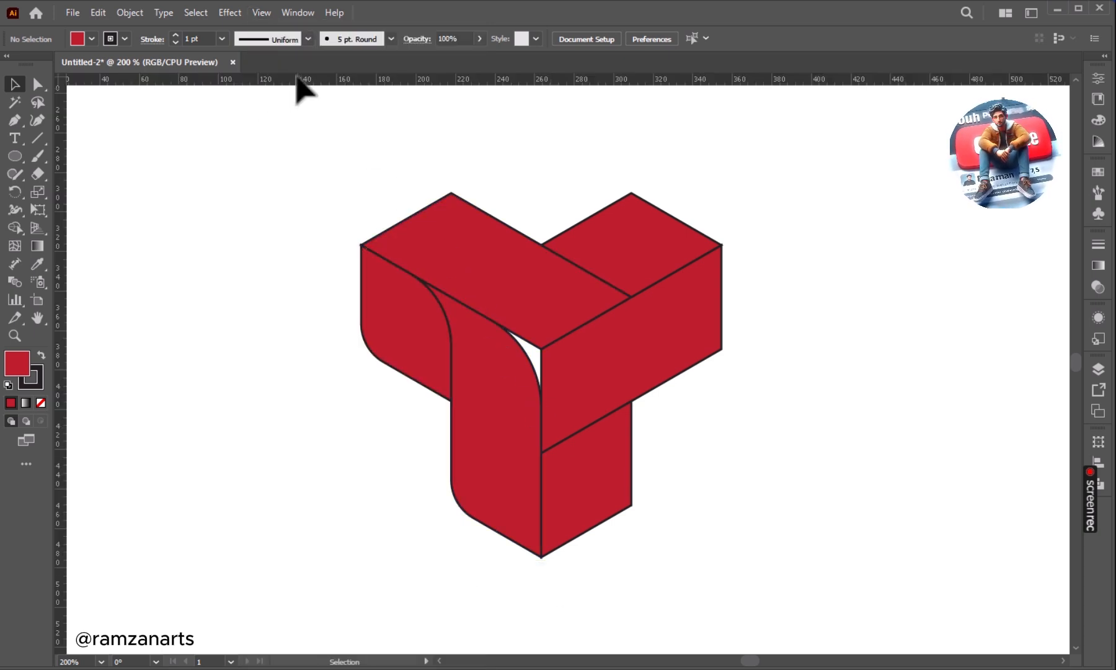
left_click_drag(498, 77, 543, 348)
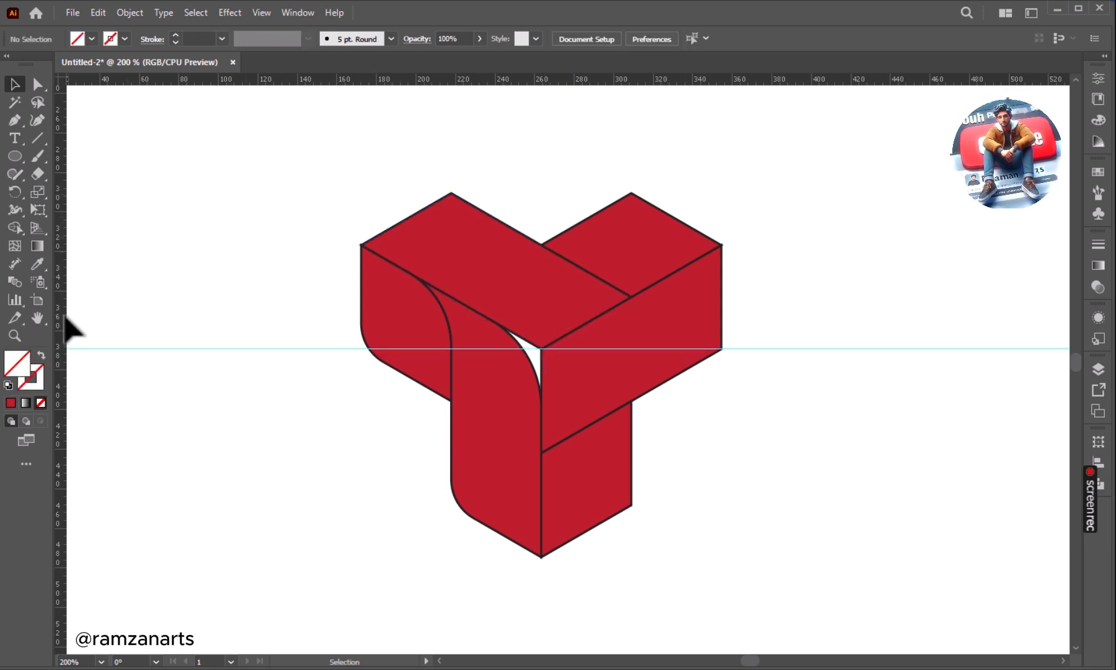
left_click_drag(60, 361, 543, 349)
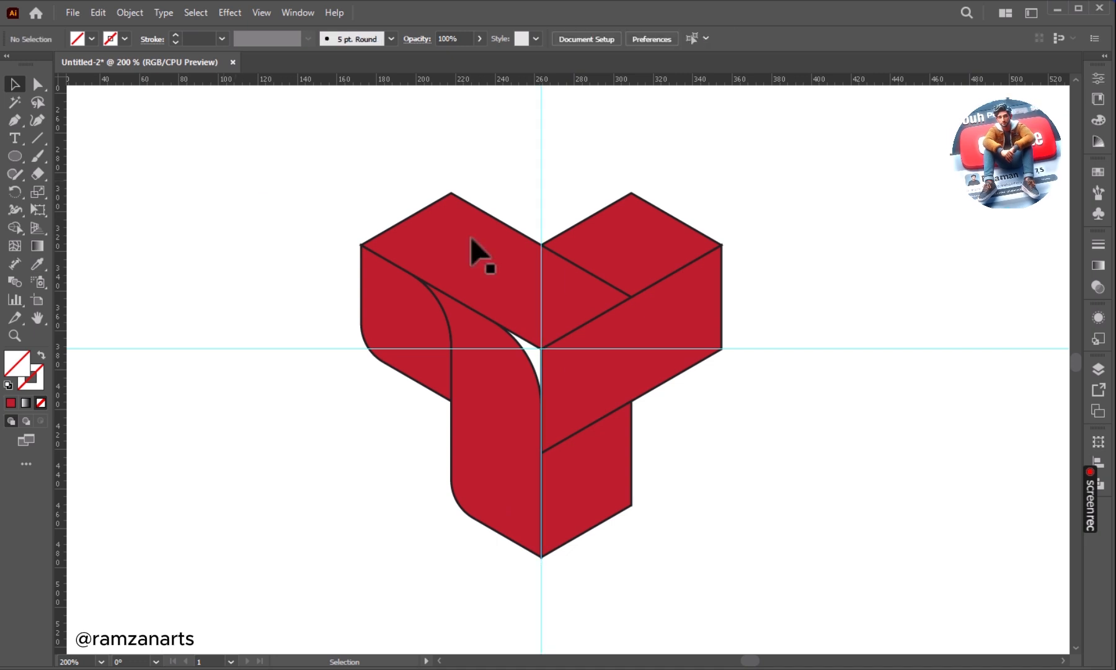
Delete the two top faces and the two right-hand faces, keeping only the rounded tall front face and small left face.
left_click(559, 299)
key("Delete")
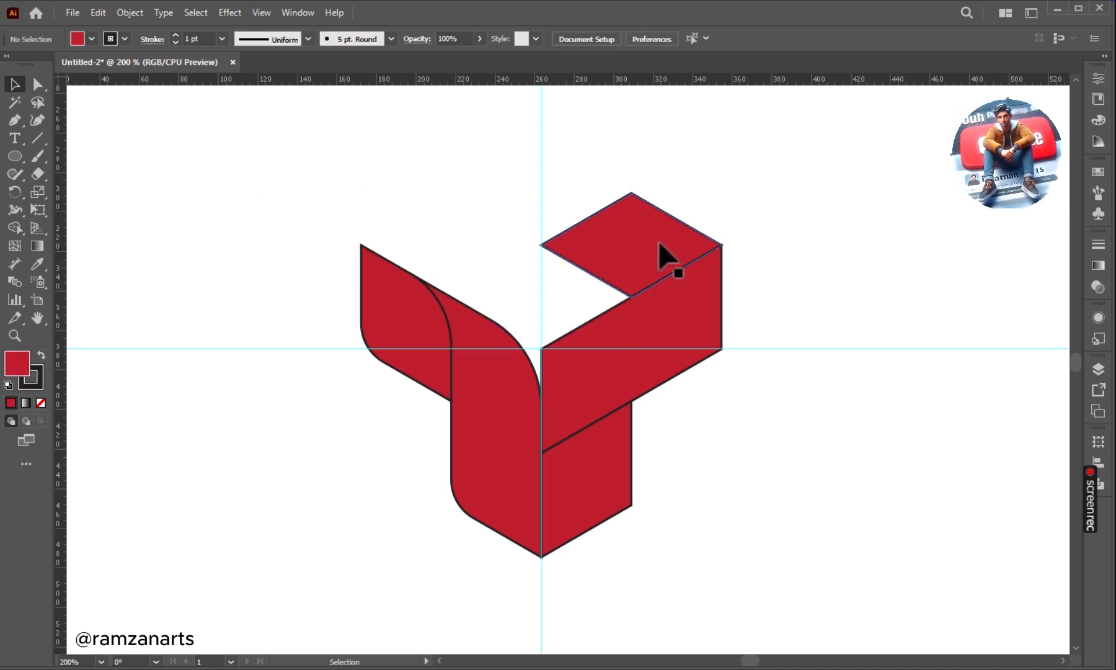
left_click(668, 256)
key("Delete")
left_click(604, 464)
key("Delete")
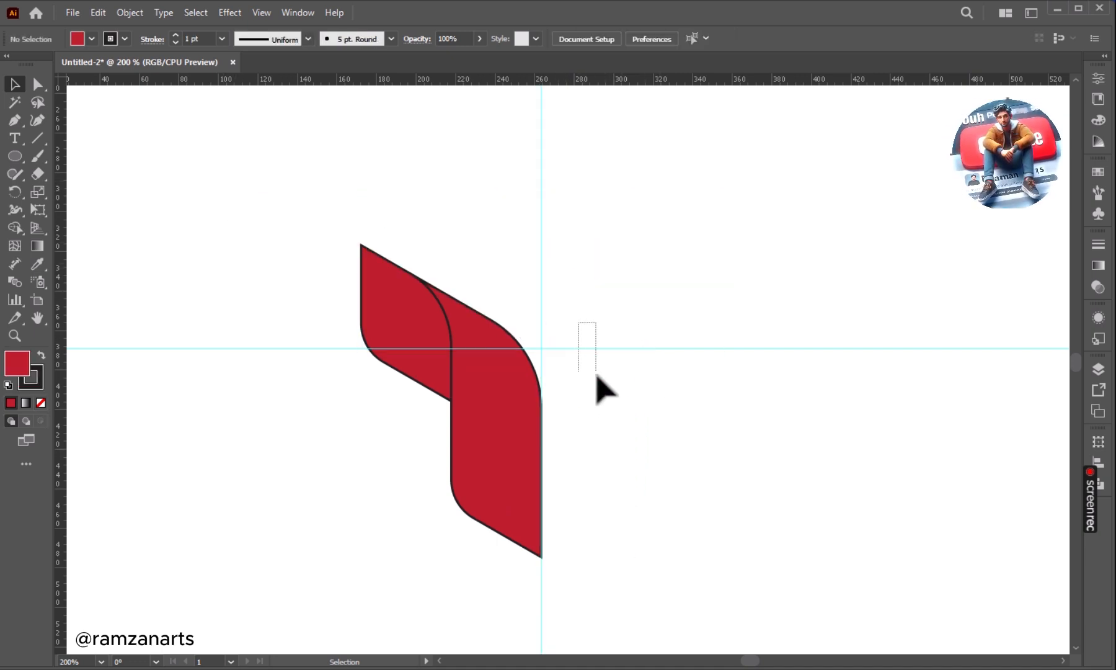
Lock the horizontal and vertical guides that cross at the logo's centre.
left_click(592, 349)
left_click(541, 282, "shift")
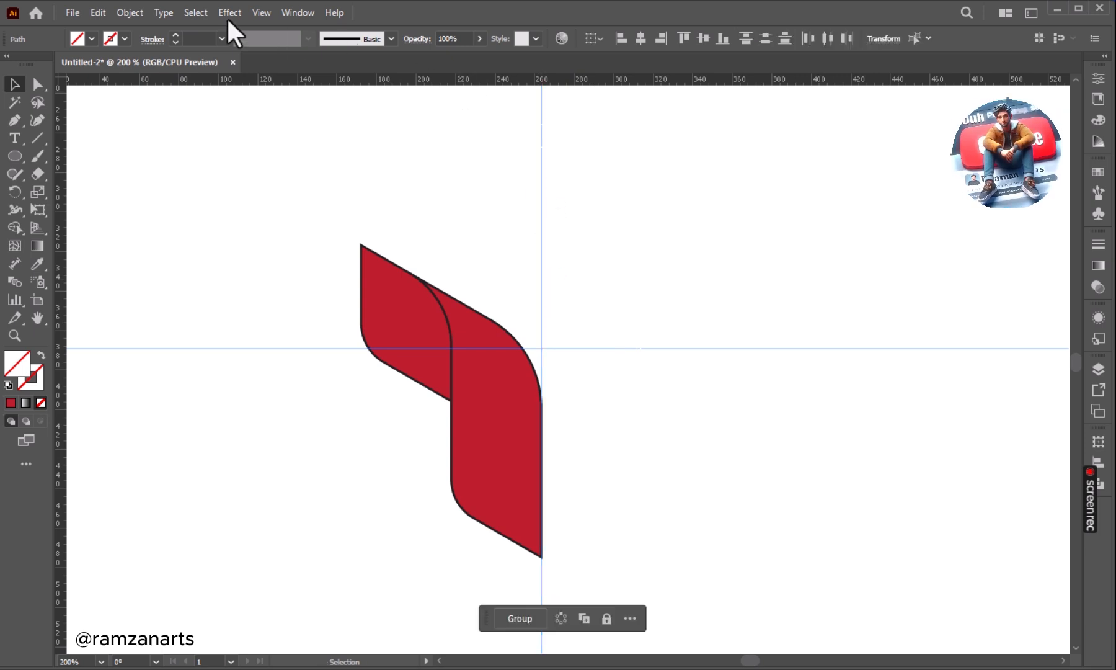
left_click(133, 8)
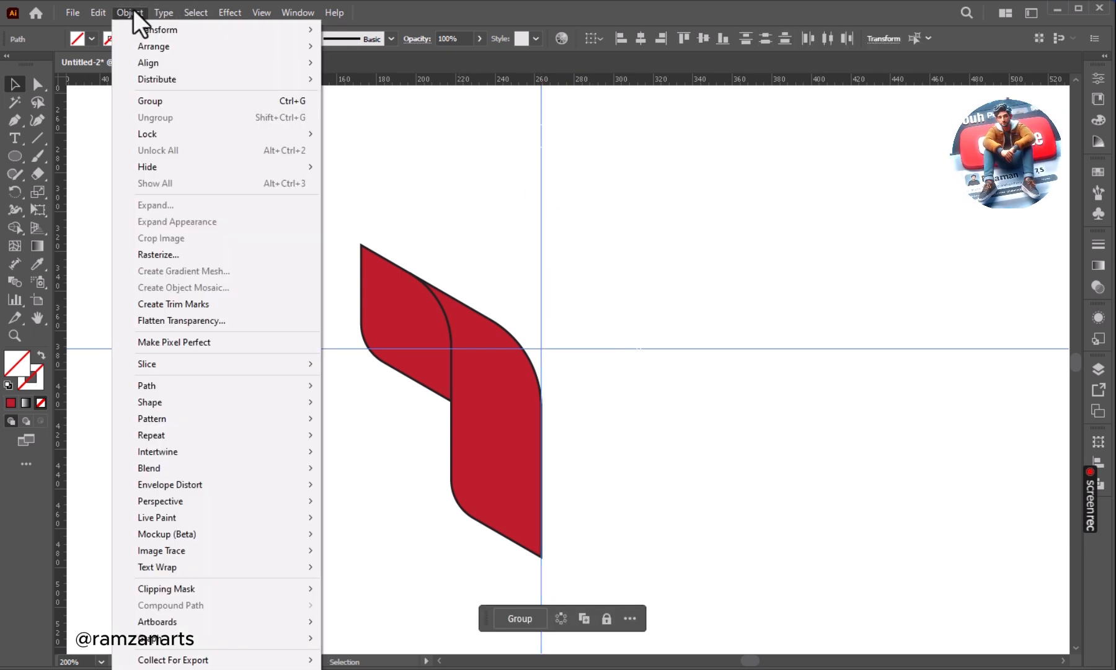
mouse_move(173, 137)
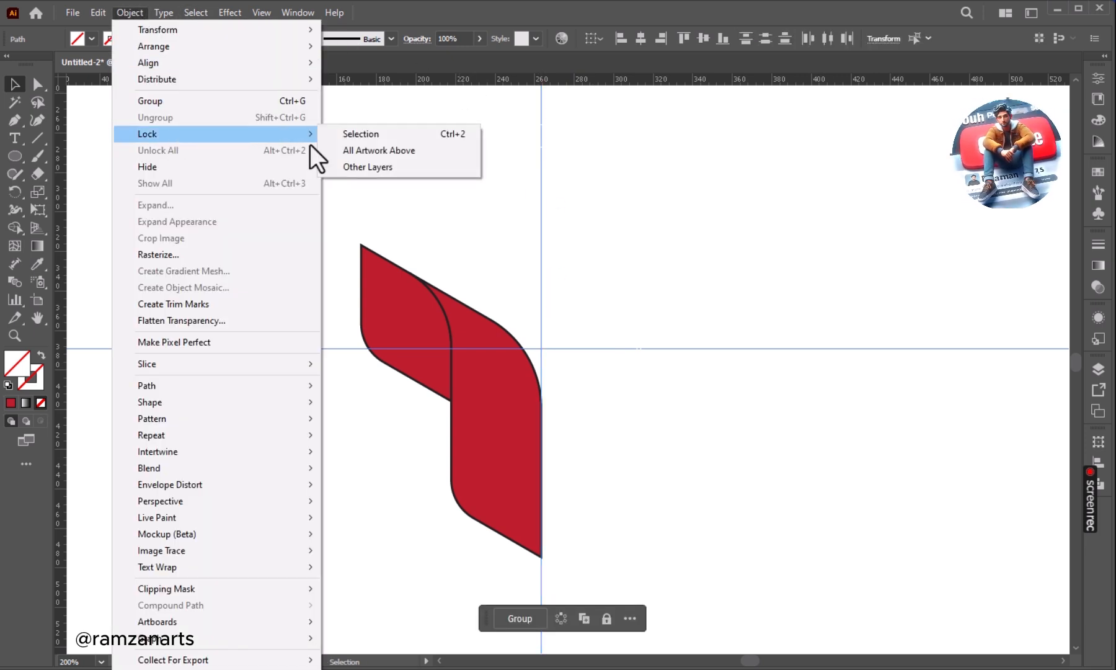
left_click(412, 133)
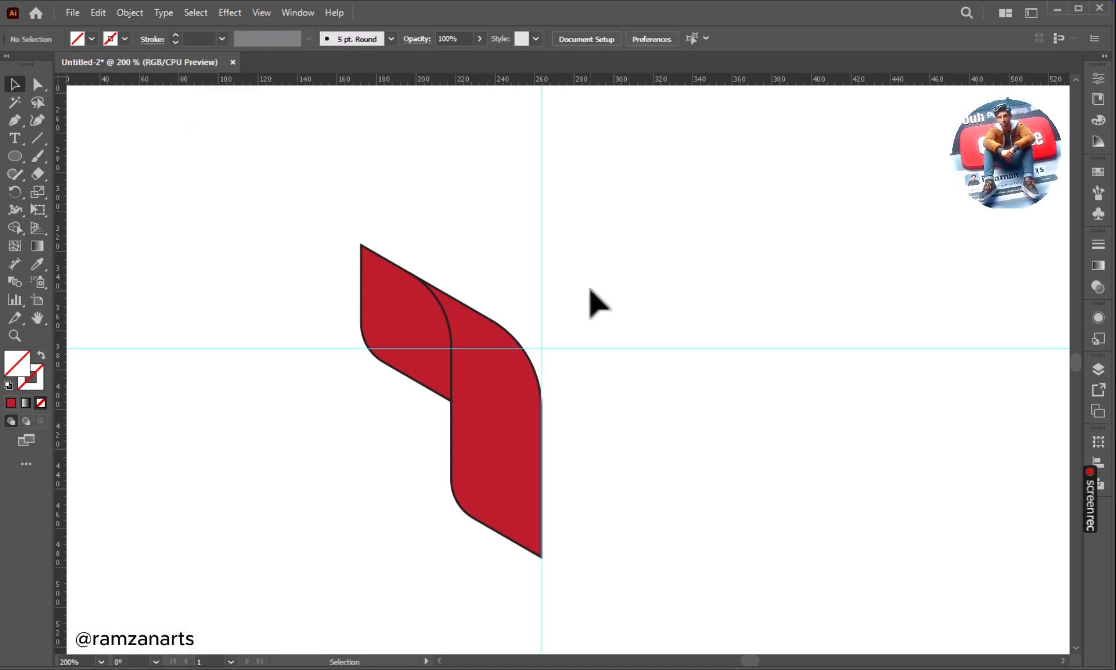
Fill the tall front face with a linear gradient and set its white starting stop to black.
left_click(503, 422)
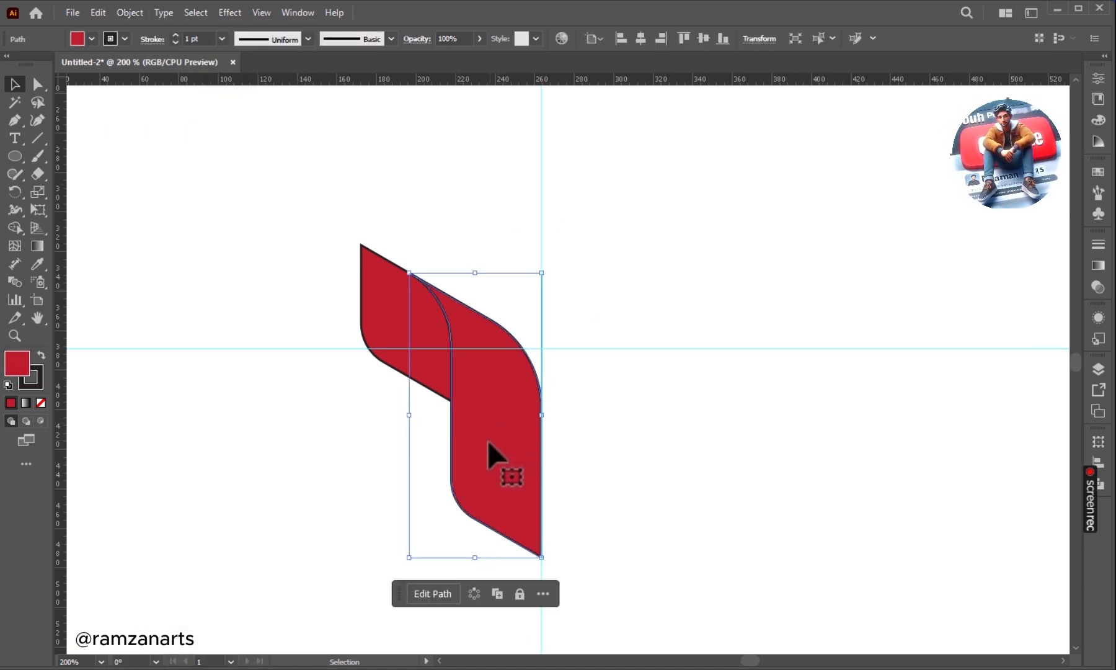
left_click(1099, 265)
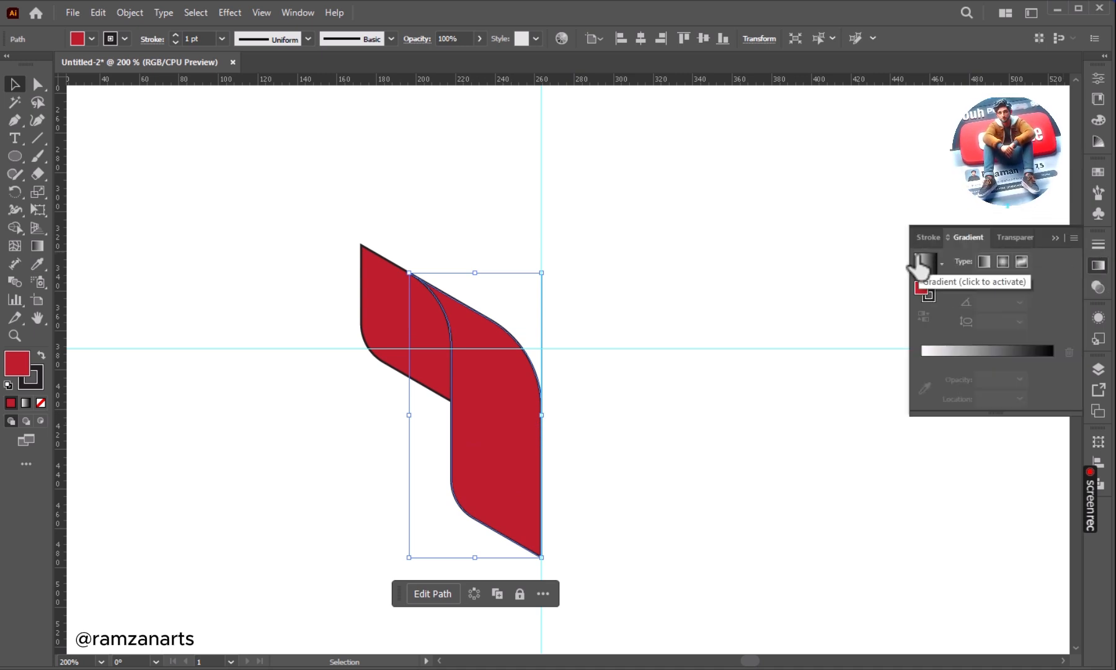
left_click(921, 263)
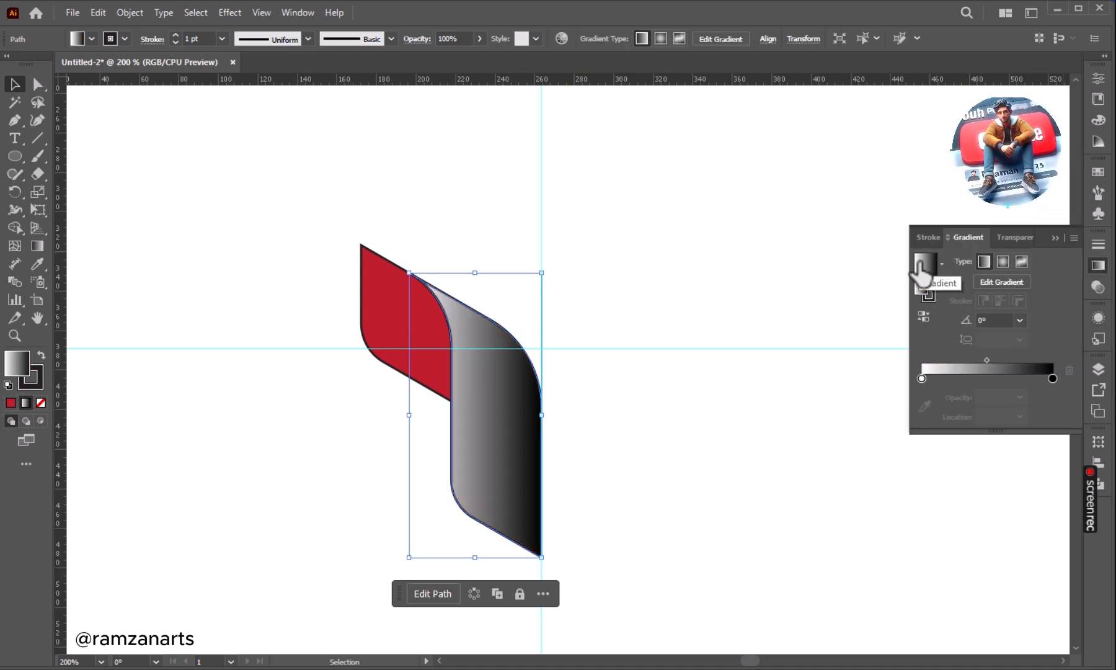
left_click(922, 378)
double_click(922, 378)
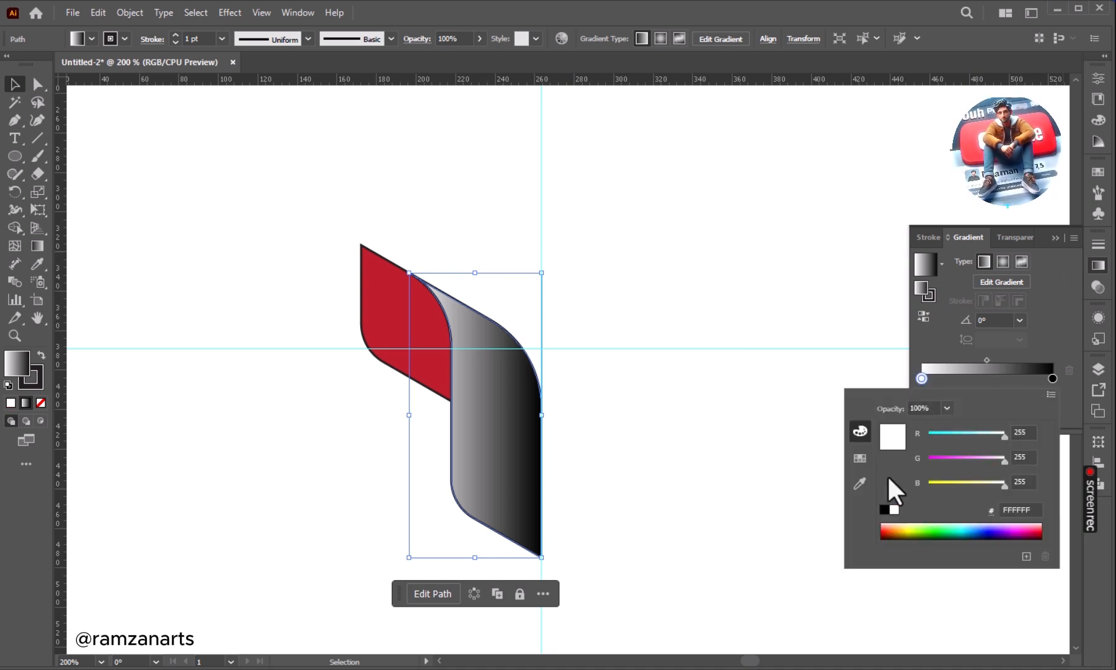
left_click(884, 509)
Add a middle gradient stop at about 47.77% and colour it cream with RGB 255, 235, 198.
left_click(985, 374)
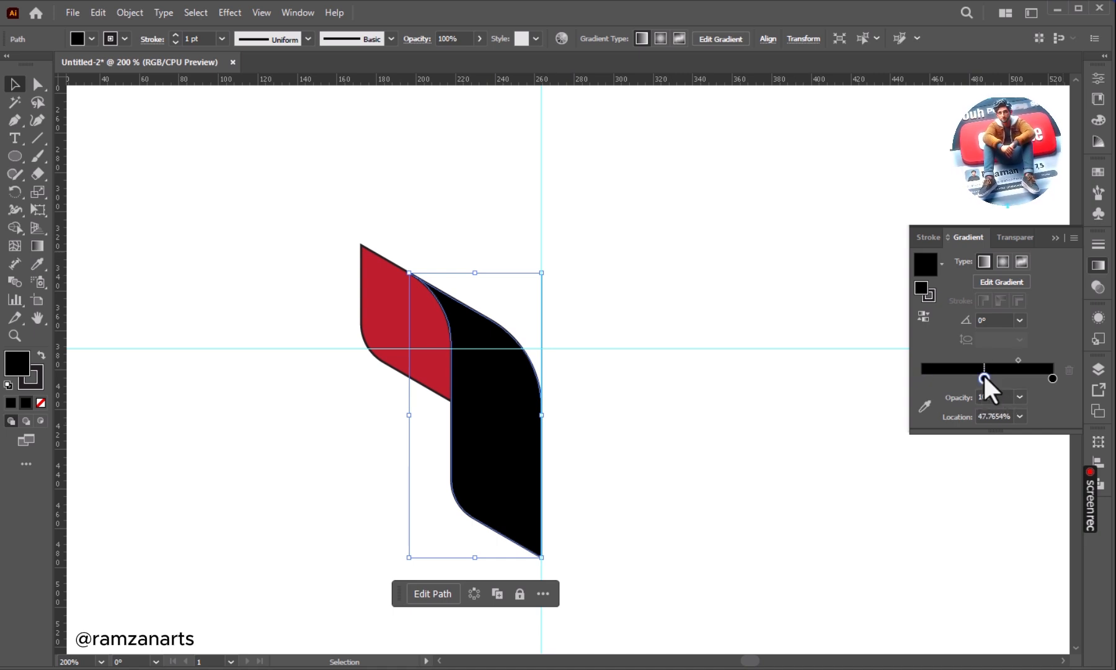
left_click(985, 379)
double_click(985, 378)
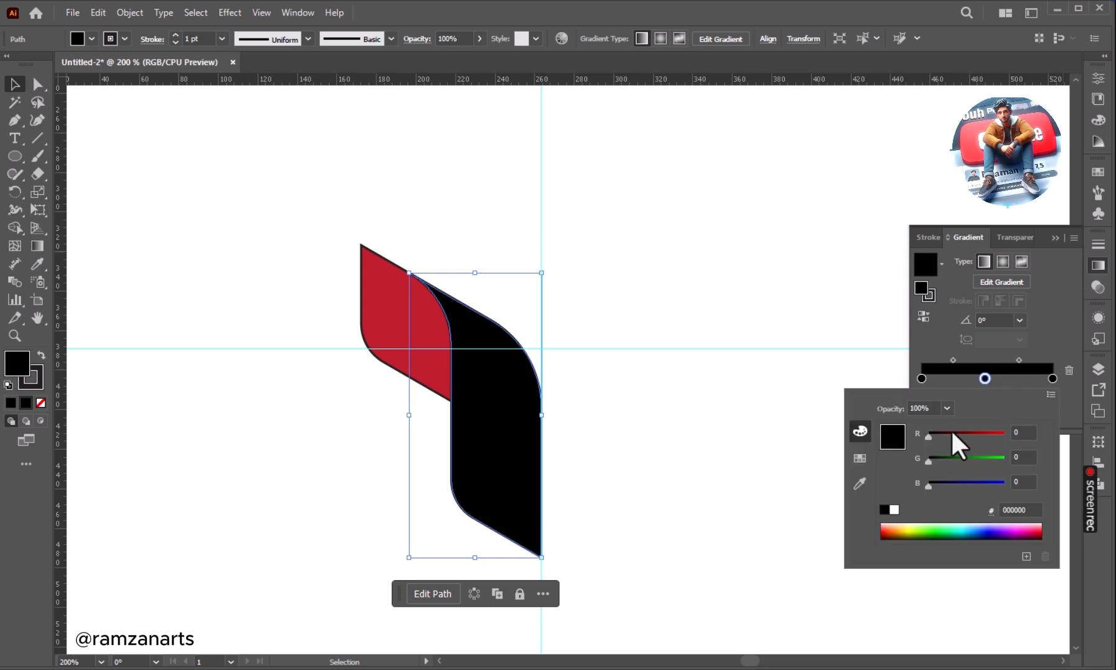
left_click(1024, 432)
type("255")
key("Tab")
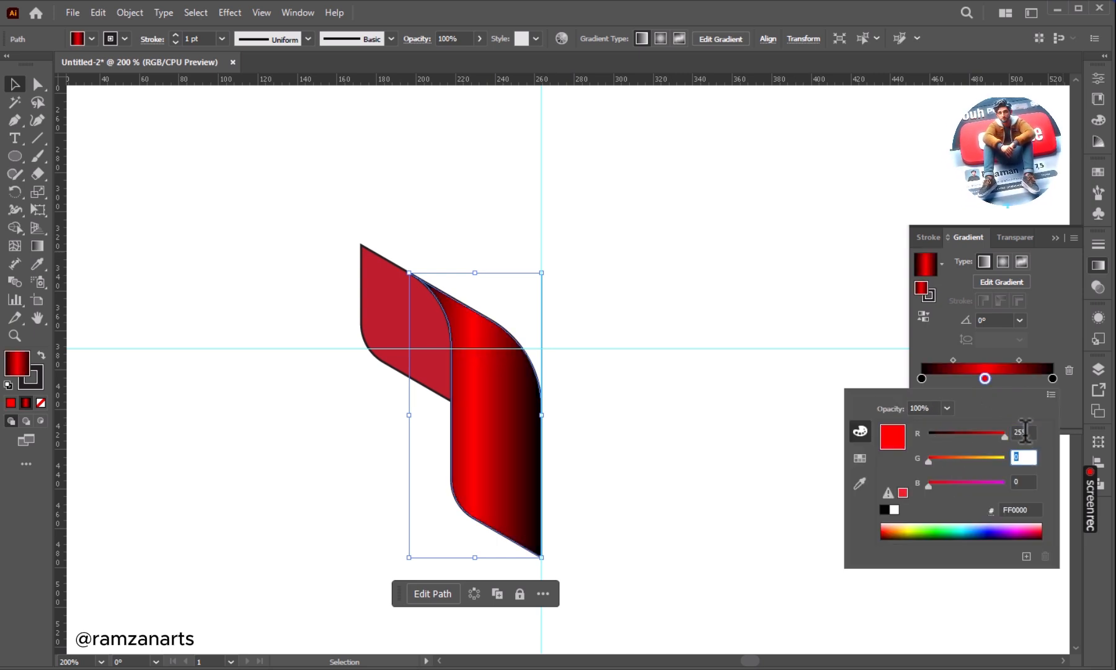
type("235")
key("Tab")
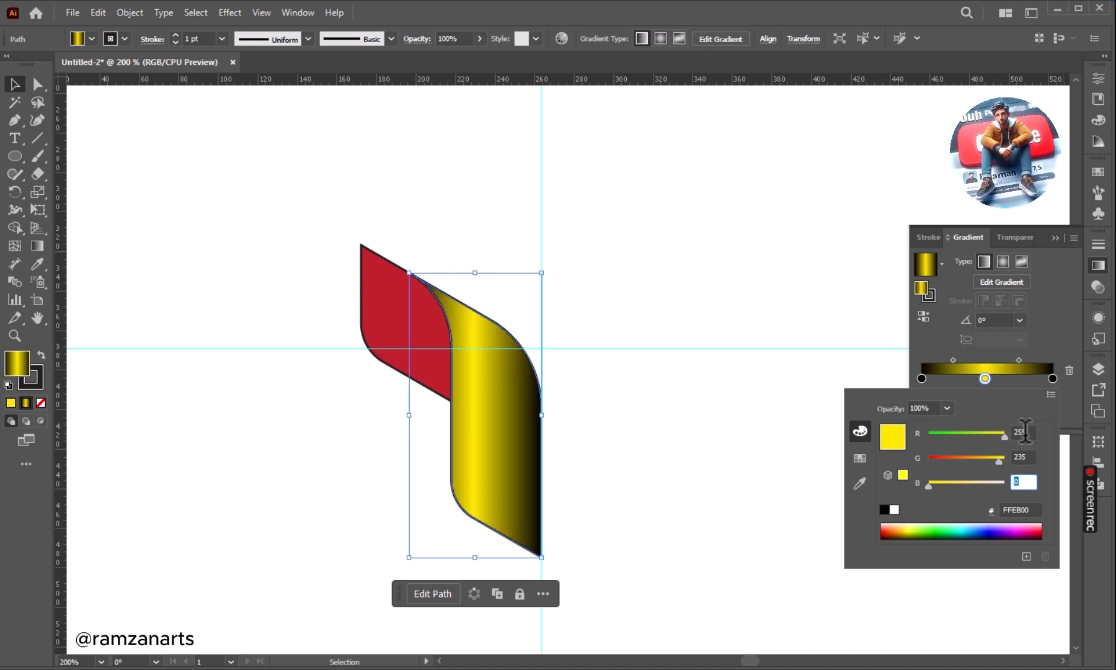
type("198")
key("Tab")
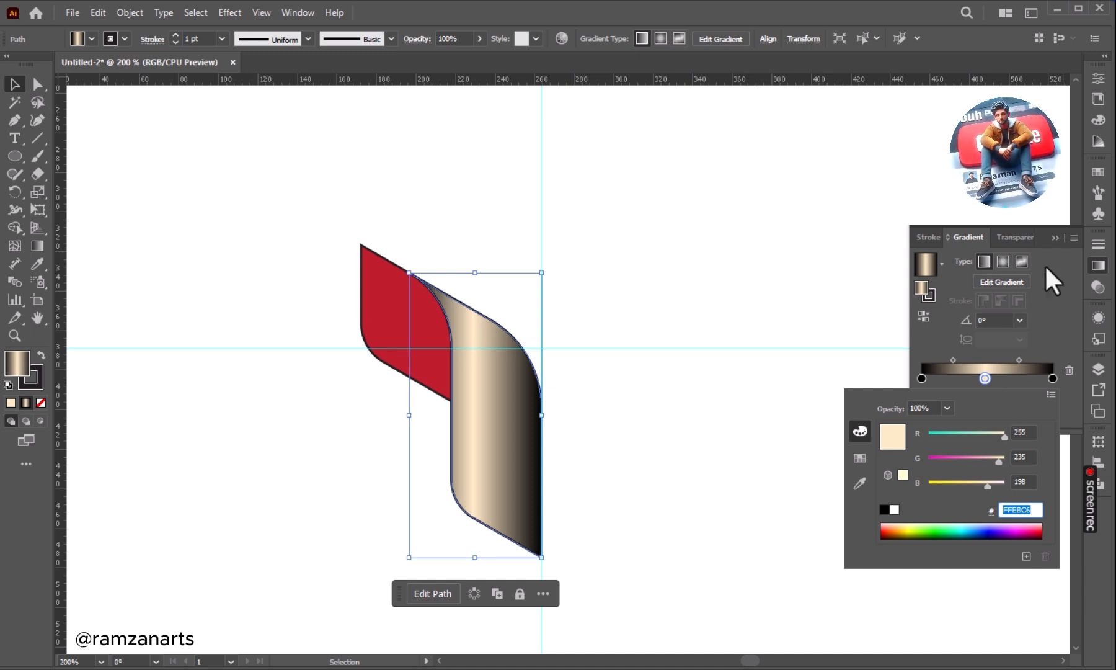
left_click(1053, 236)
left_click(1054, 236)
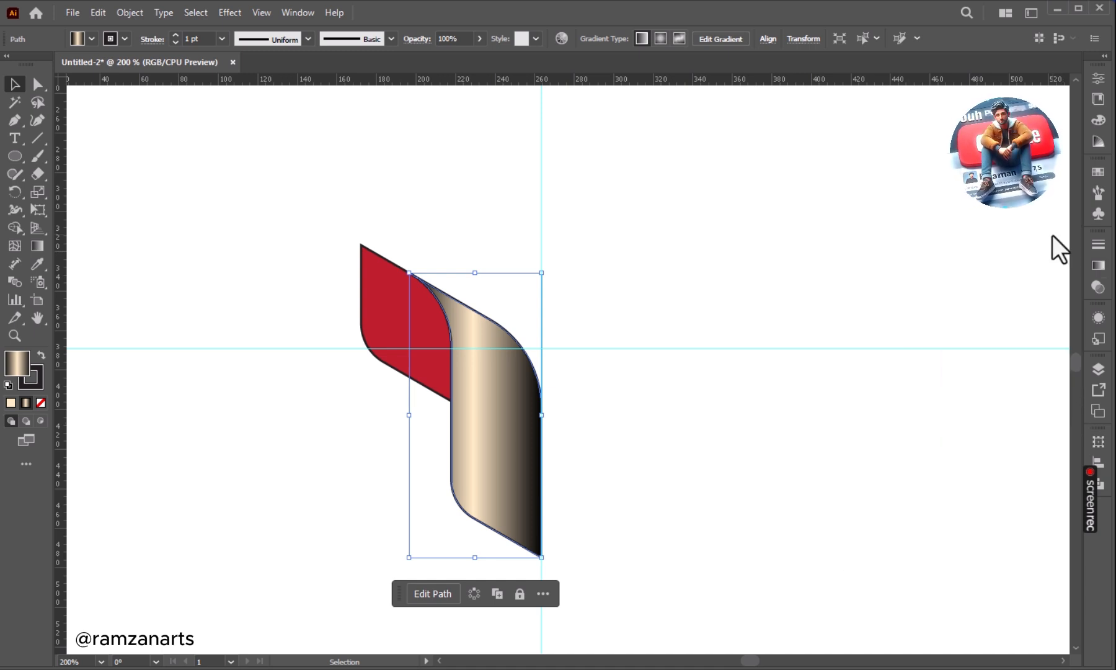
Redirect the tall face's gradient steeply from above its upper edge to below its lower left corner, shifting the cream highlight slightly upward.
left_click(623, 357)
left_click(506, 423)
left_click(37, 247)
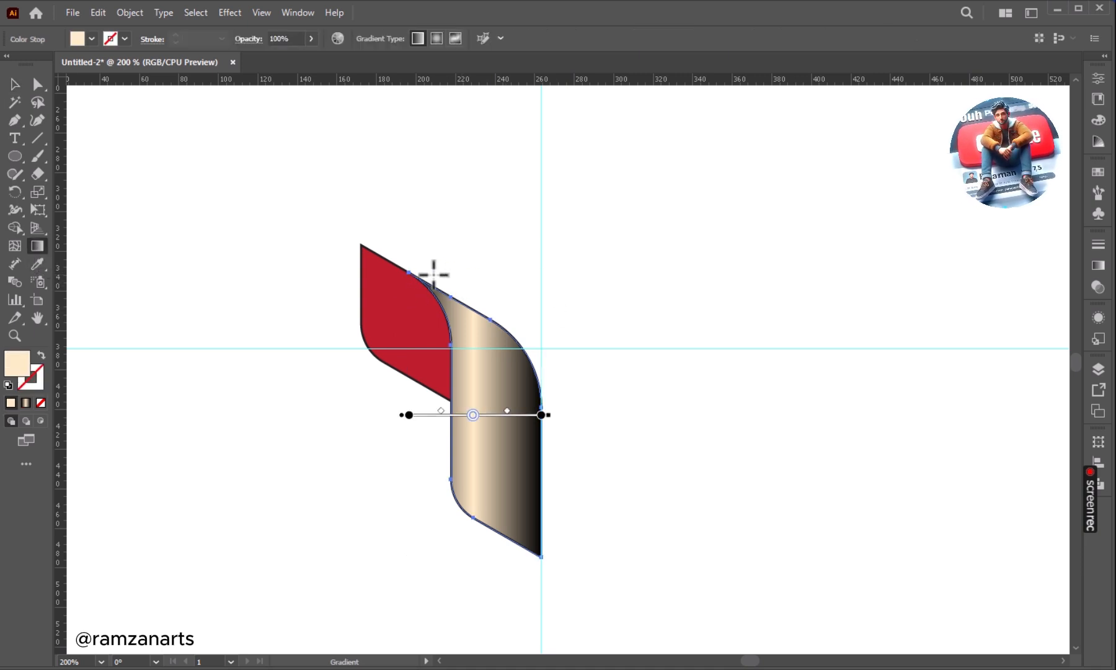
left_click_drag(426, 260, 457, 562)
left_click(455, 545)
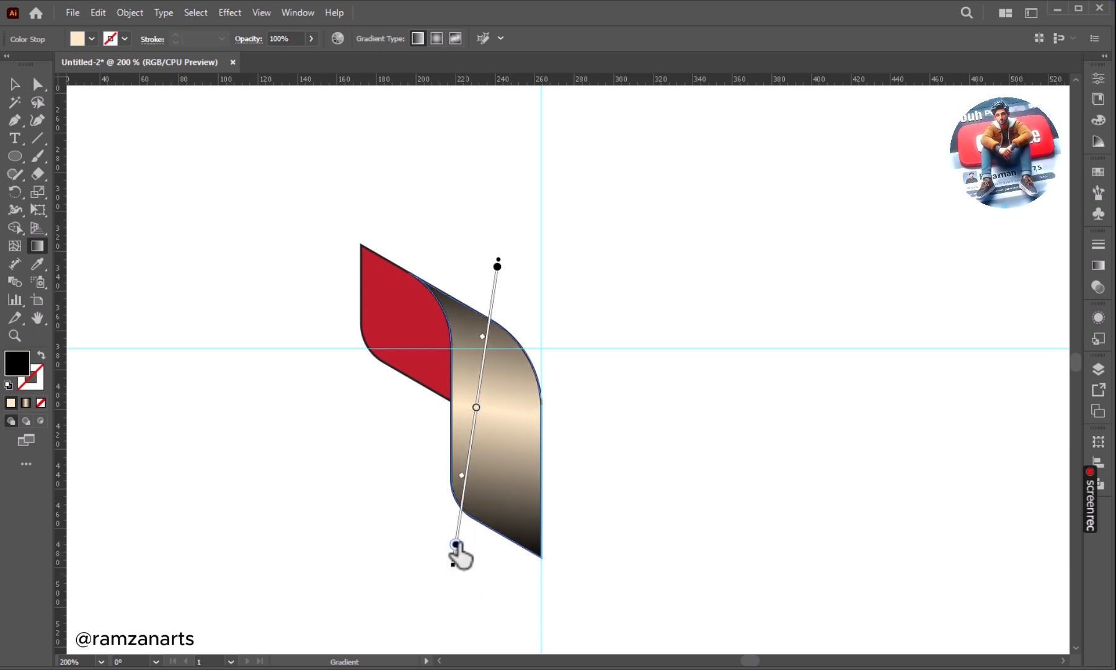
left_click_drag(476, 406, 480, 386)
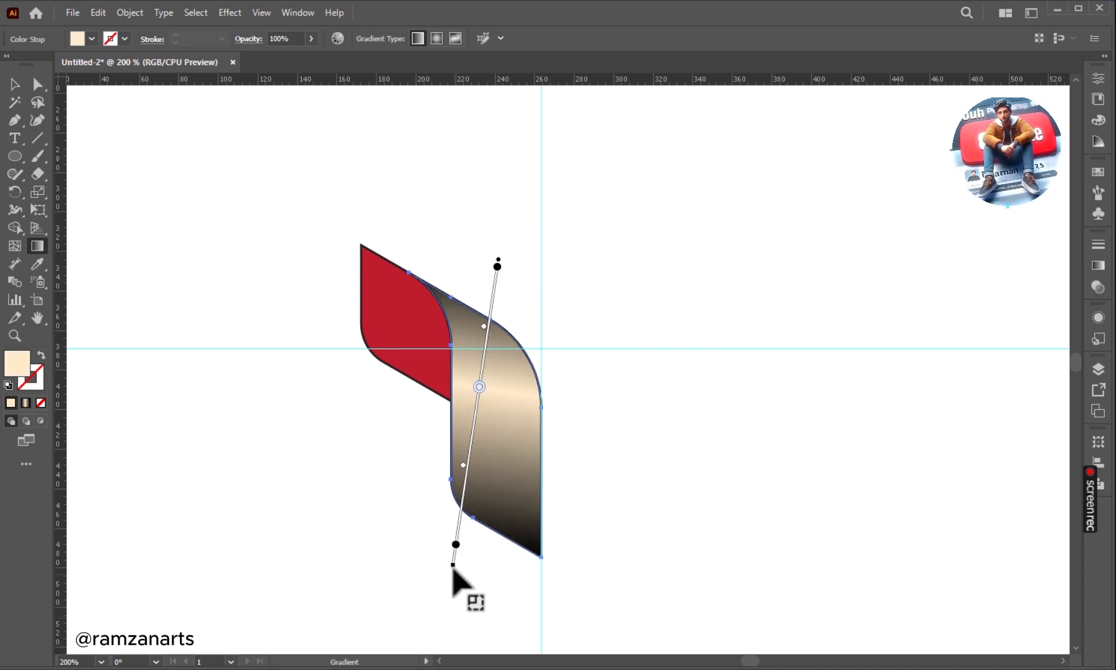
left_click_drag(442, 573, 434, 571)
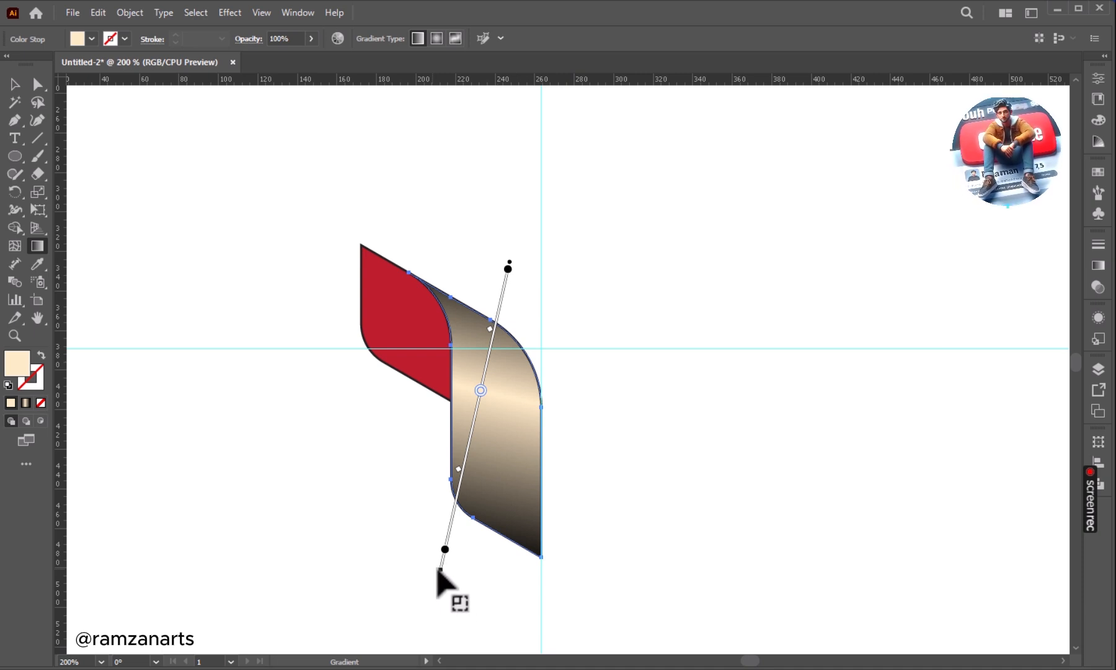
left_click_drag(441, 572, 432, 576)
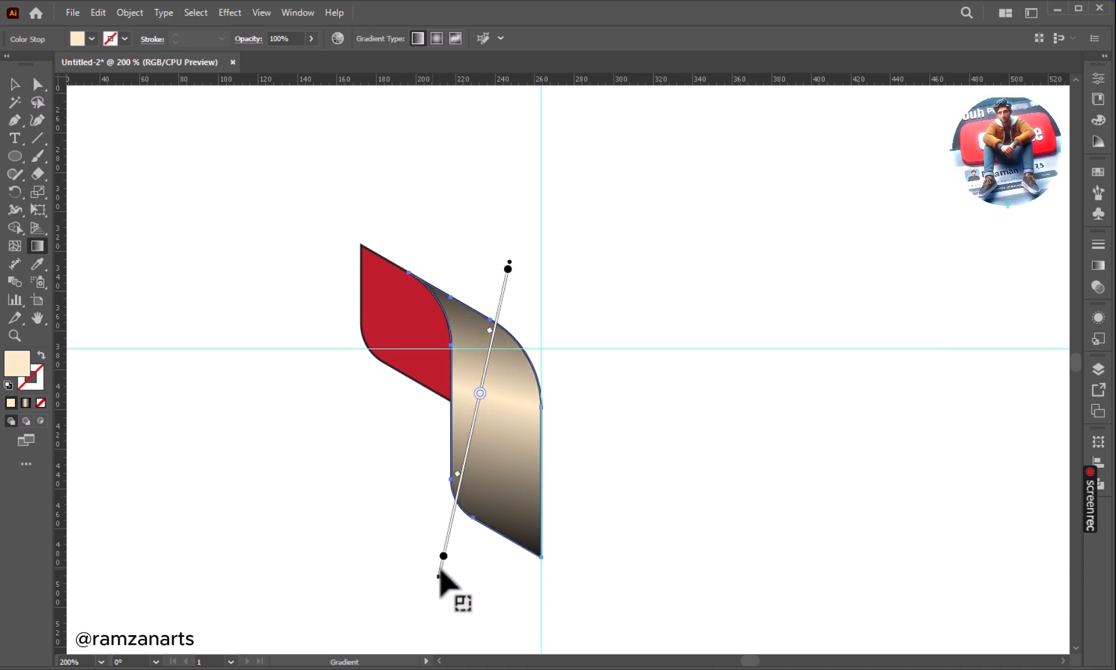
left_click(16, 84)
left_click(15, 84)
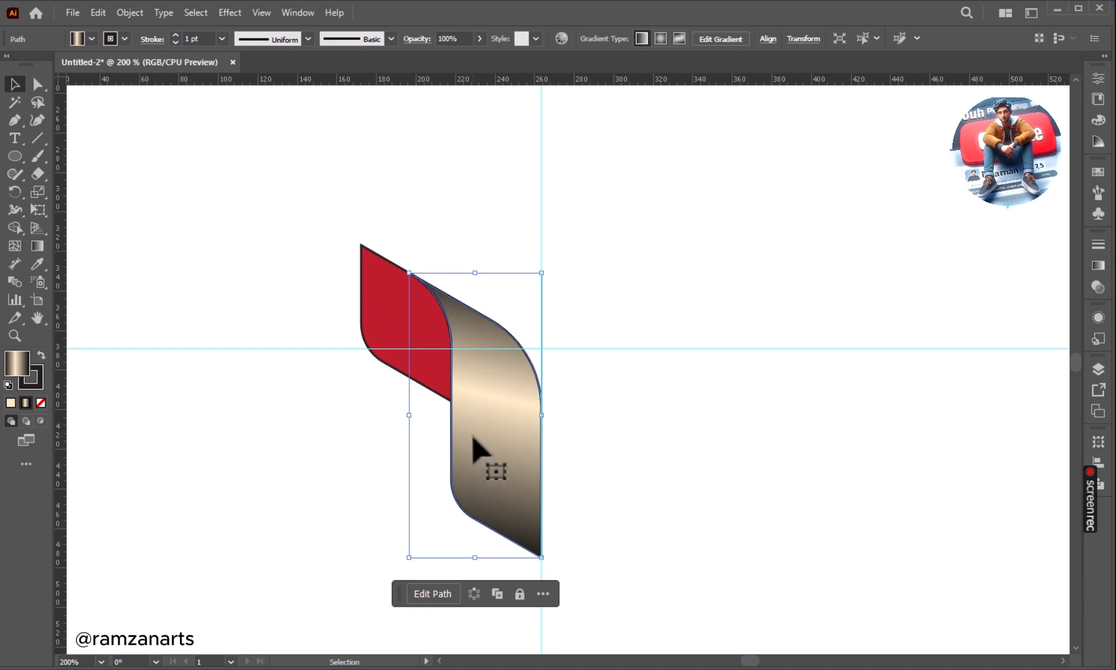
Copy the tall face's black-and-cream gradient fill onto the small left face with the Eyedropper.
left_click(329, 338)
left_click(365, 313)
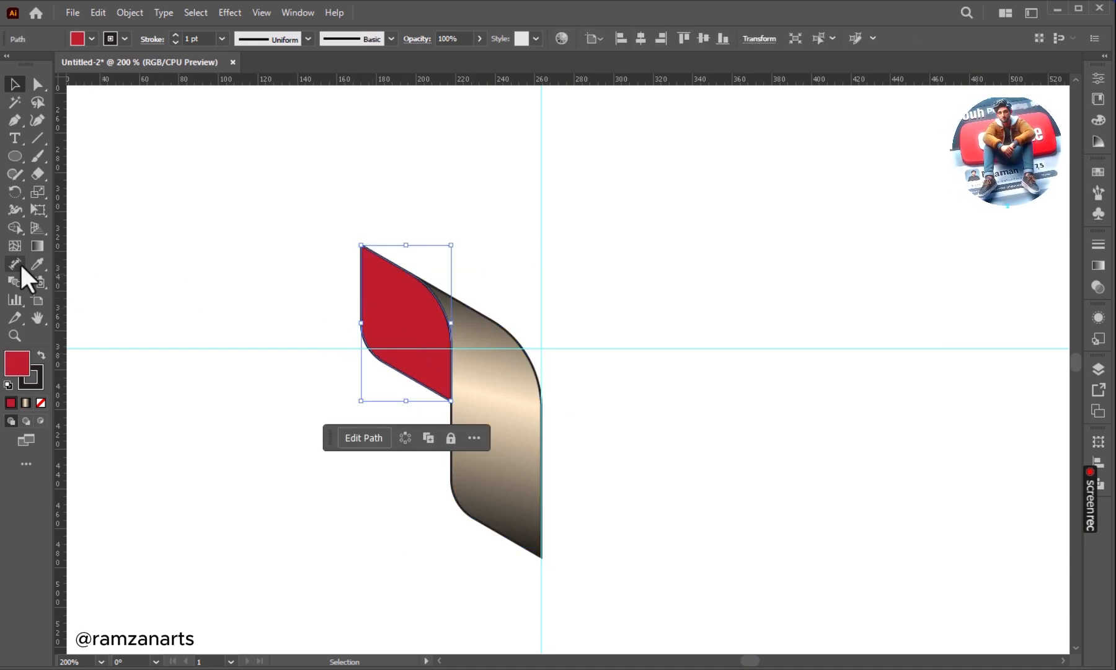
left_click(37, 264)
left_click(514, 453)
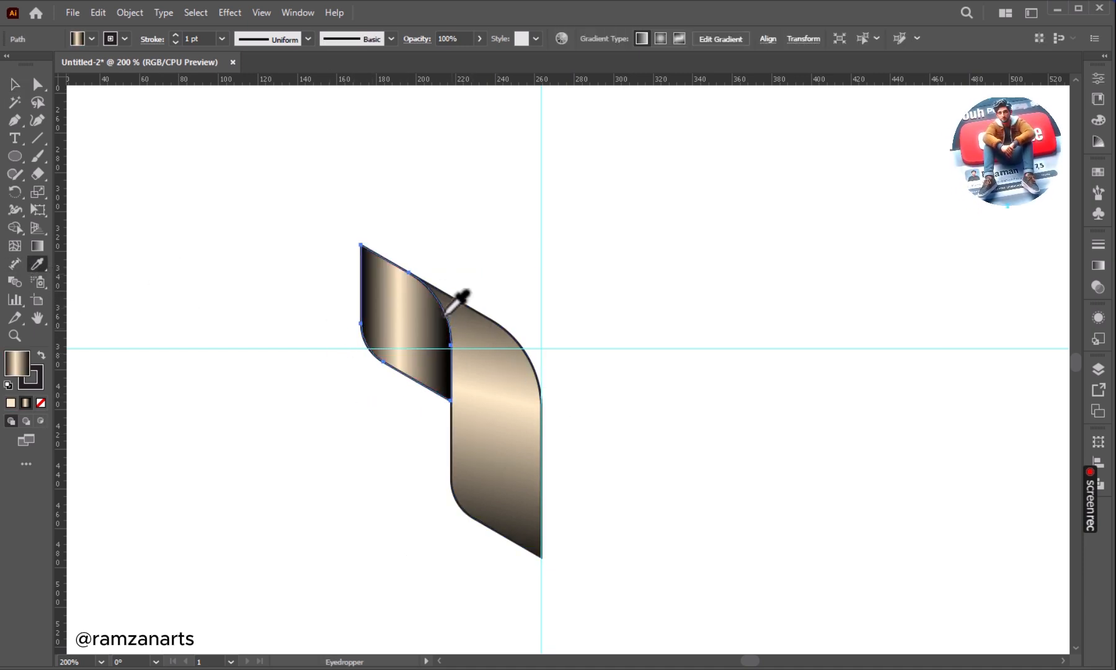
Delete the black starting stop from the small left face's gradient, leaving a cream-to-black blend.
left_click(16, 86)
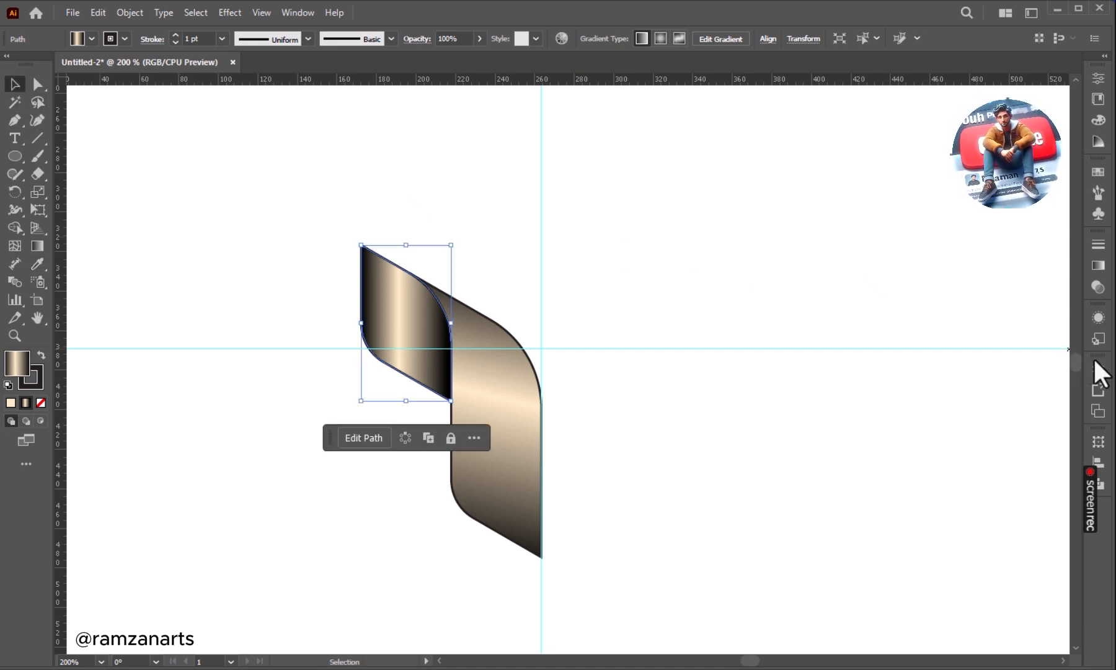
left_click(1099, 266)
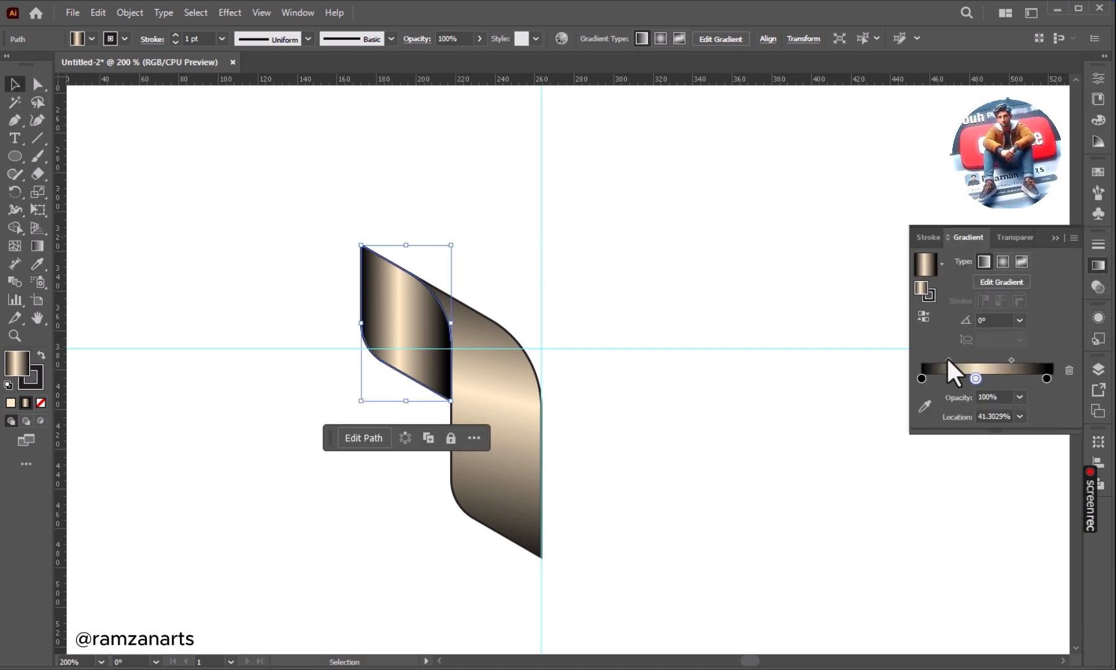
left_click(921, 378)
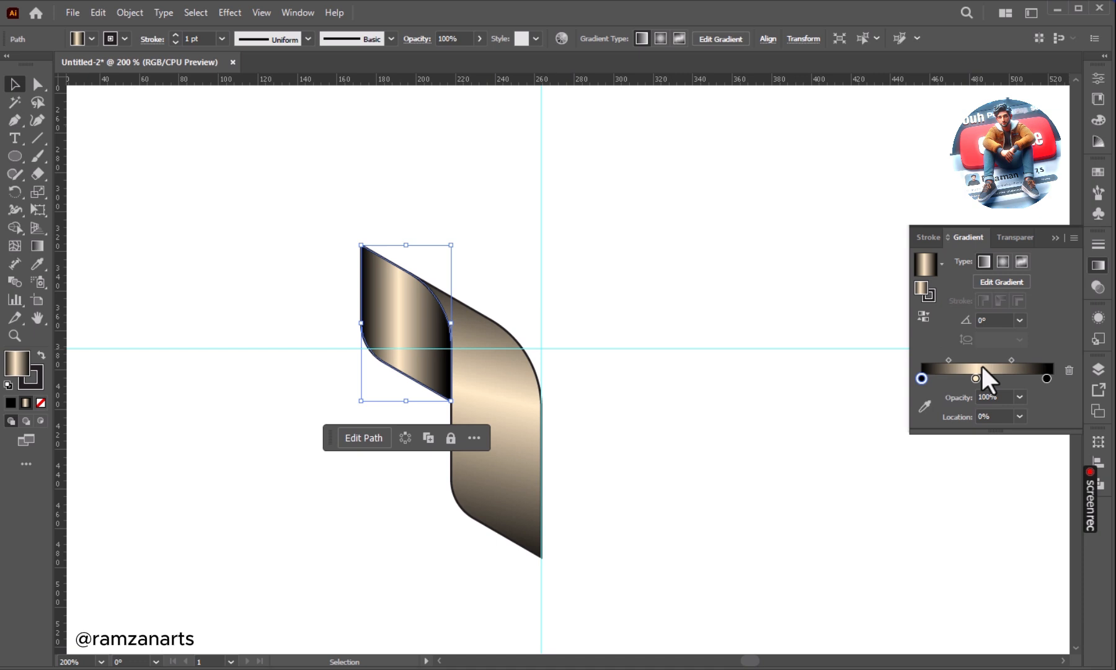
left_click(1068, 370)
left_click(1056, 238)
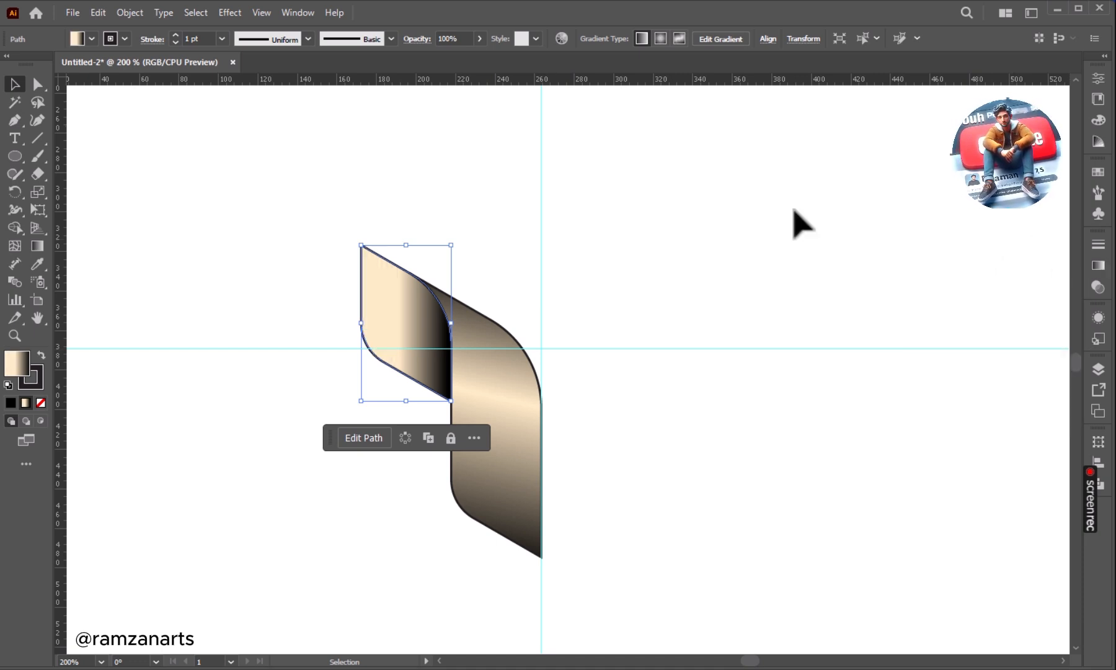
Shift the small face's cream stop to the gradient's start and redirect the gradient diagonally from its lower left corner to its upper right.
left_click(38, 246)
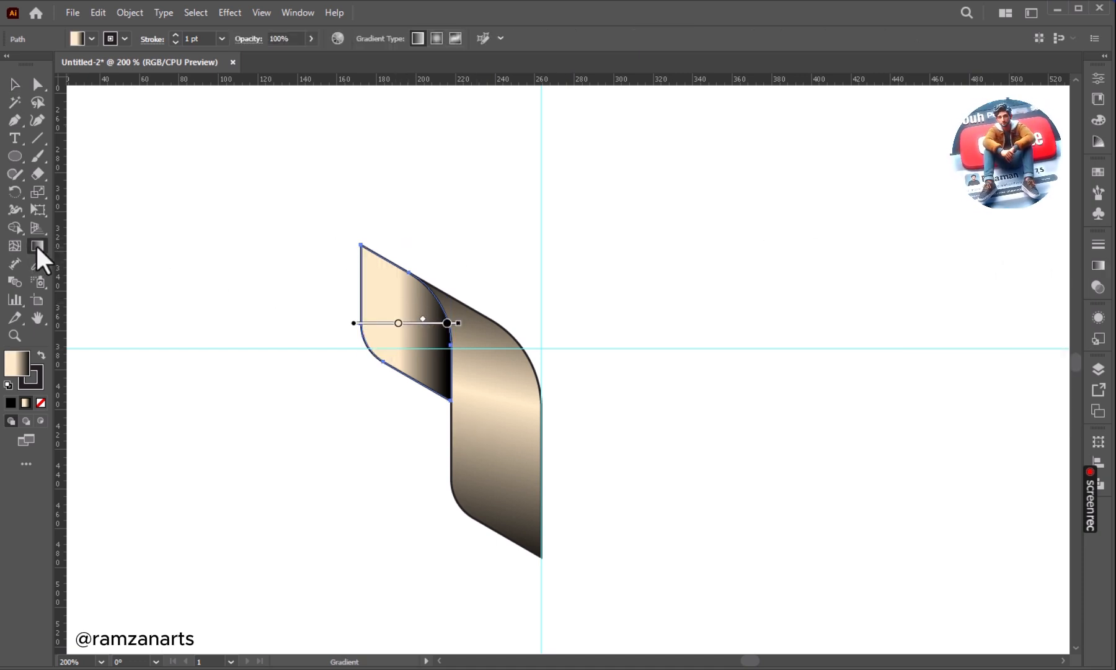
left_click_drag(398, 323, 361, 323)
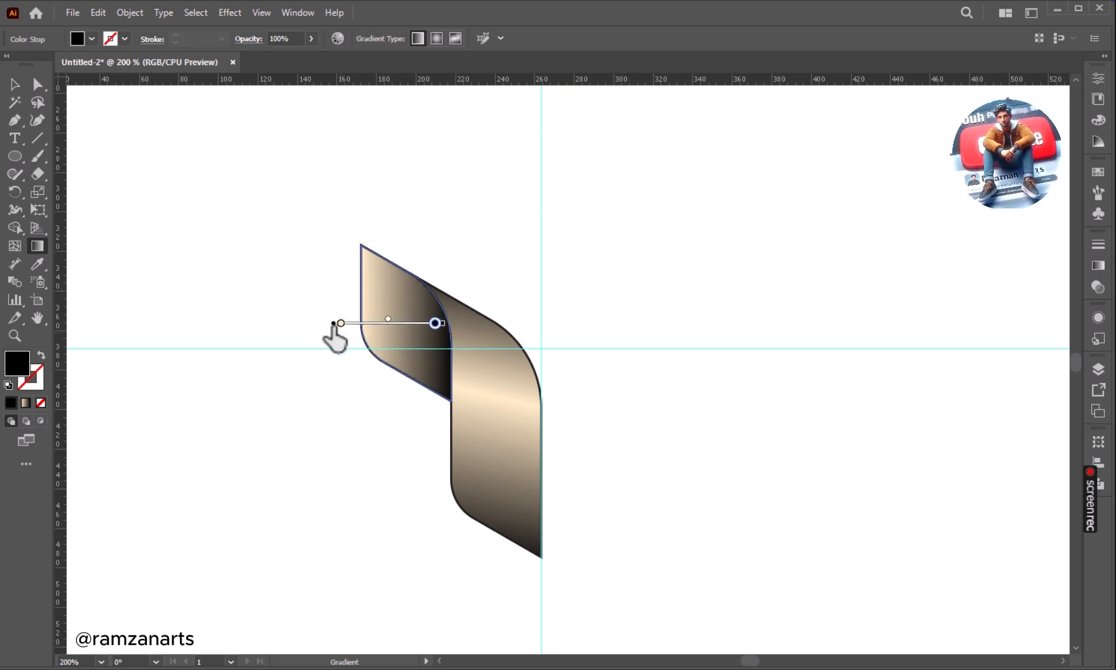
left_click(341, 323)
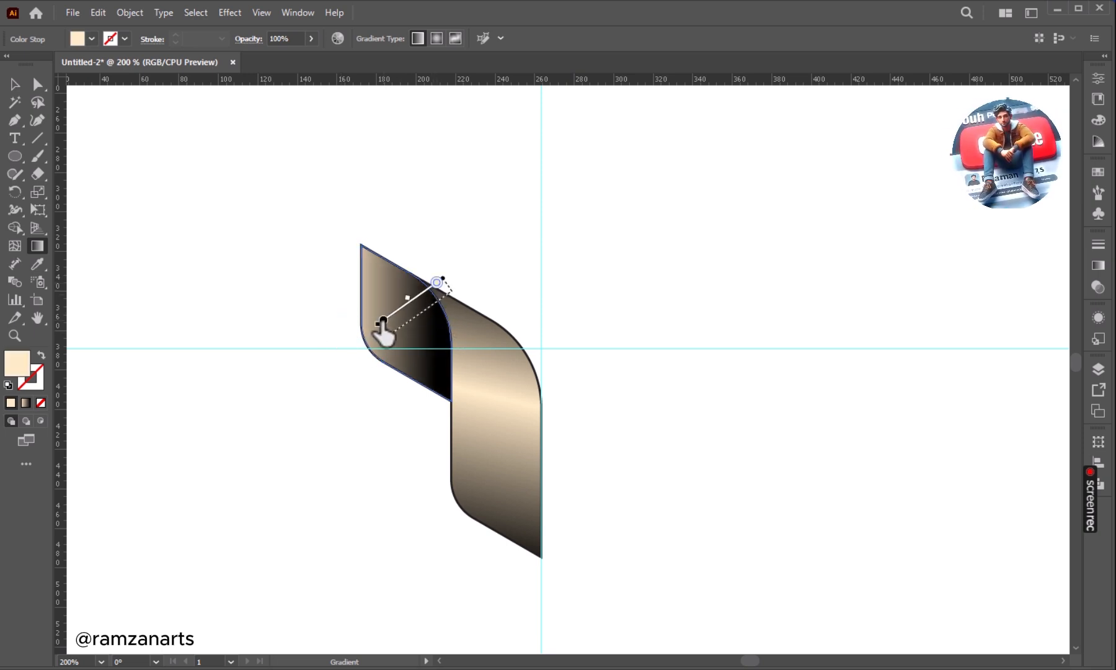
left_click_drag(352, 337, 449, 294)
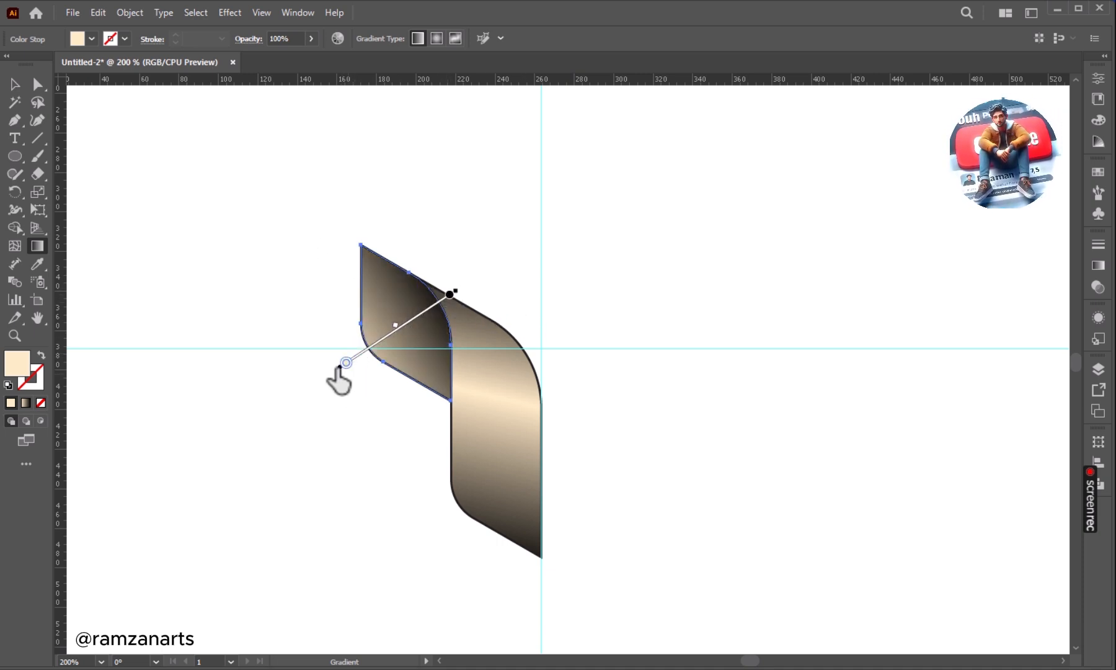
left_click_drag(348, 355, 355, 360)
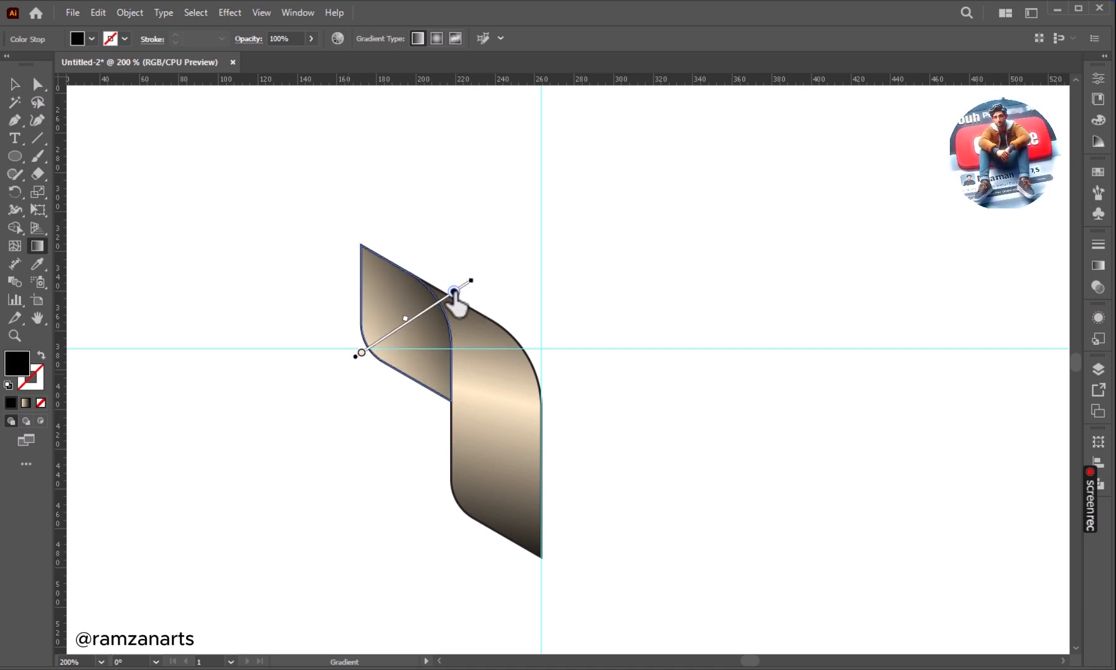
left_click_drag(454, 292, 455, 293)
left_click(15, 84)
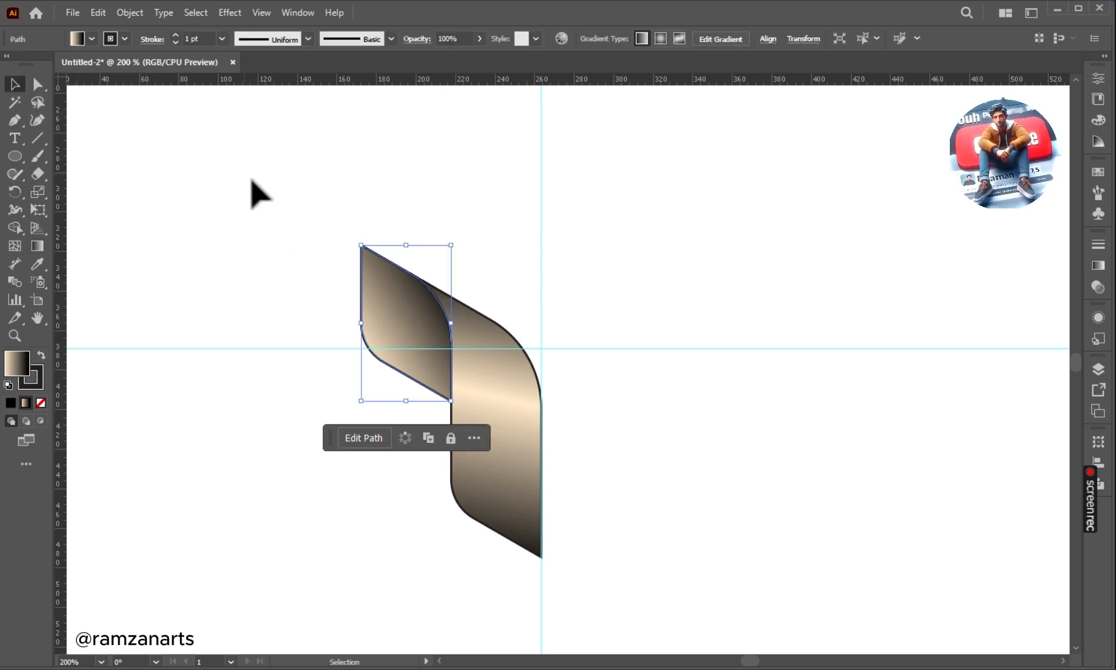
Draw a closed Pen shape whose curved edge crosses the small left face from its top corner to its lower edge, enclosing the face's right side.
left_click(103, 160)
left_click_drag(12, 115, 92, 121)
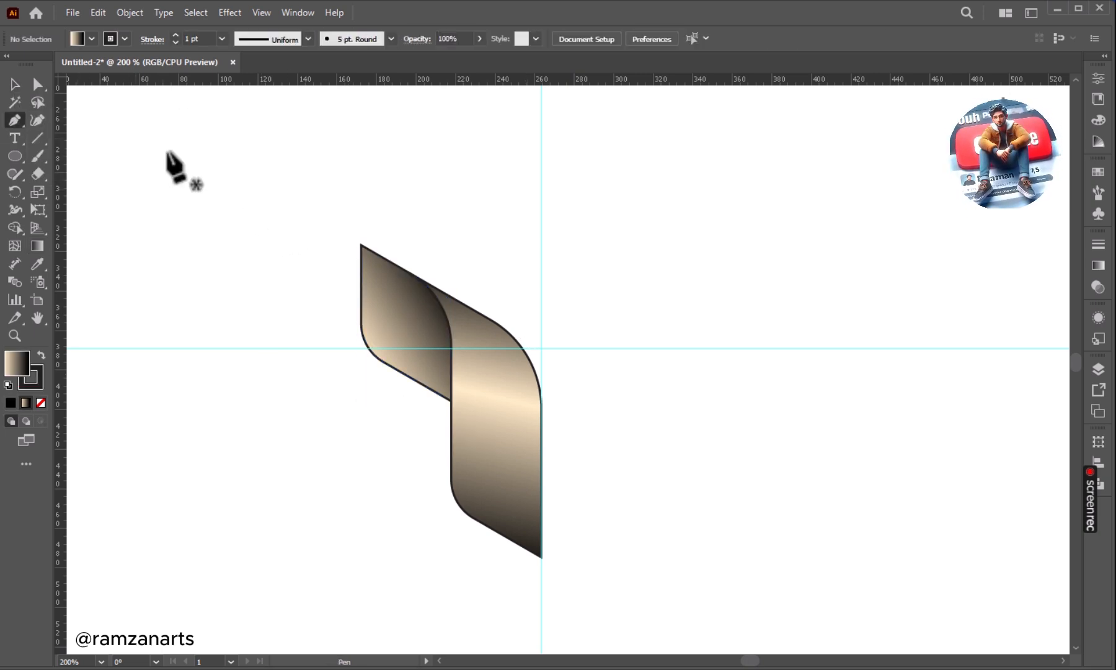
left_click(361, 245)
mouse_move(414, 378)
left_mouse_down()
mouse_move(424, 399)
mouse_move(409, 401)
left_mouse_up()
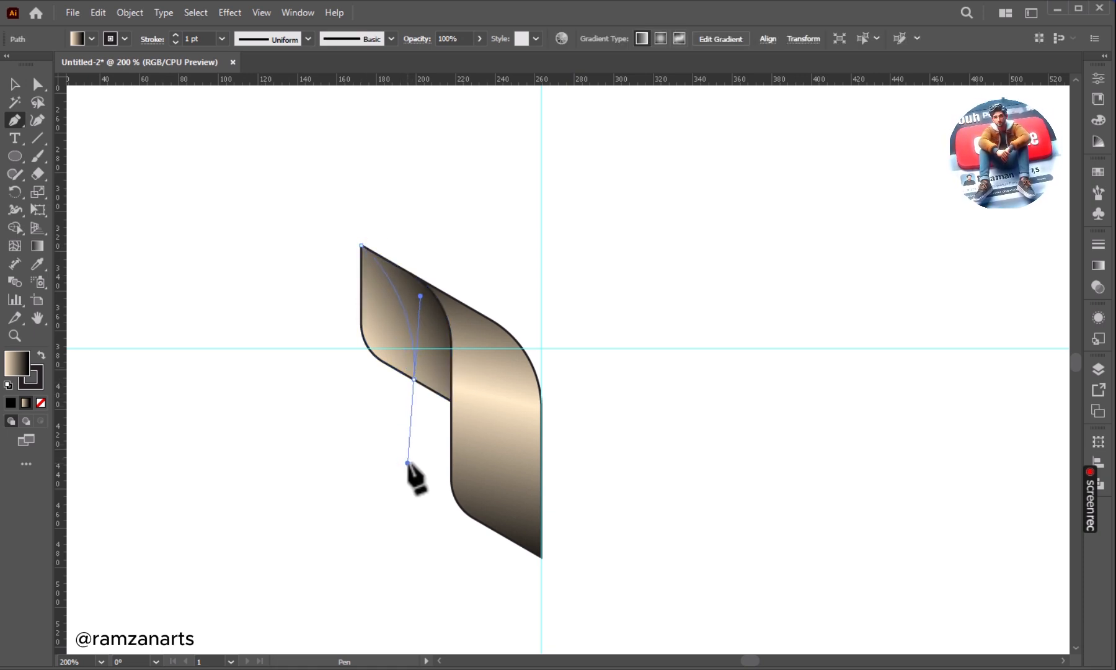
left_click_drag(408, 463, 408, 463)
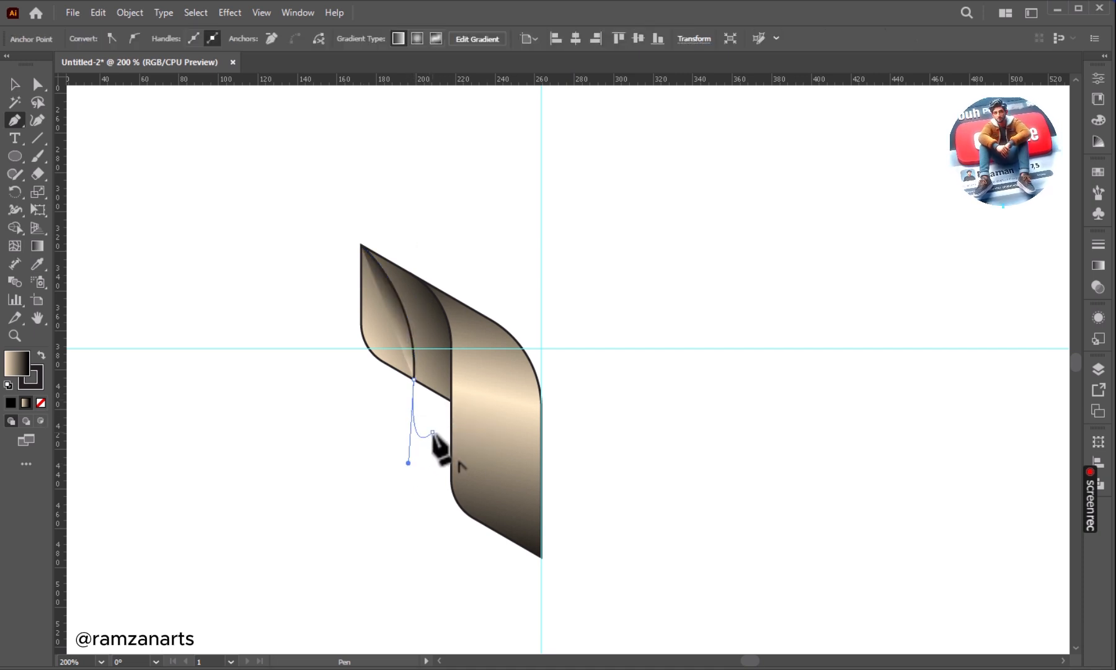
left_click(432, 433)
left_click(464, 426)
left_click(485, 316)
left_click(468, 251)
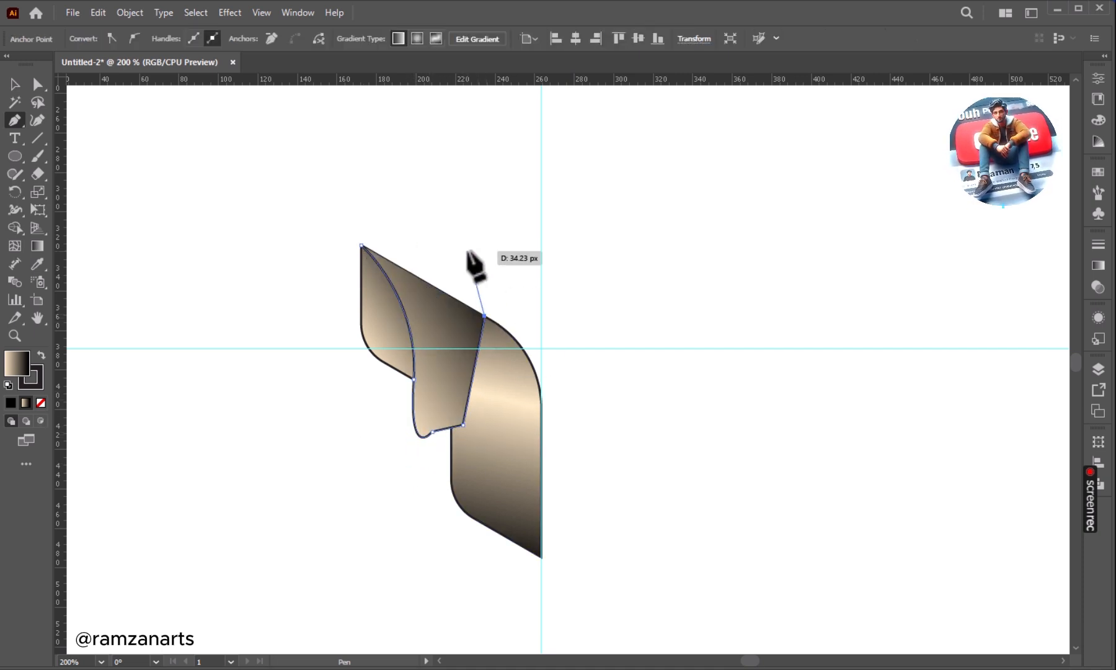
left_click(370, 197)
left_click(325, 205)
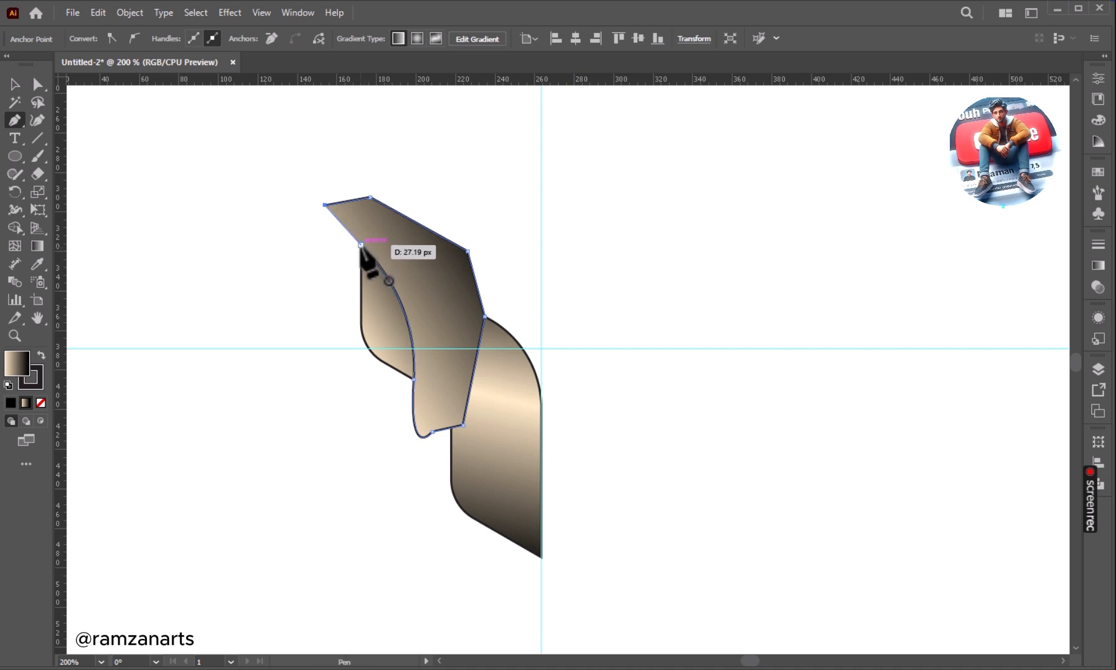
left_click(10, 85)
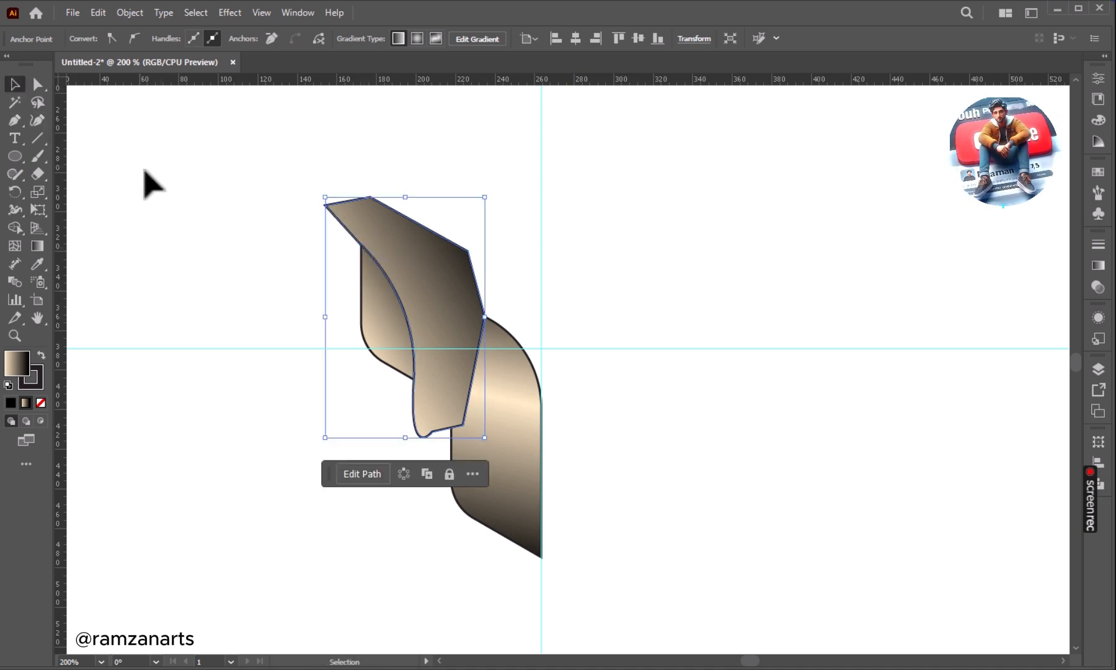
Trim away the part of the pen shape outside the small left face with the Shape Builder, keeping the curved shadow piece.
left_click(362, 307, "shift")
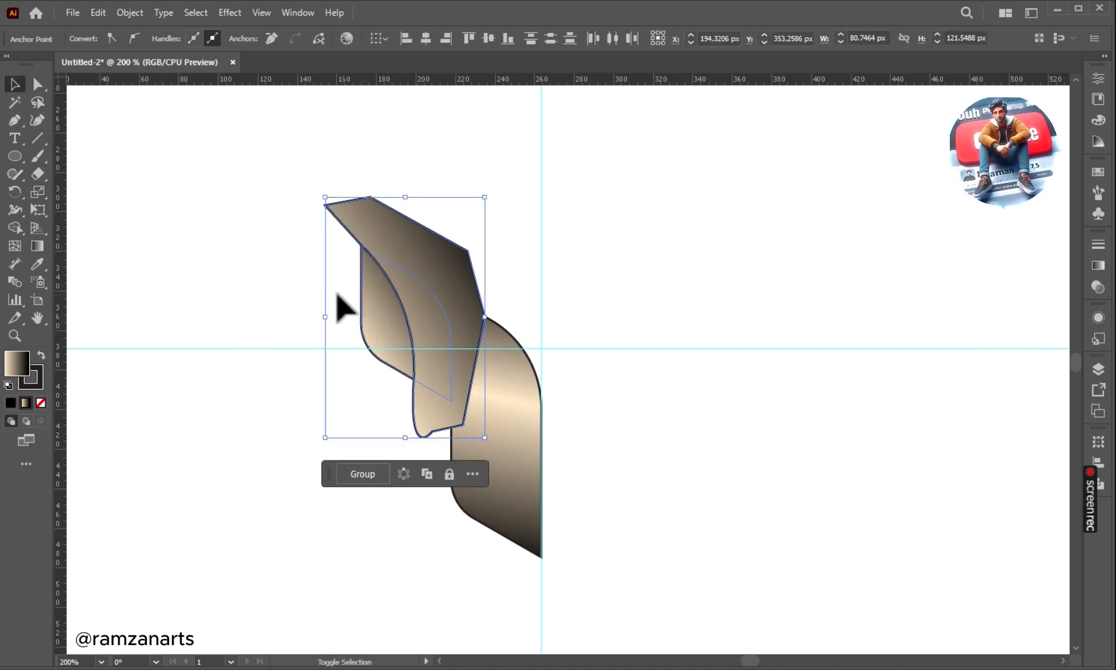
left_click(14, 227)
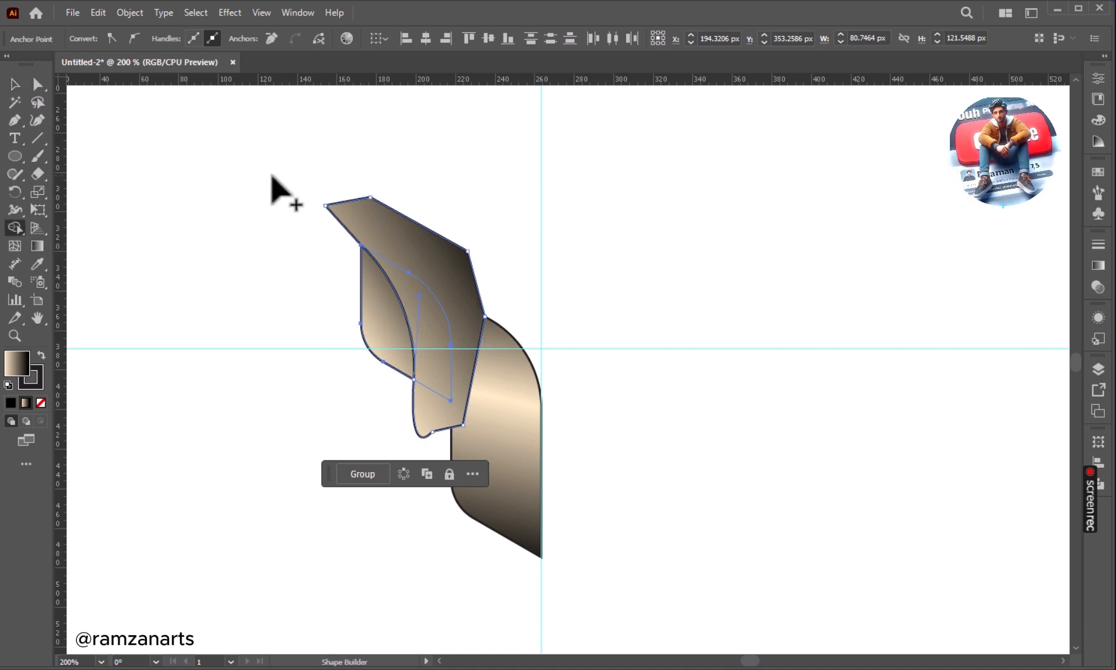
key("alt")
left_click(424, 214, "alt")
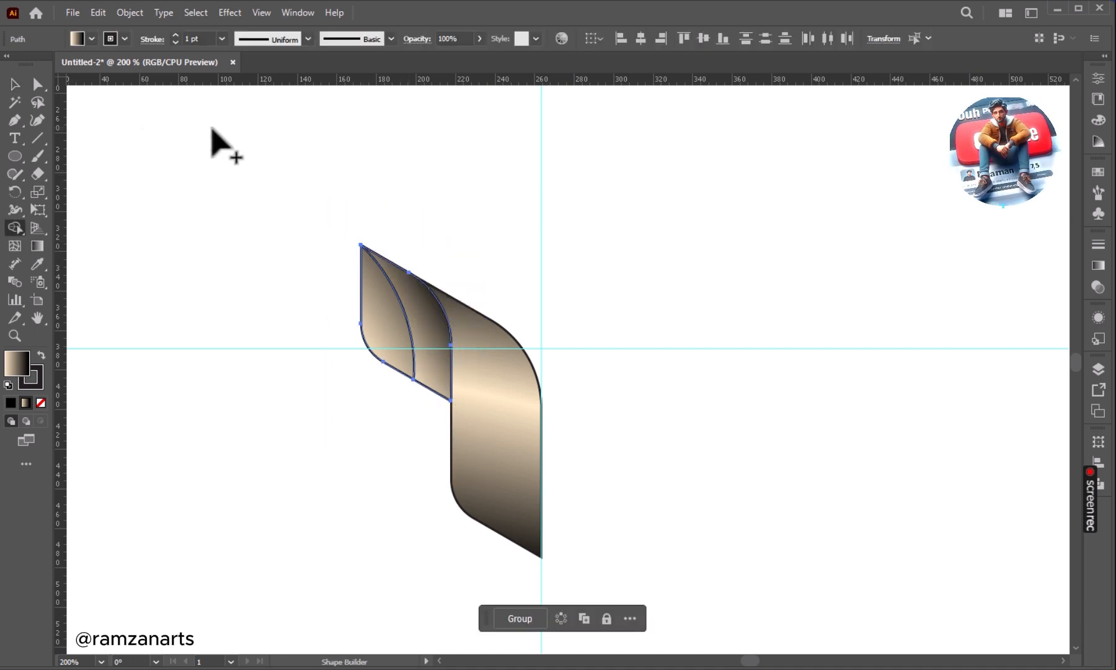
left_click(243, 229)
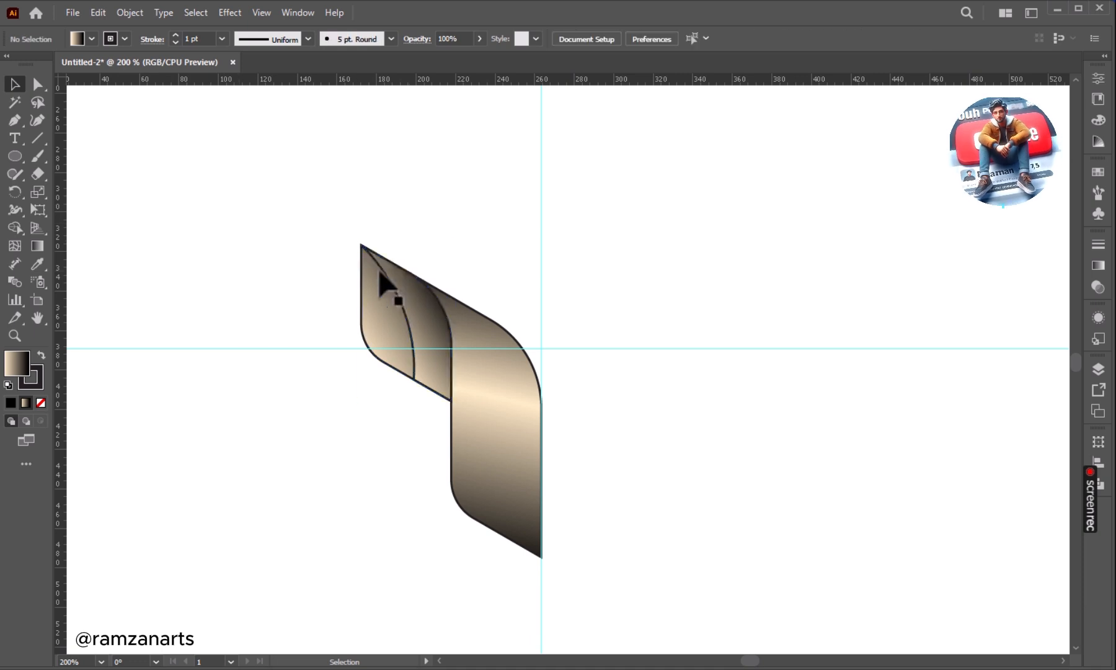
Fill the curved shadow piece on the small face with solid black and remove its stroke.
left_click(362, 262)
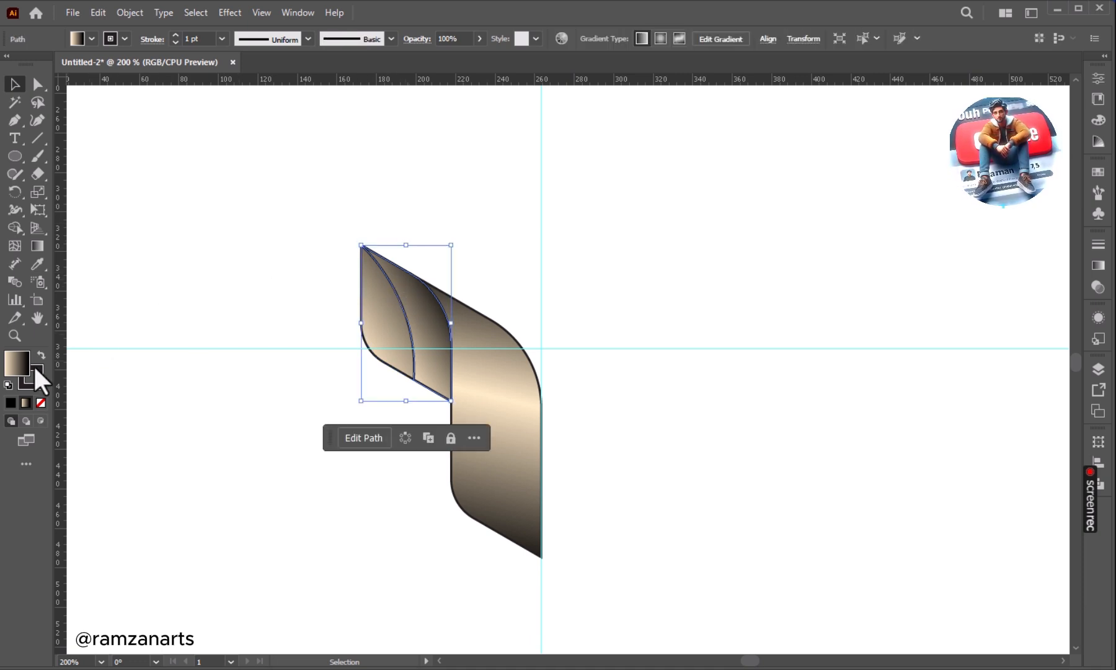
left_click(11, 402)
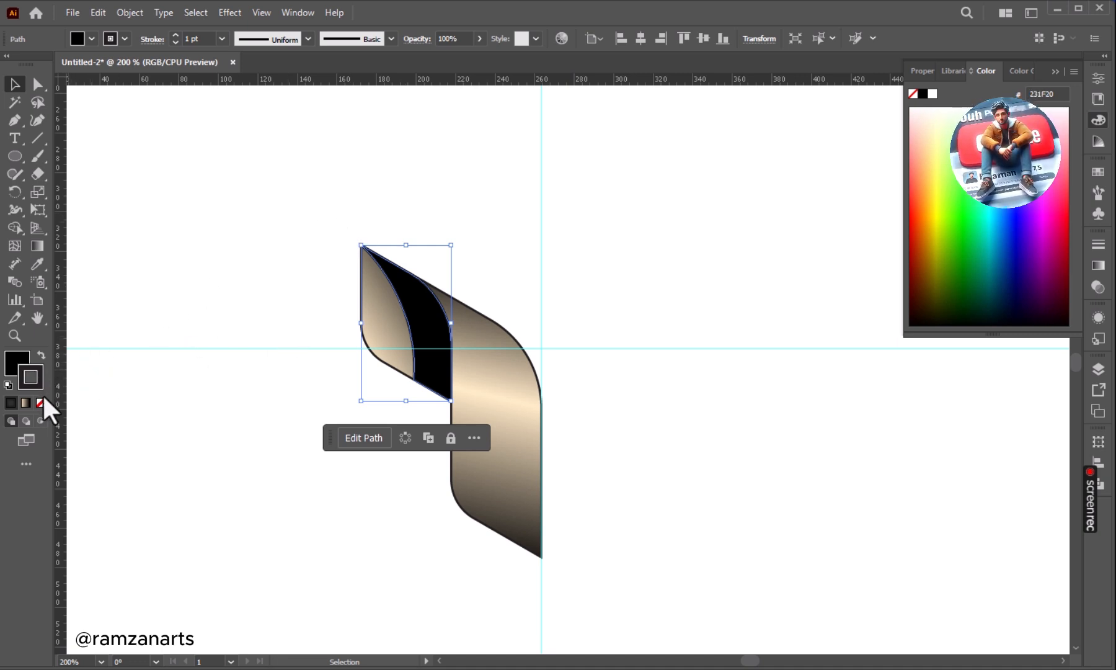
left_click(41, 402)
left_click(202, 410)
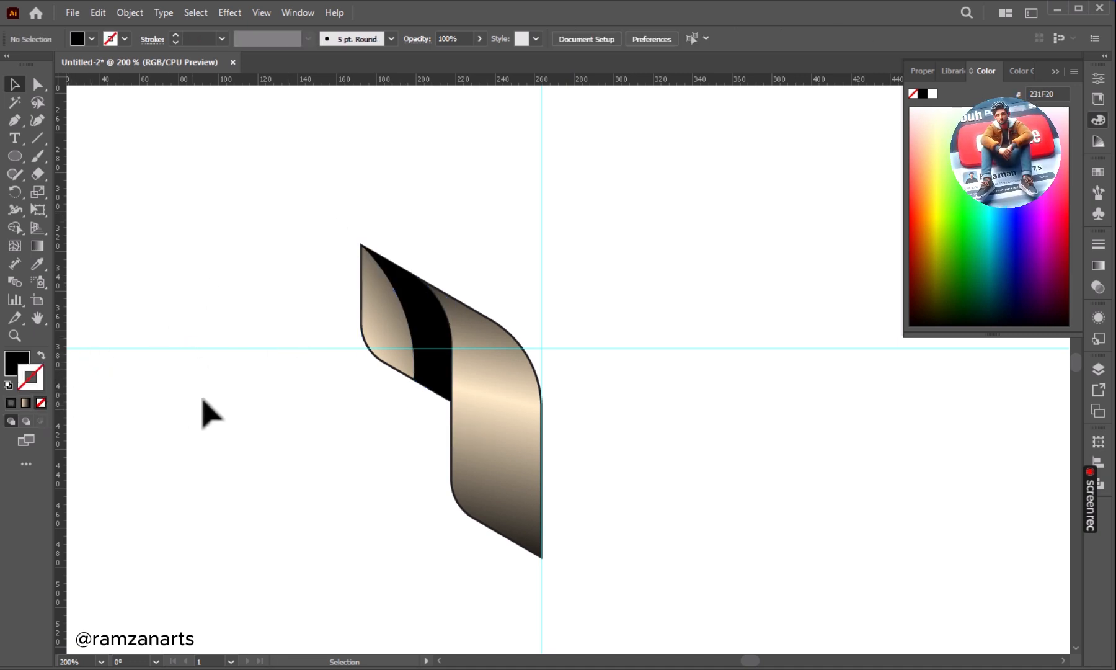
Set the black shadow piece's blending mode to Multiply and its opacity to 5%.
left_click(426, 326)
left_click(1098, 287)
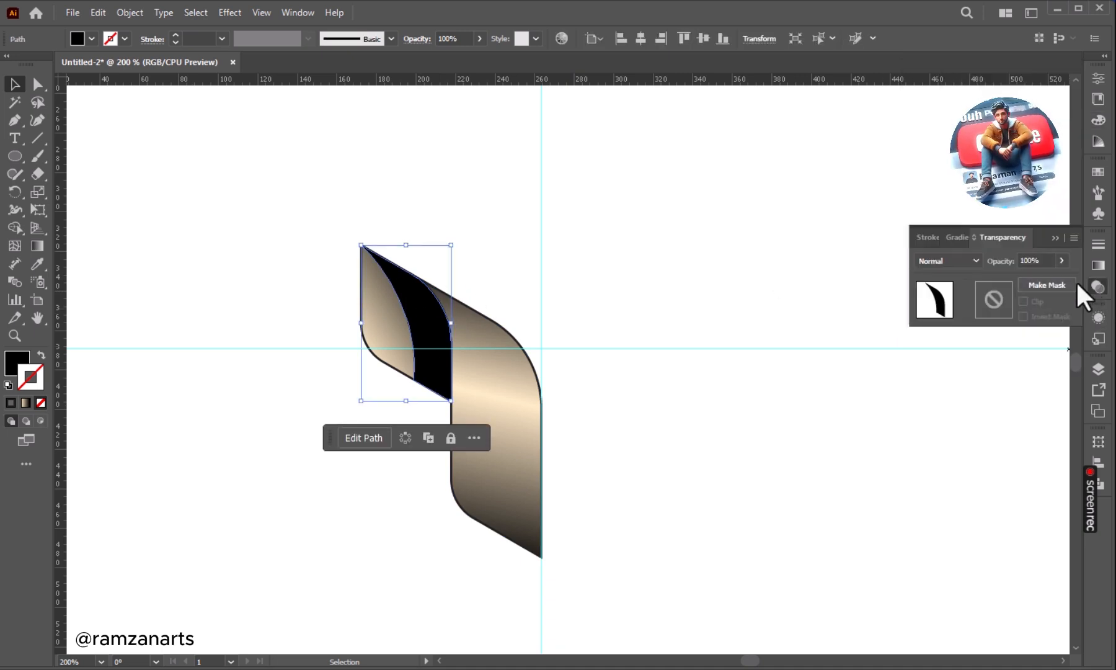
left_click(946, 263)
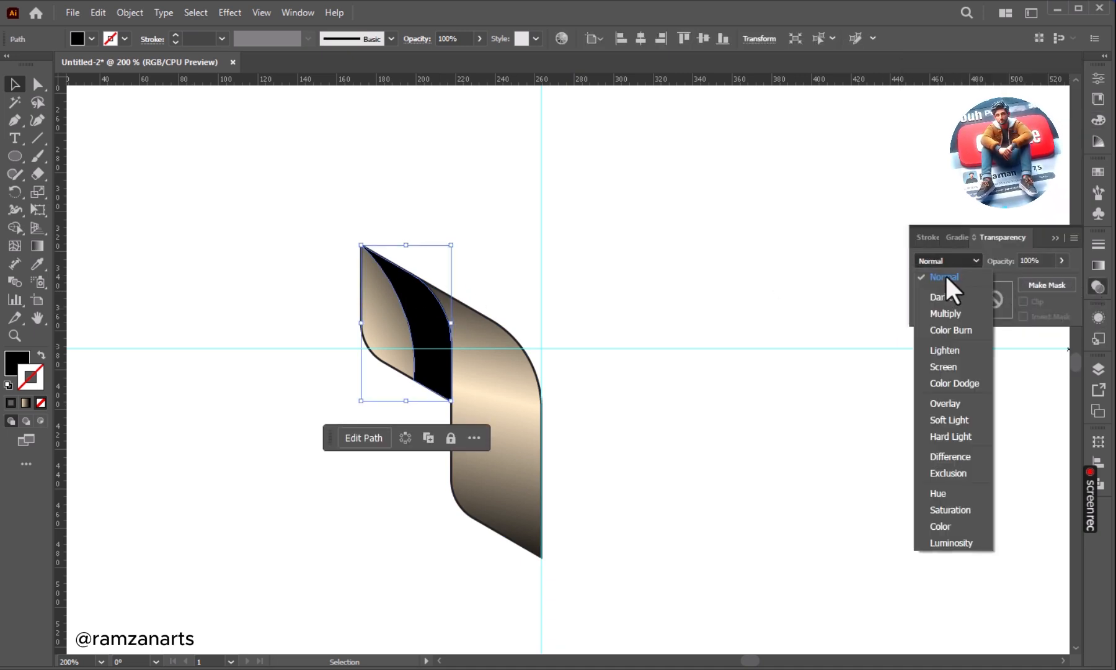
left_click(949, 314)
left_click(1027, 259)
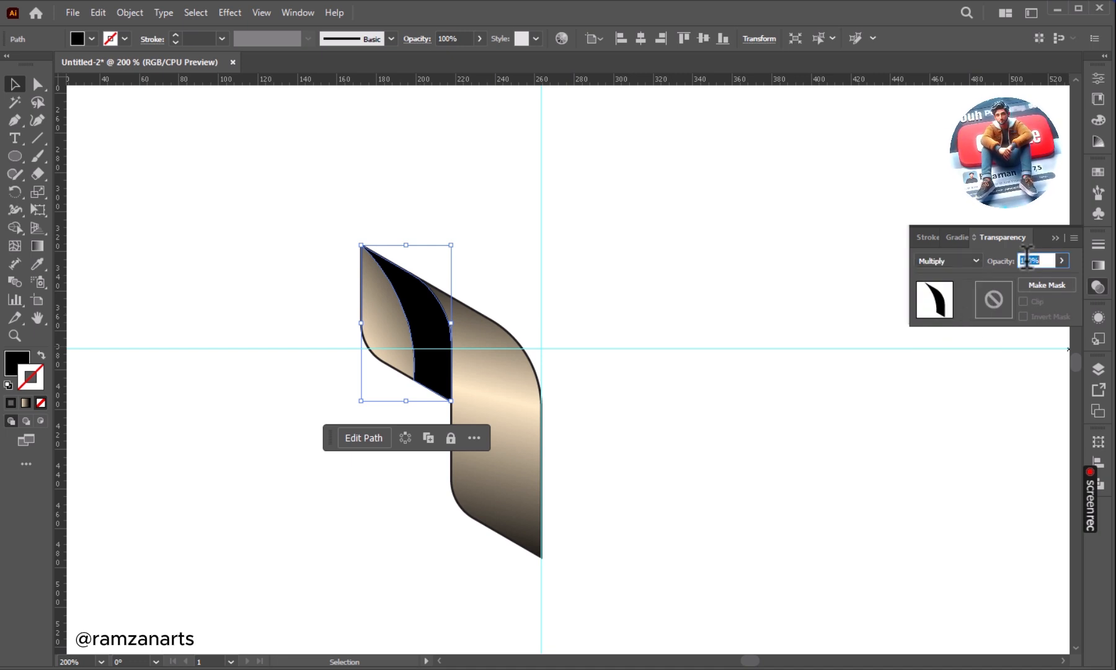
key("Return")
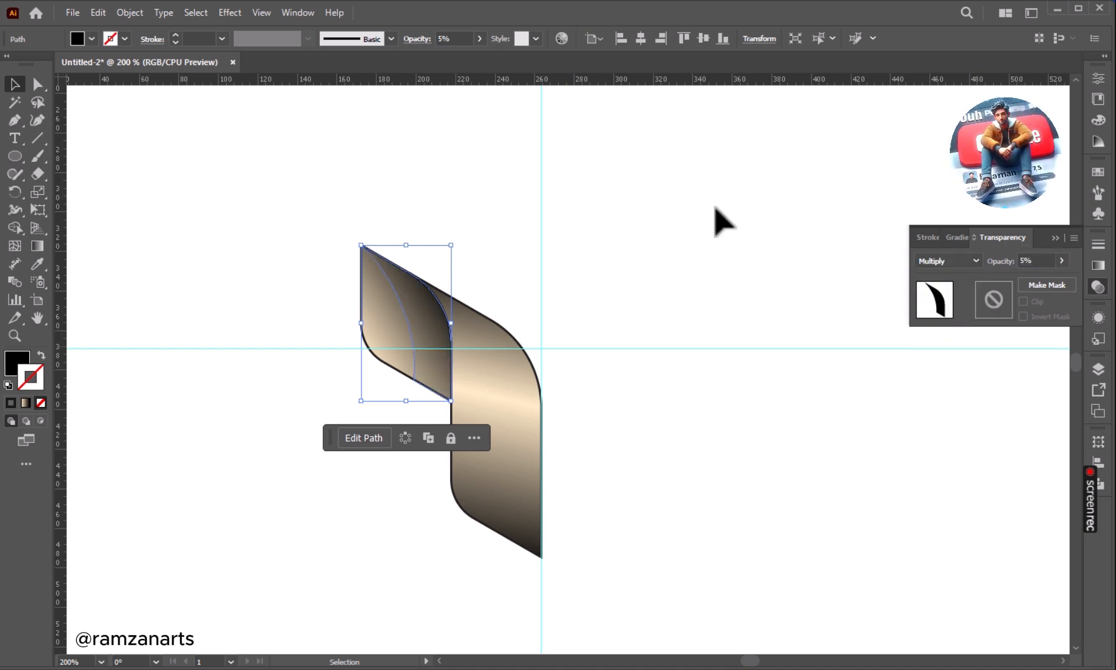
left_click(613, 214)
Remove the stroke from both the tall front face and the small left face.
left_click_drag(308, 189, 562, 529)
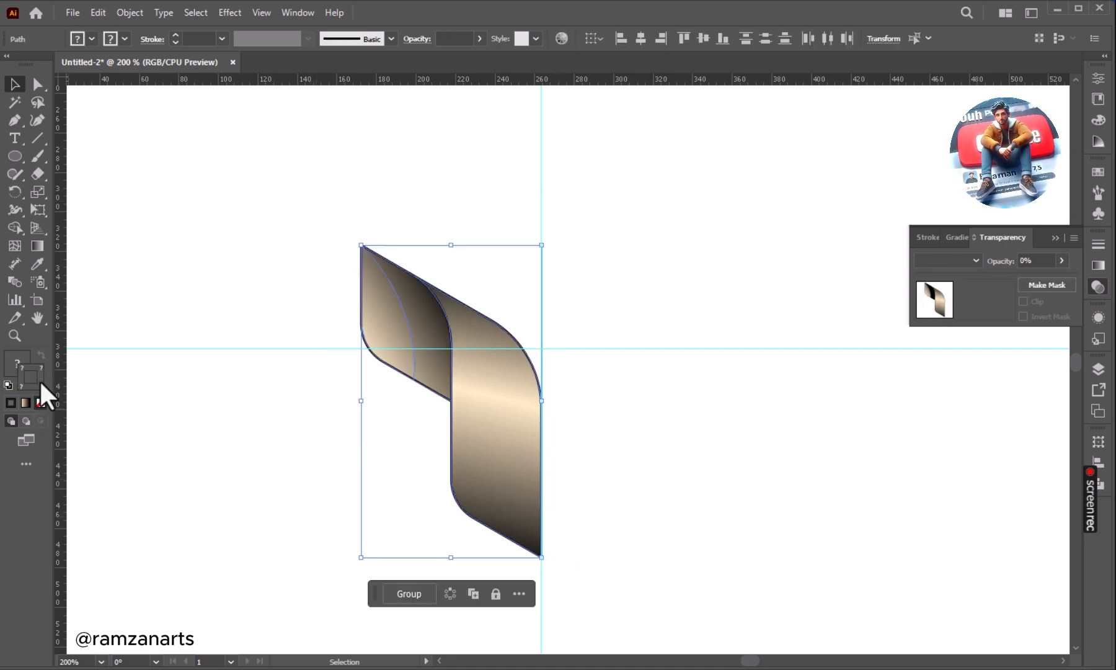
left_click(192, 438)
left_click(429, 423)
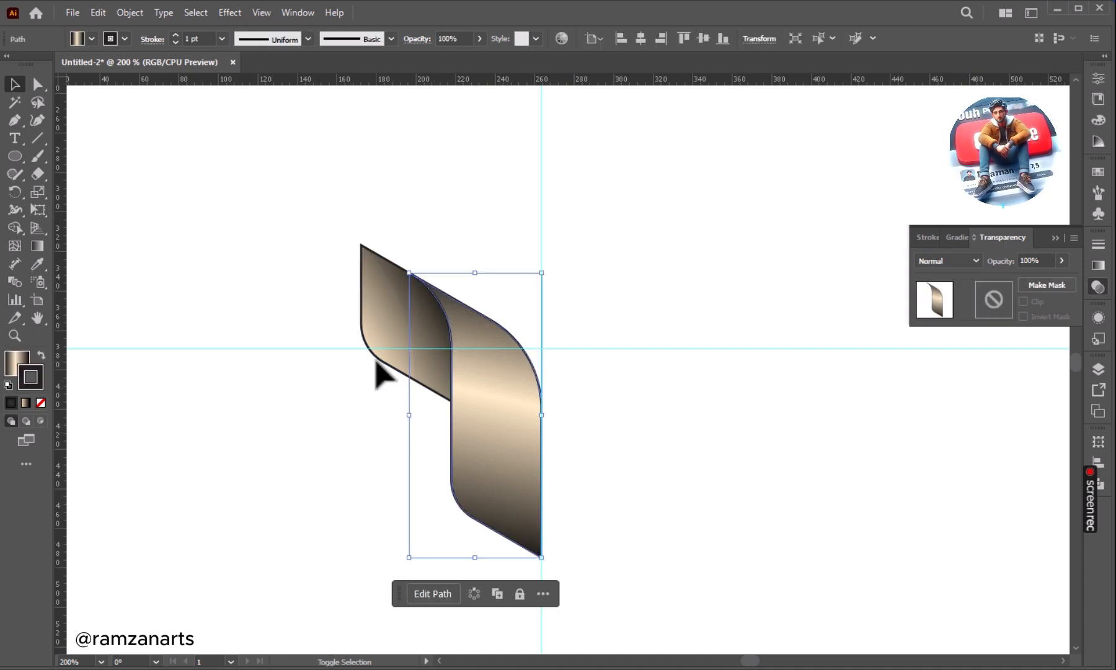
left_click(364, 344, "shift")
left_click(40, 403)
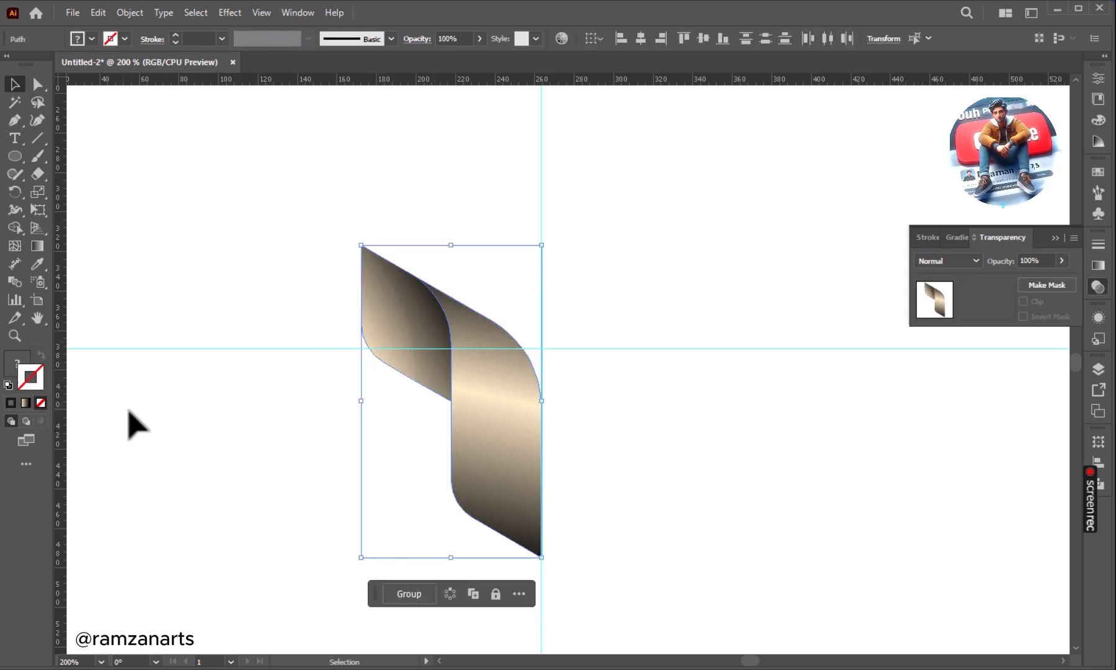
left_click(130, 423)
Group all pieces of the arm and create a copy rotated 120° about the intersection of the guides.
left_click_drag(253, 221, 612, 509)
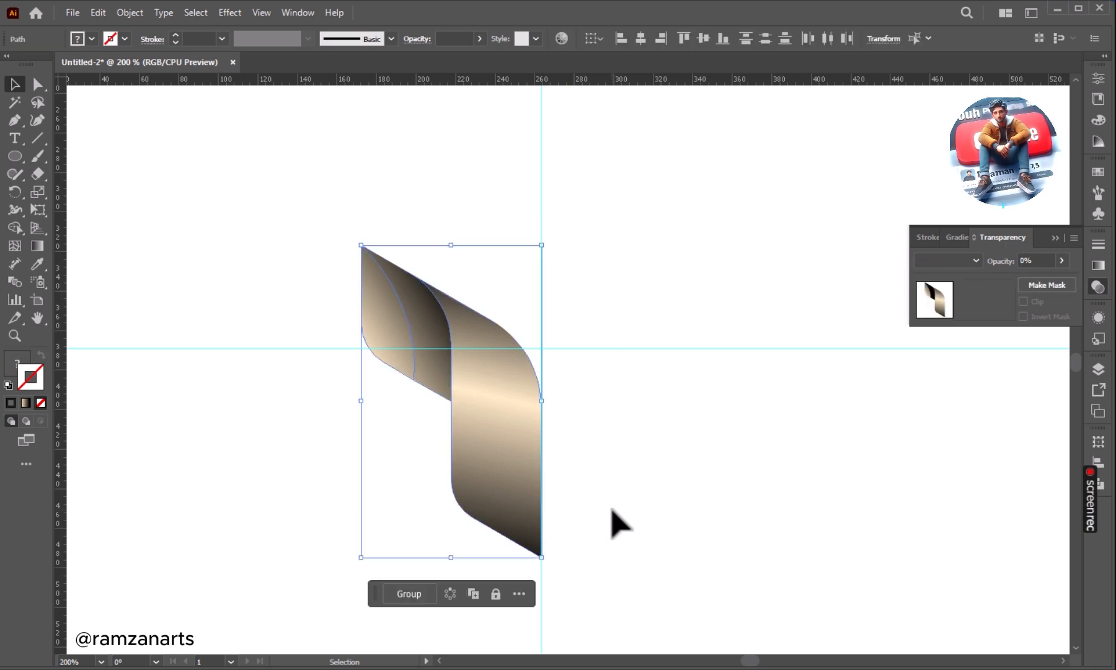
left_click(415, 589)
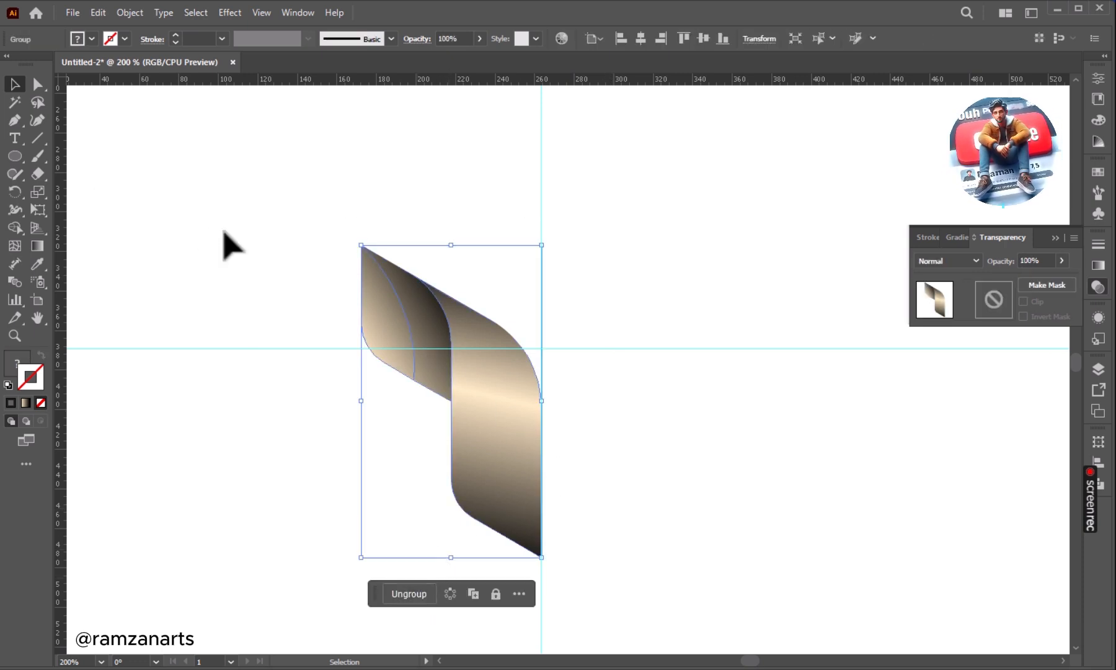
left_click(9, 189)
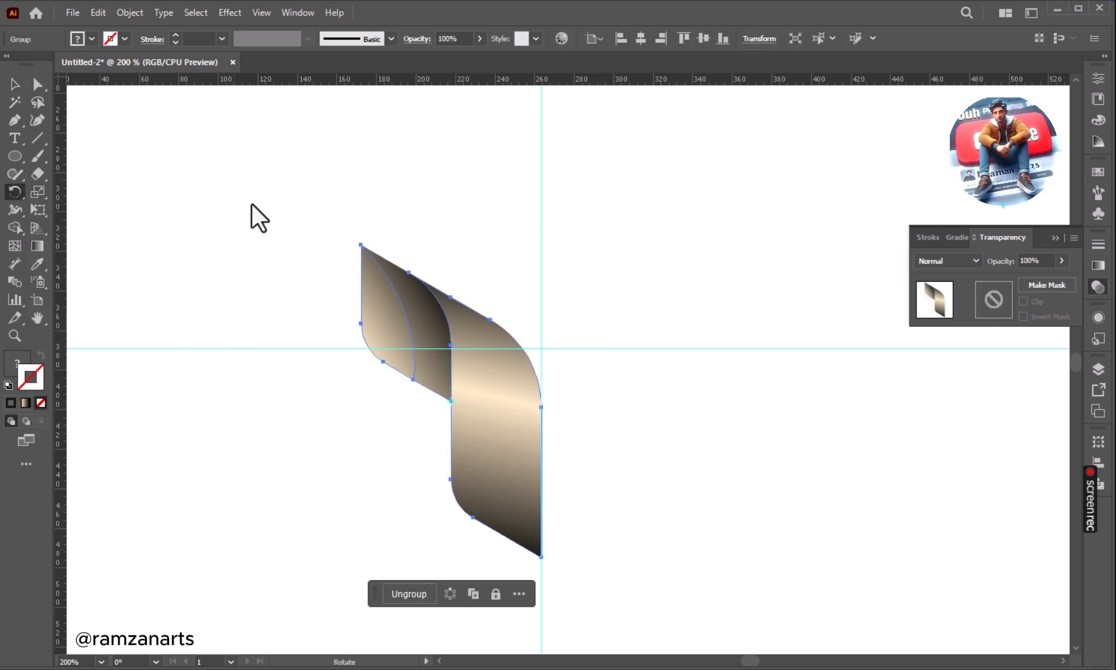
left_click(540, 348, "alt")
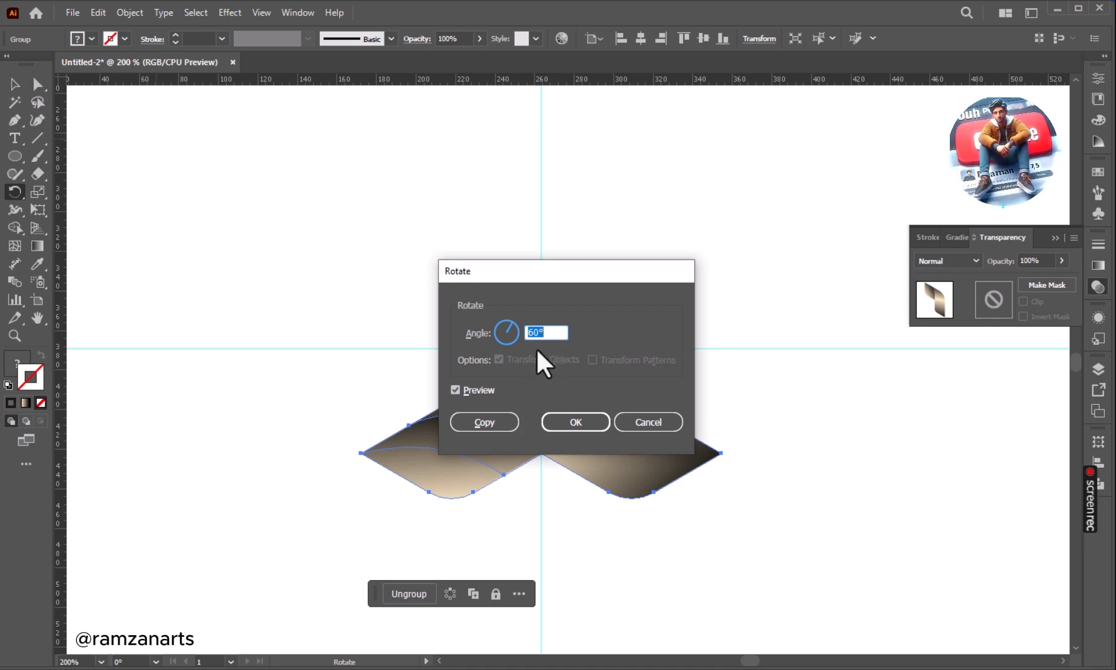
key("Tab")
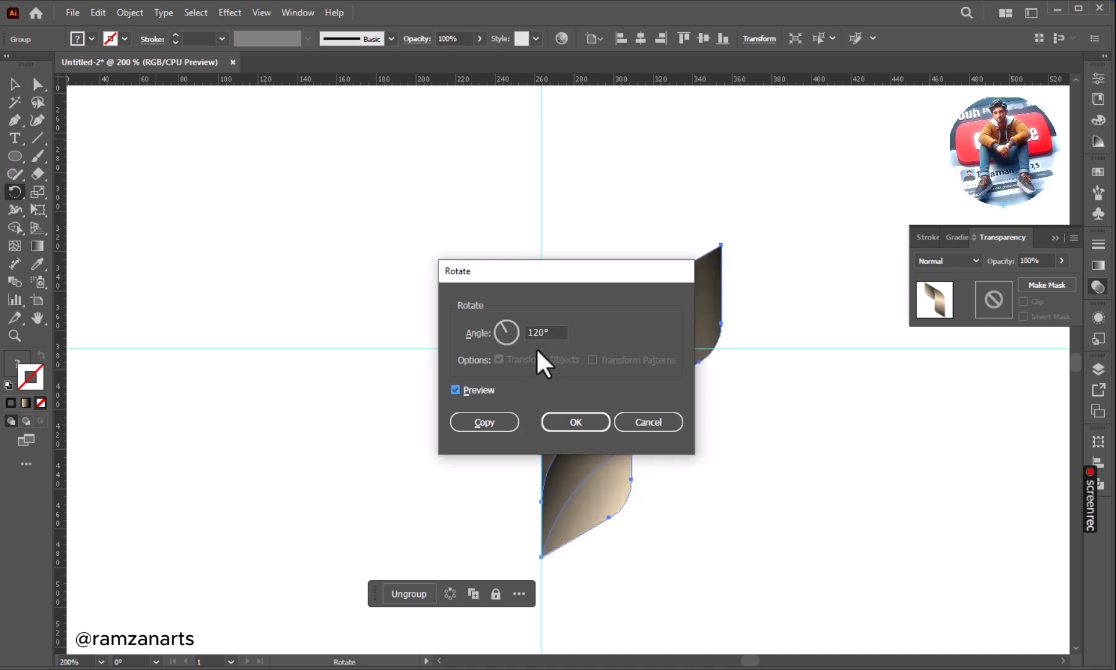
left_click(471, 422)
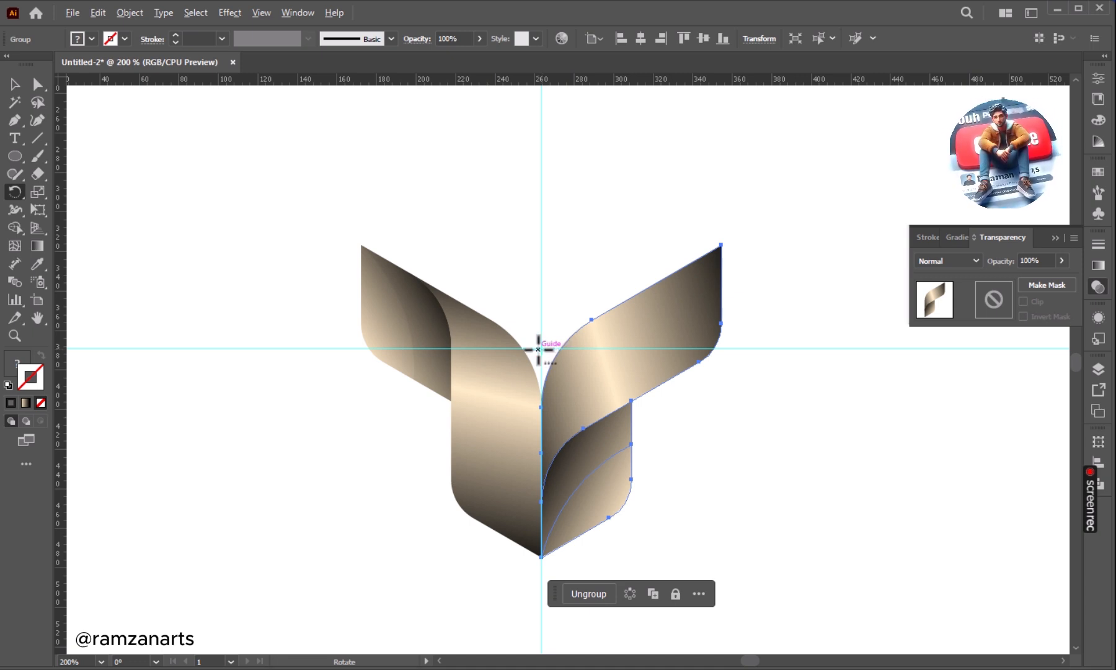
Create another copy of the arm rotated 120° about the intersection of the guides to complete the three-armed logo.
left_click(541, 349, "alt")
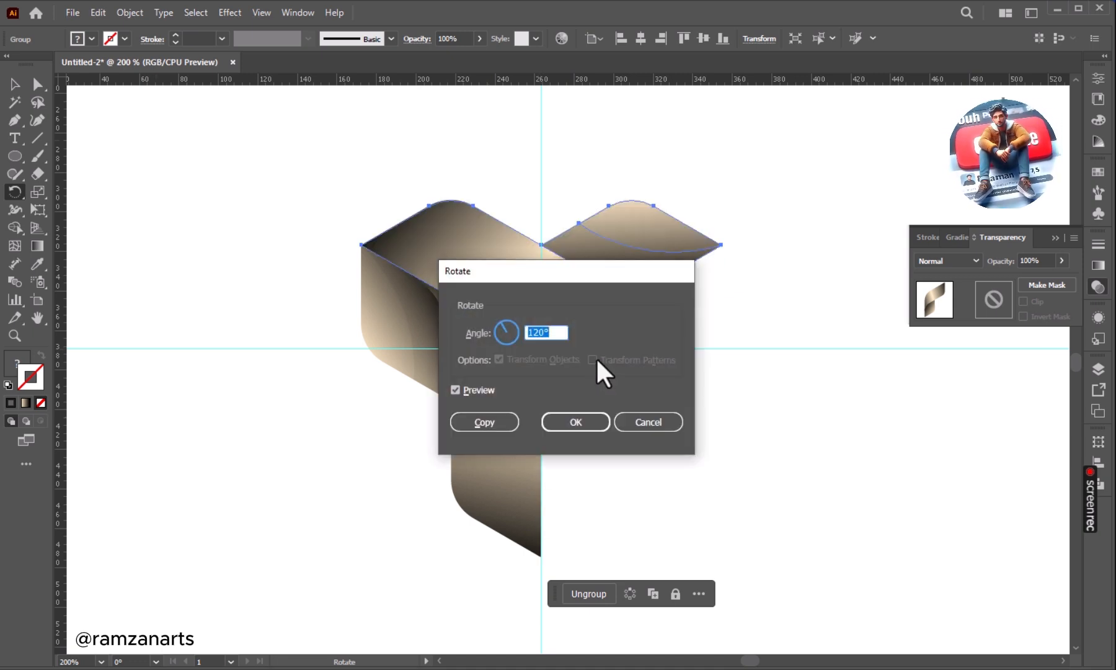
left_click(507, 418)
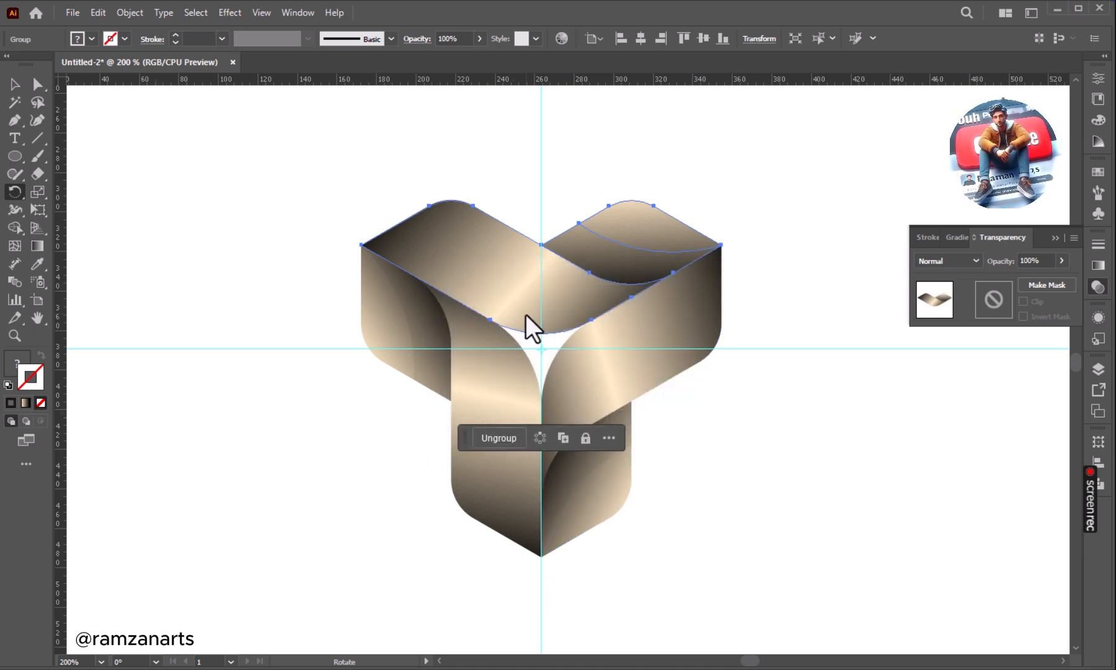
left_click(13, 86)
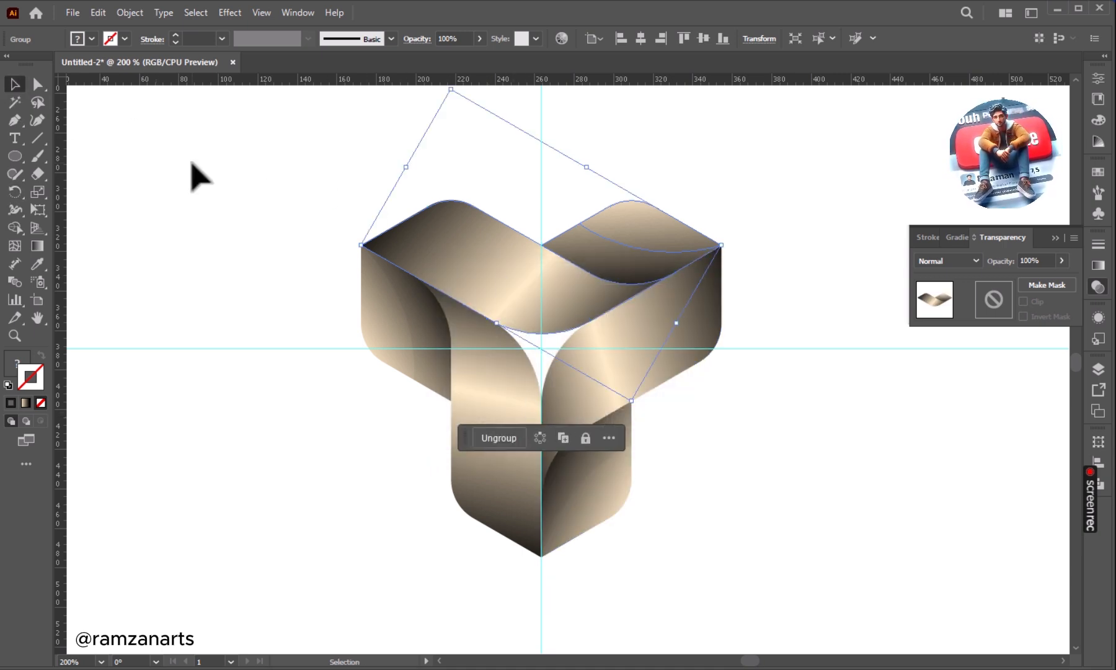
left_click(256, 204)
left_click(1055, 237)
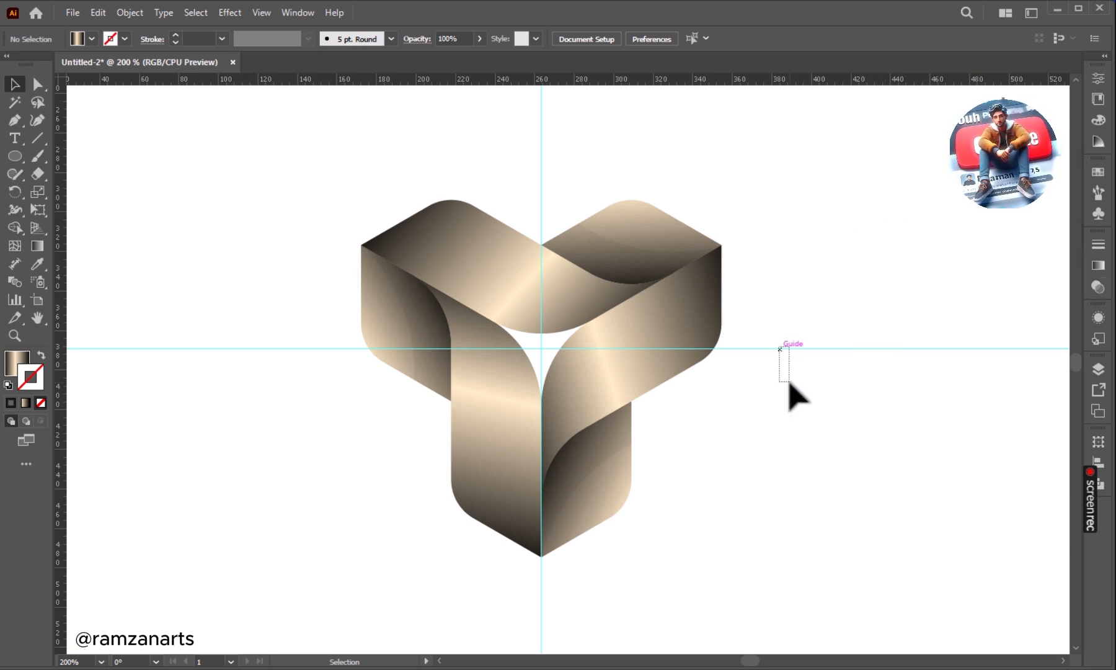
Unlock the horizontal and vertical guides and delete them.
left_click(129, 13)
left_click(169, 149)
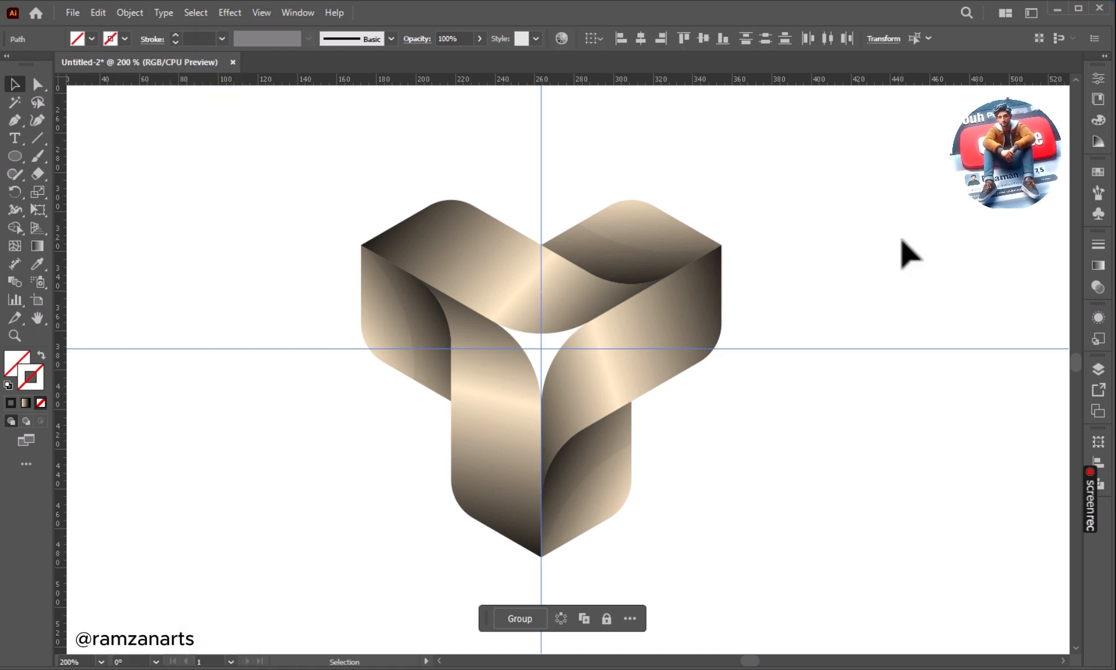
key("Delete")
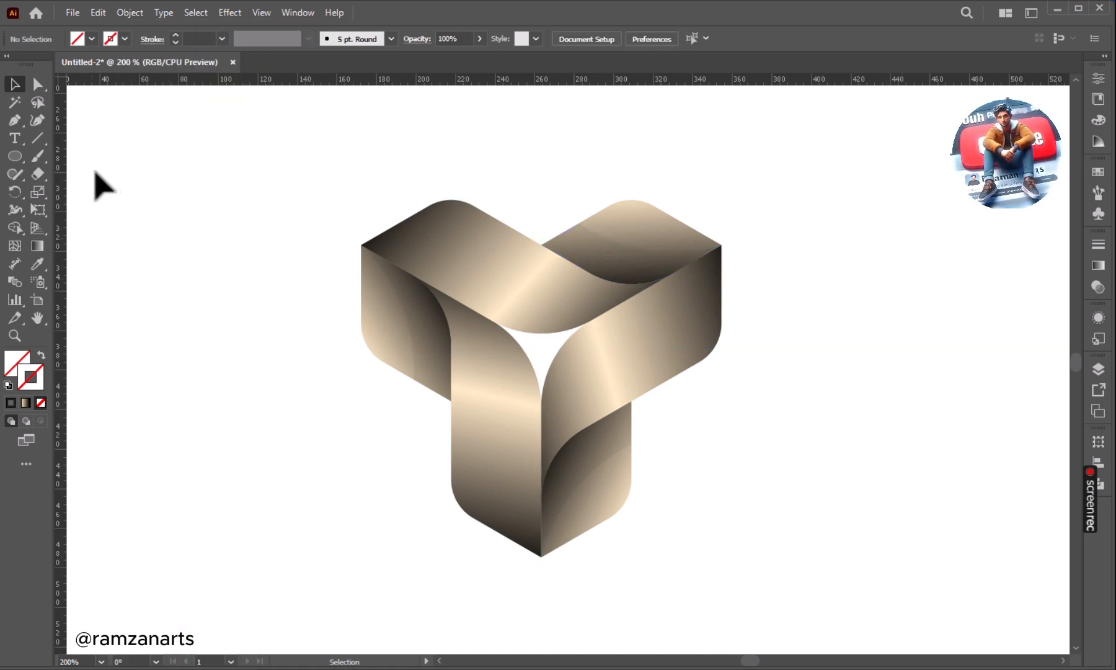
Draw a small circle in the empty area to the left of the logo's lower arm.
left_click(15, 156)
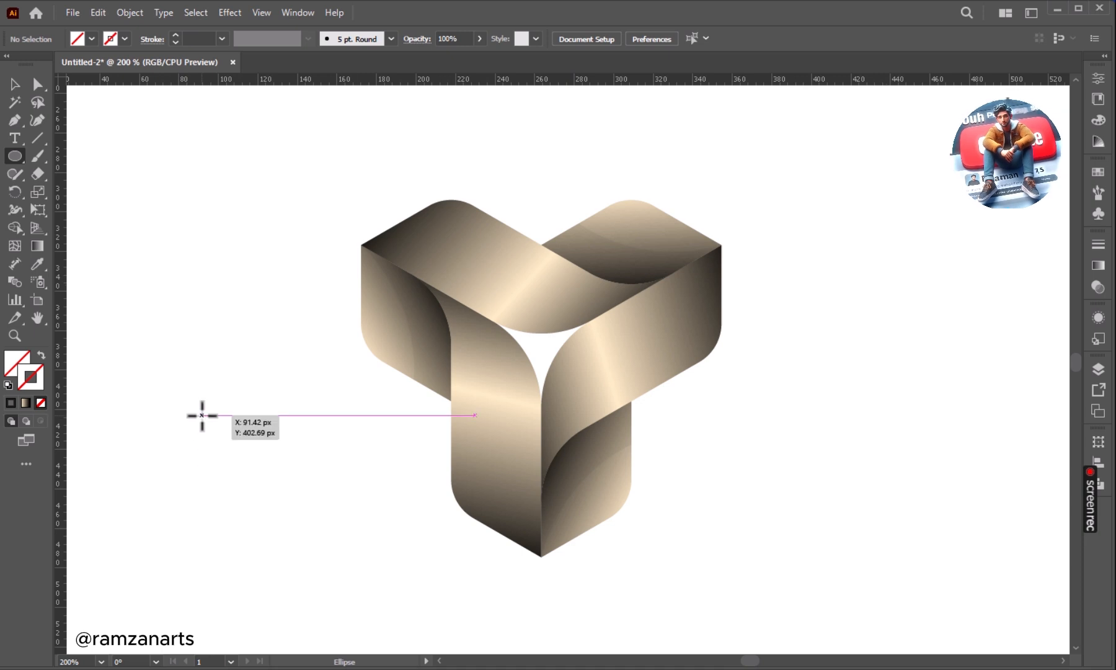
mouse_move(202, 414)
left_mouse_down()
mouse_move(257, 501)
mouse_move(289, 501)
left_mouse_up()
left_click(7, 87)
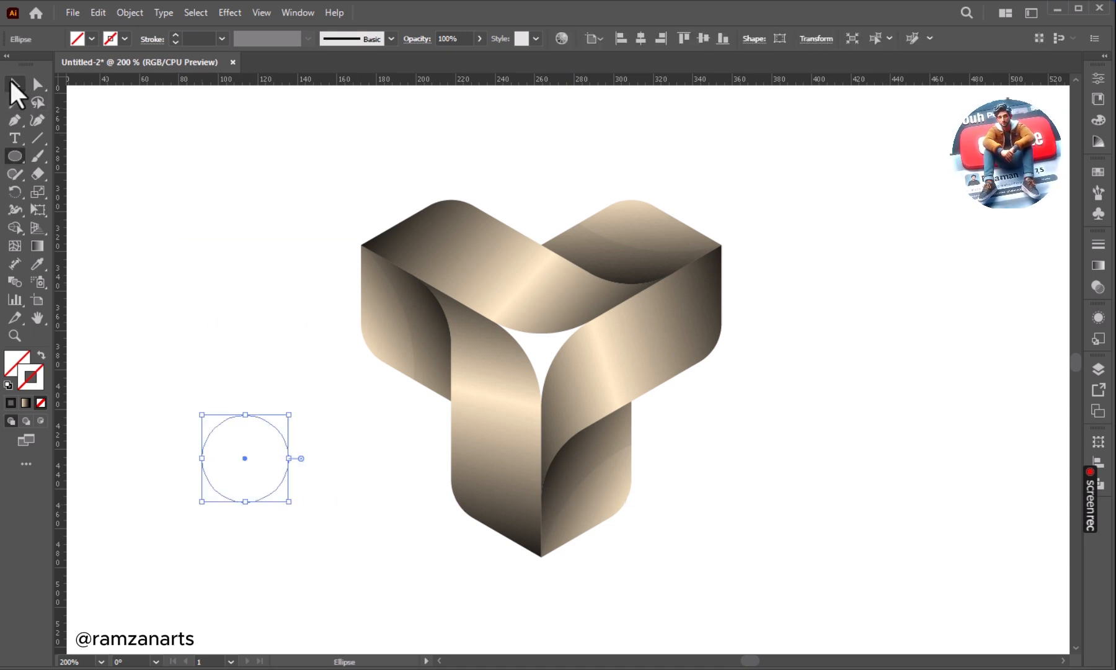
Fill the small circle with a white-to-black radial gradient and leave it without a stroke.
left_click(1095, 263)
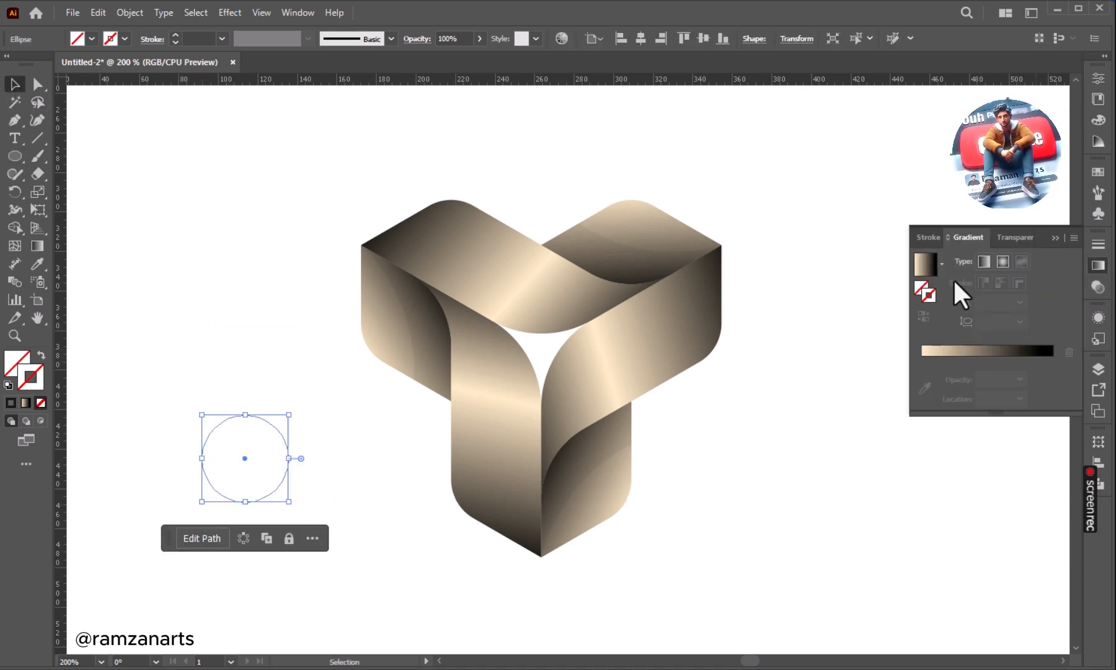
left_click(942, 265)
left_click(859, 296)
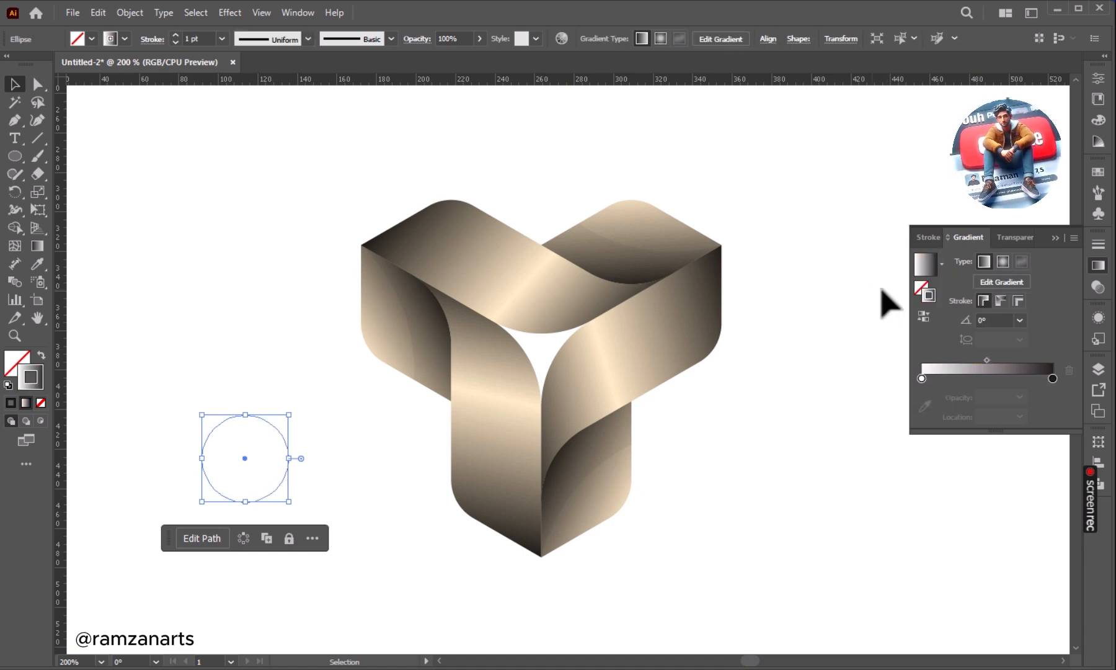
left_click(1002, 262)
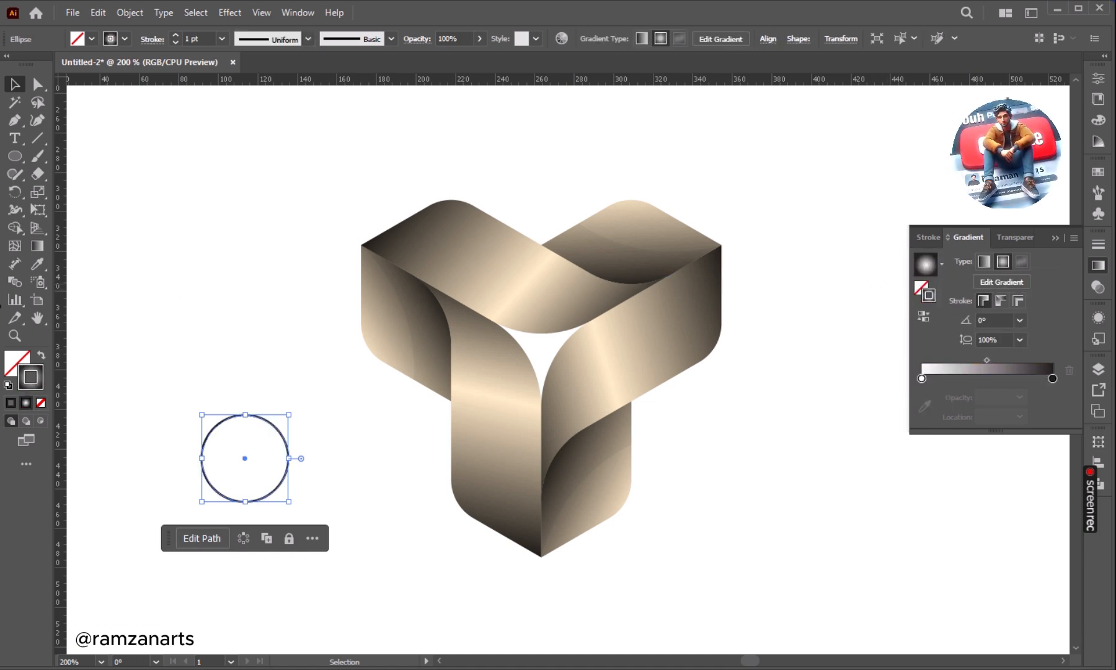
left_click(41, 403)
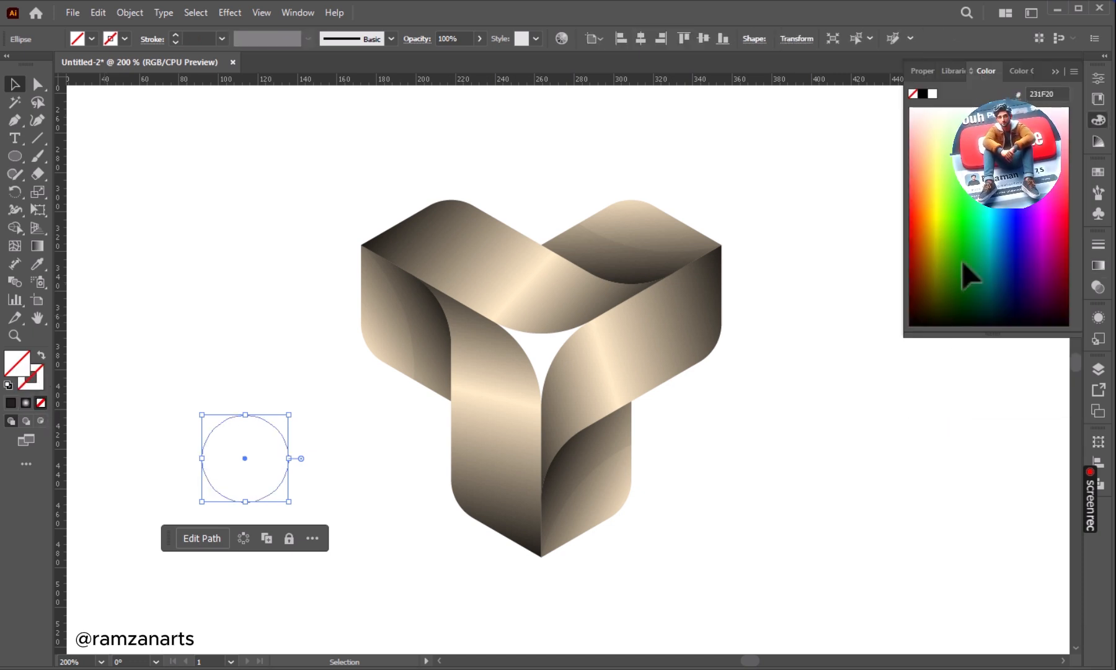
left_click(1098, 265)
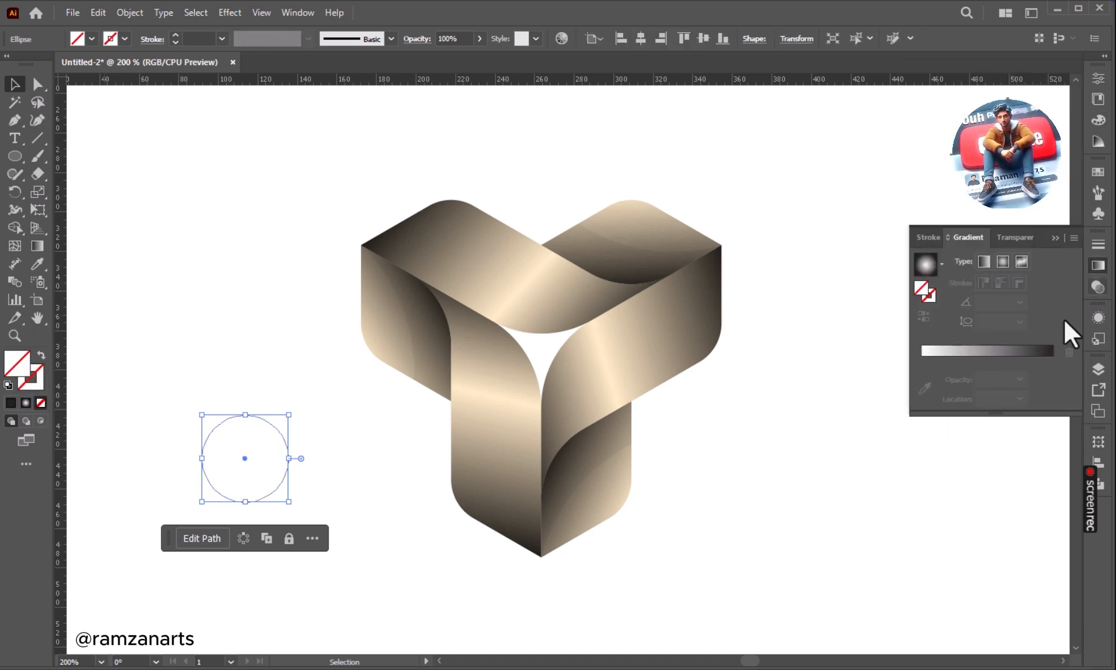
left_click(928, 264)
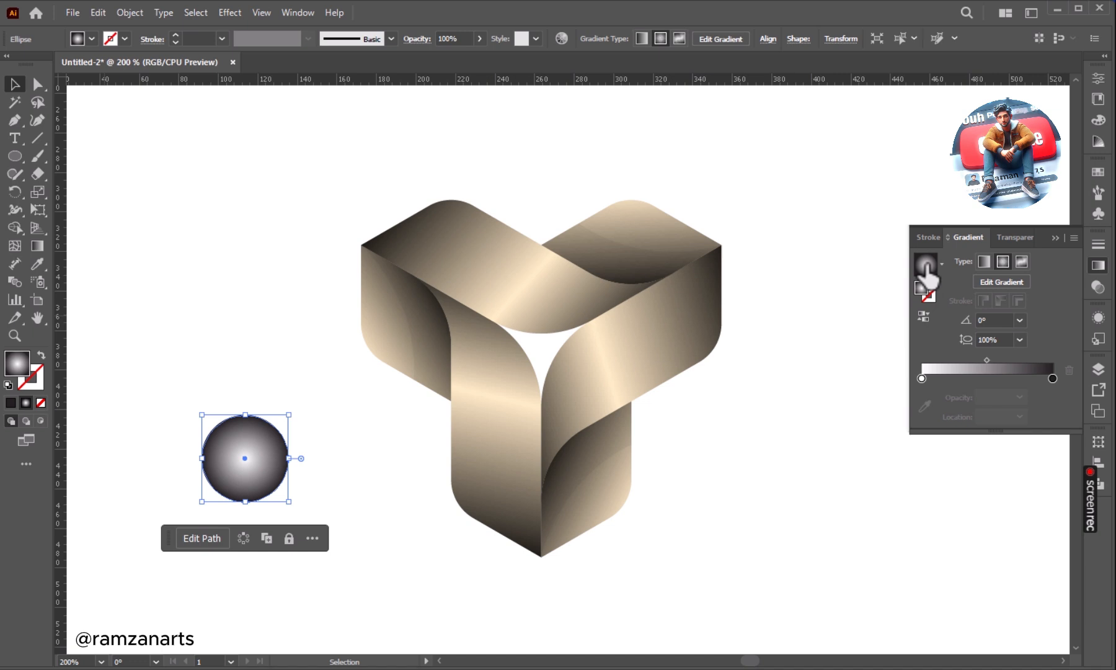
Reverse the circle's radial gradient so it fades from black at the centre to white at the edge.
left_click(996, 283)
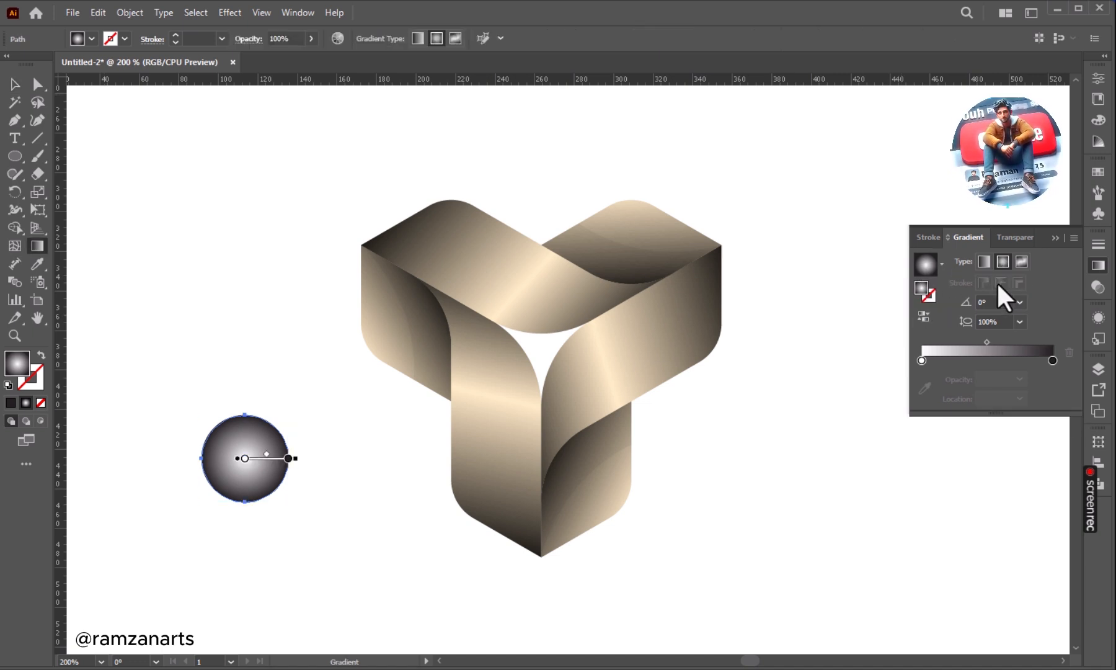
left_click(922, 317)
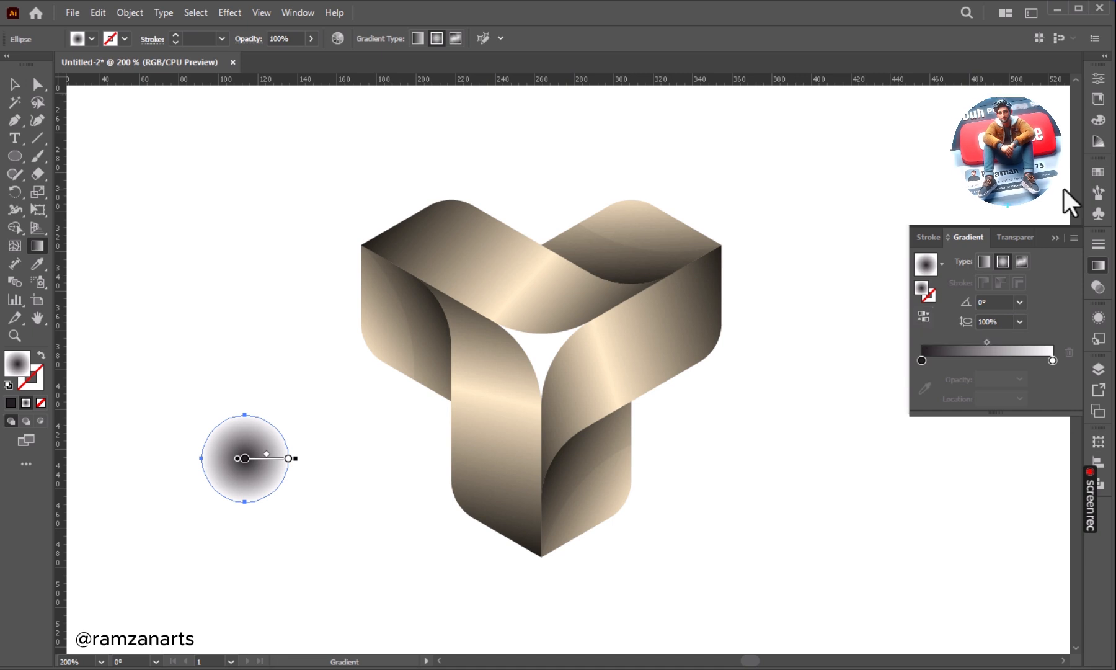
left_click(1058, 231)
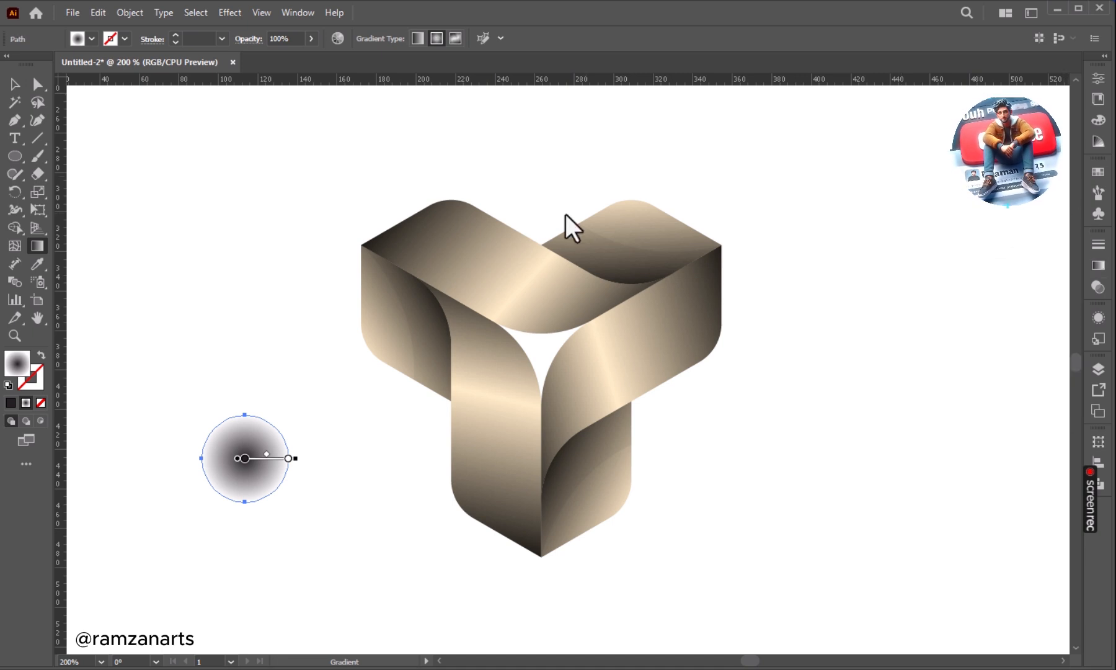
Flatten the gradient circle into a thin ellipse and position it centred on the logo's lowest tip as a shadow.
left_click(15, 86)
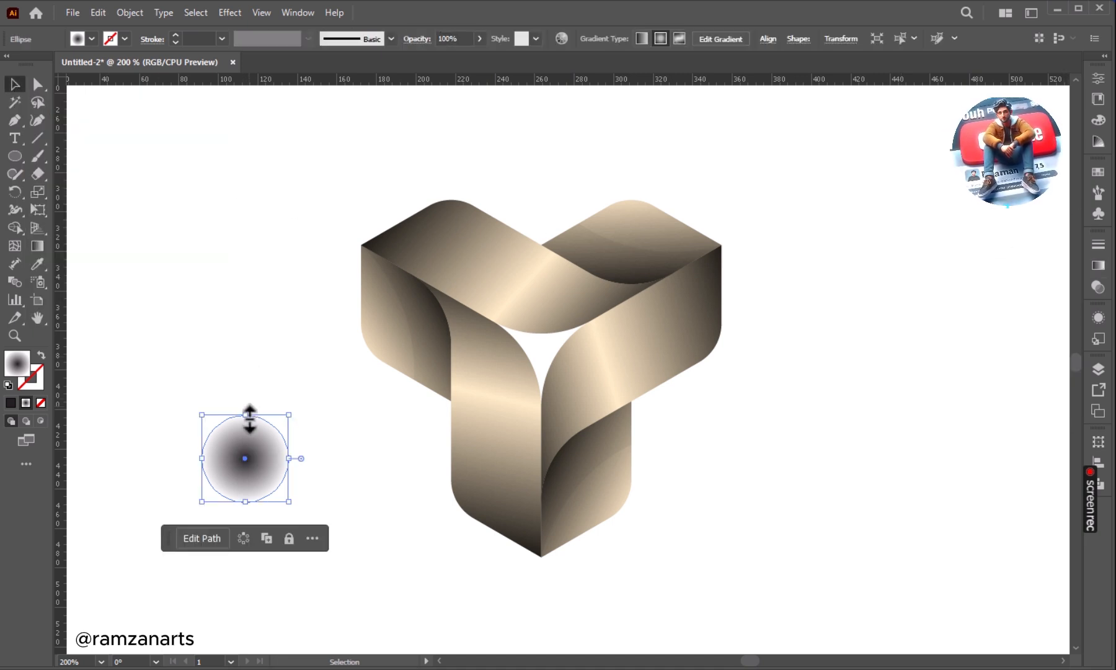
left_click_drag(246, 415, 548, 560)
left_click(555, 574)
left_click(549, 558)
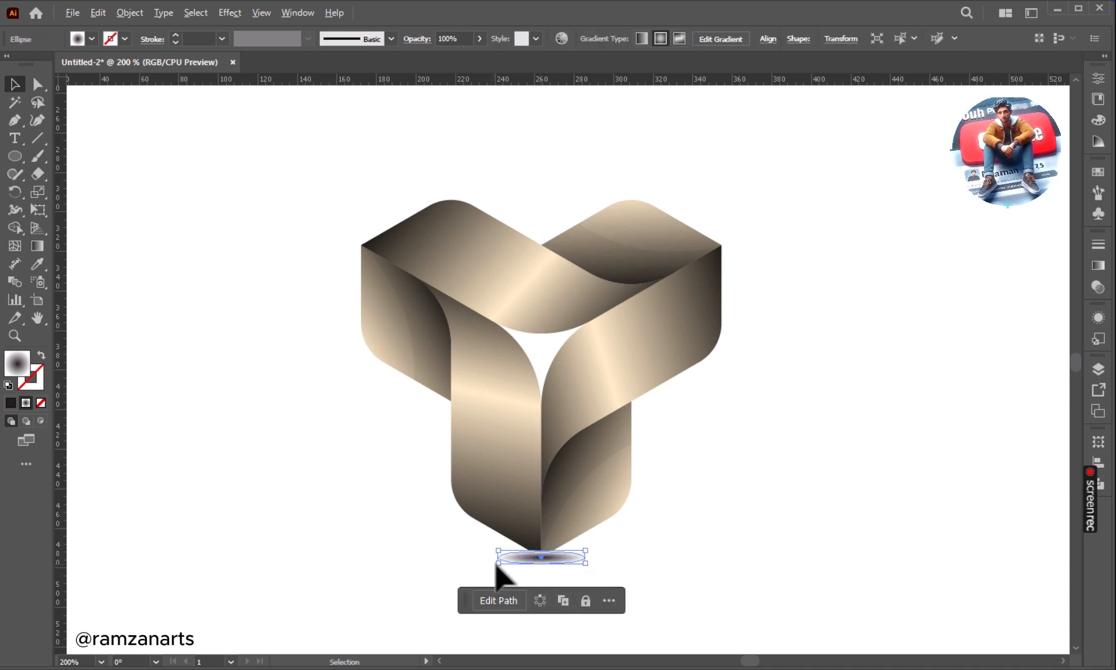
left_click_drag(499, 563, 498, 557)
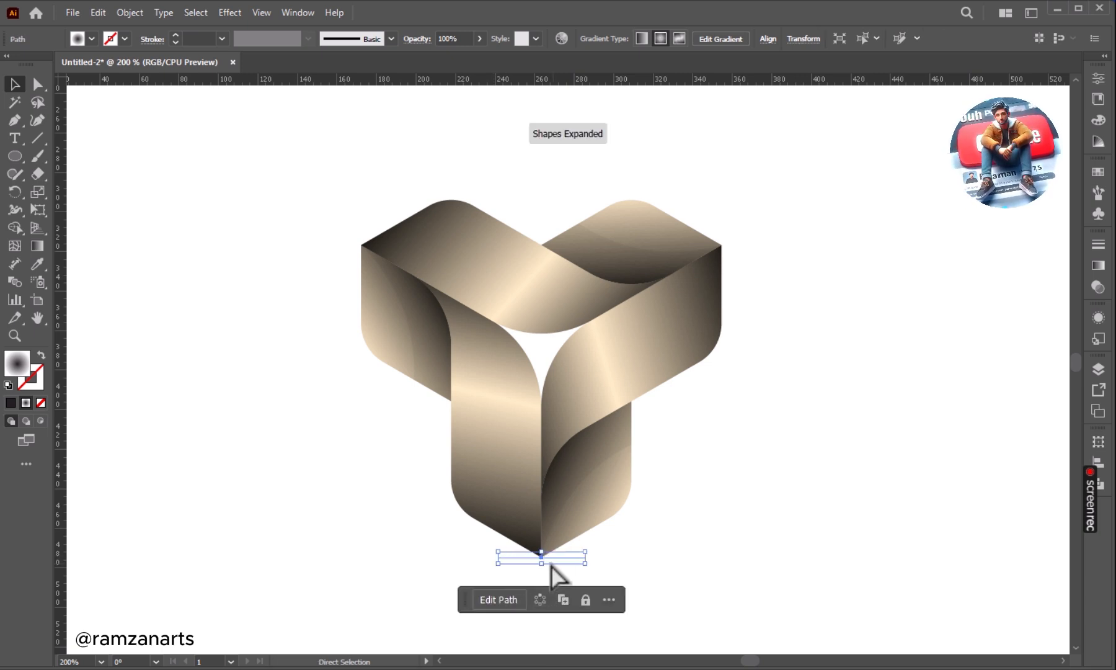
key("ctrl+z")
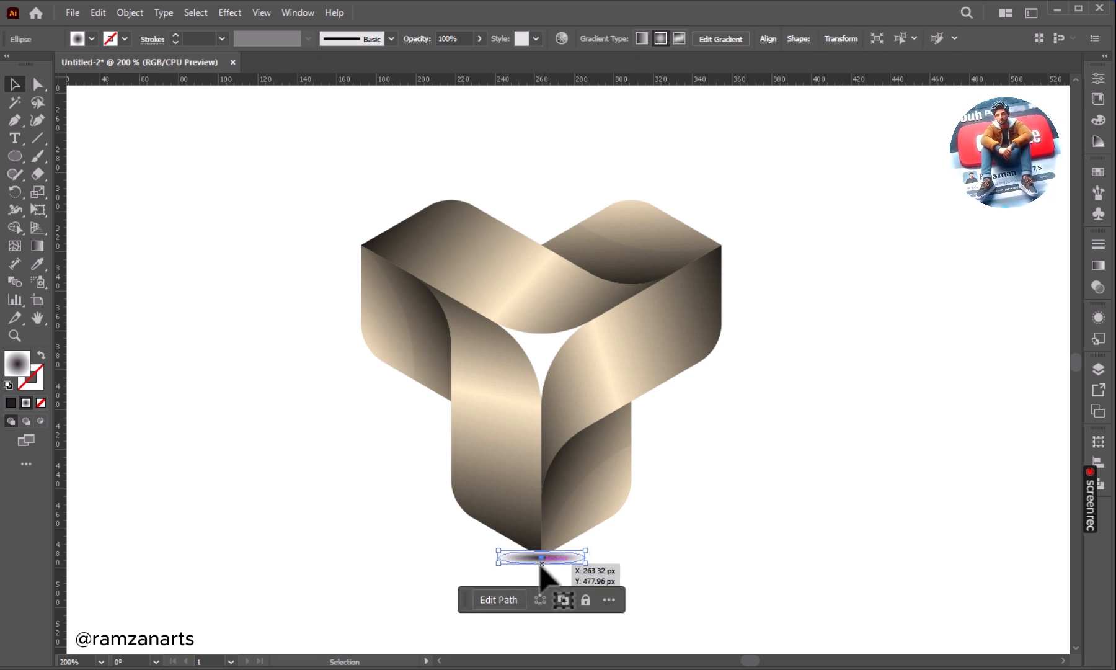
left_click_drag(566, 562, 566, 558)
Send the shadow ellipse behind the logo and shift it slightly down beneath the lowest tip.
right_click(565, 559)
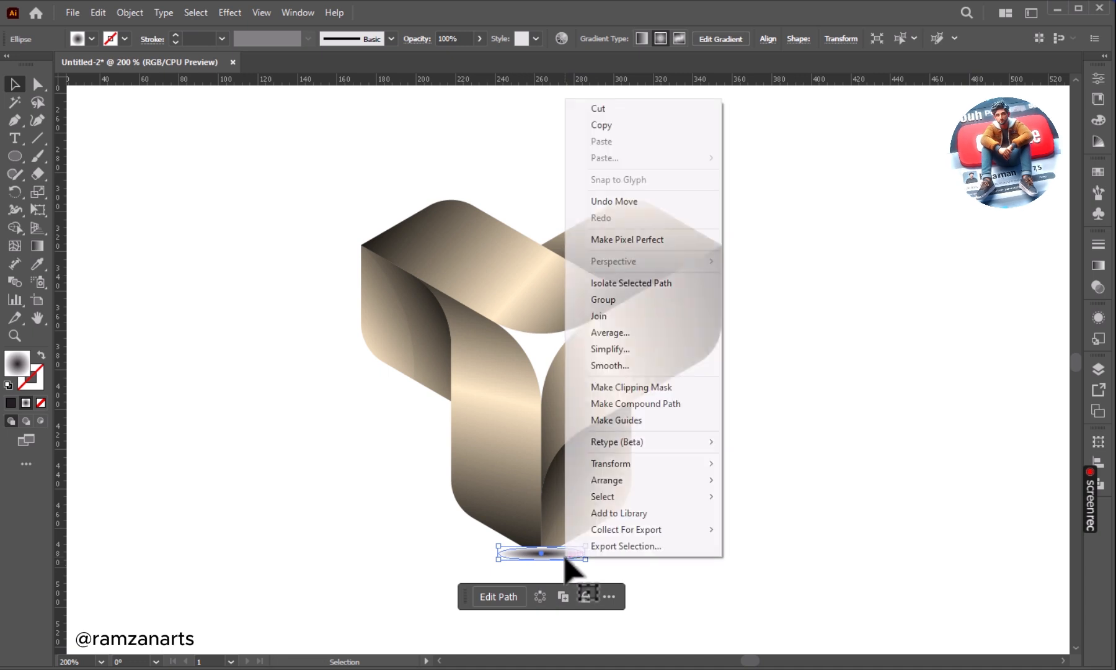
mouse_move(639, 482)
left_click(764, 529)
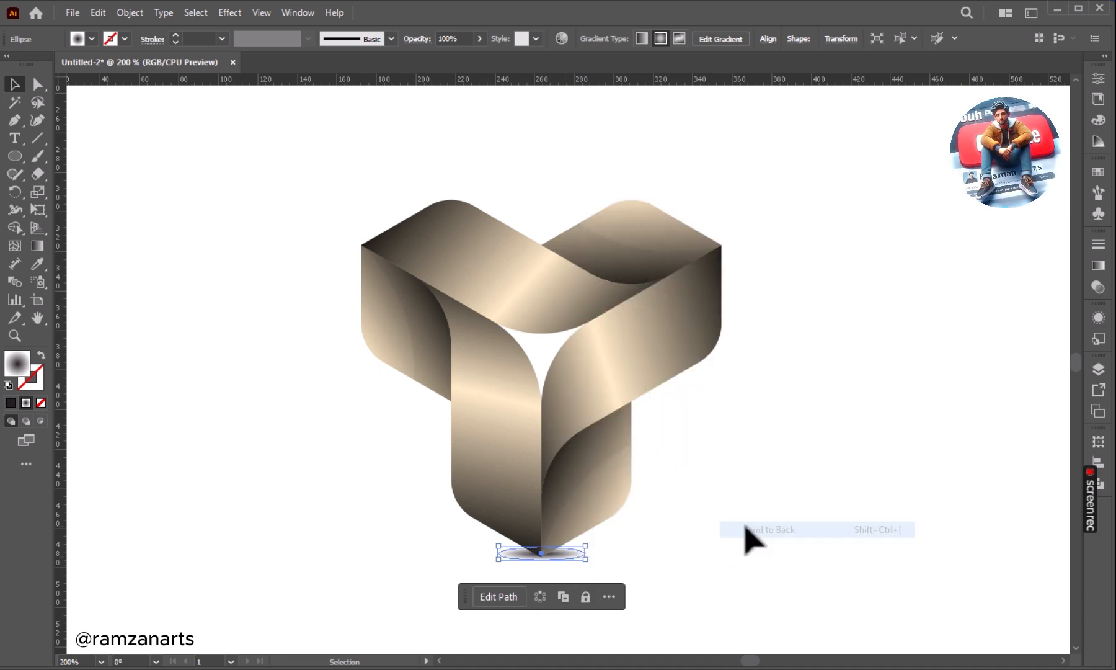
left_click(741, 596)
left_click(571, 556)
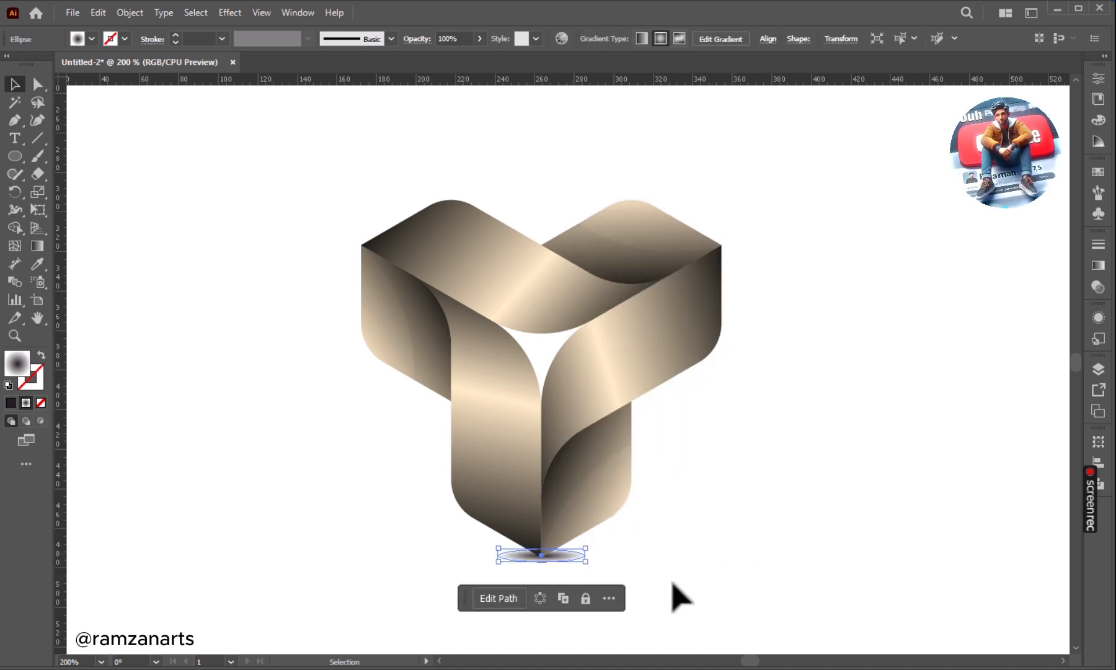
left_click(780, 458)
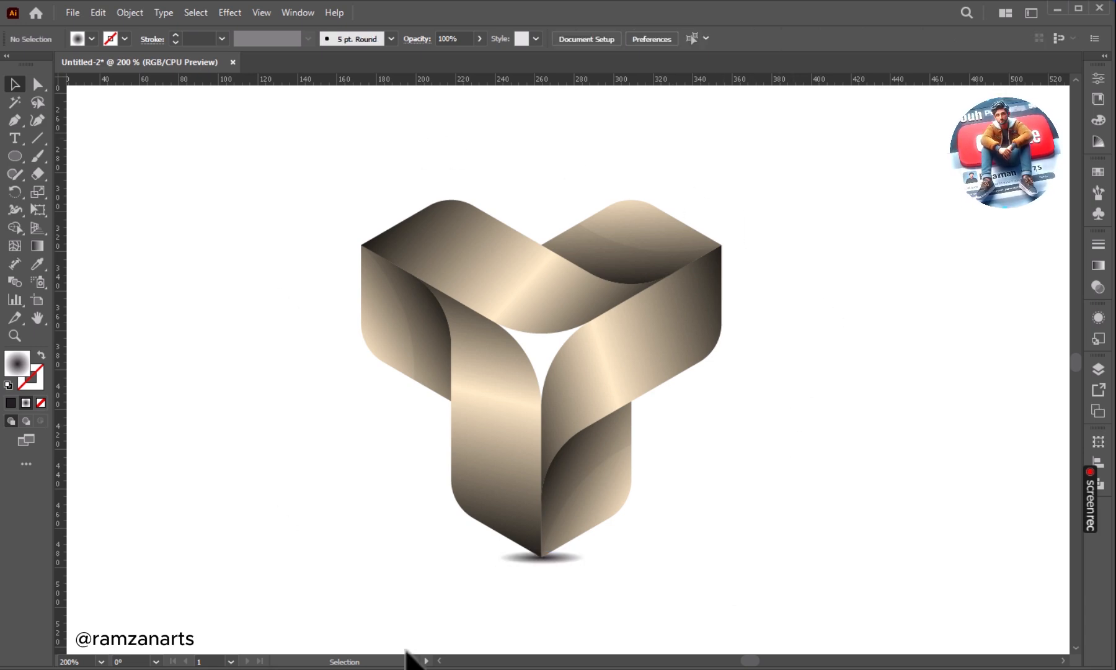